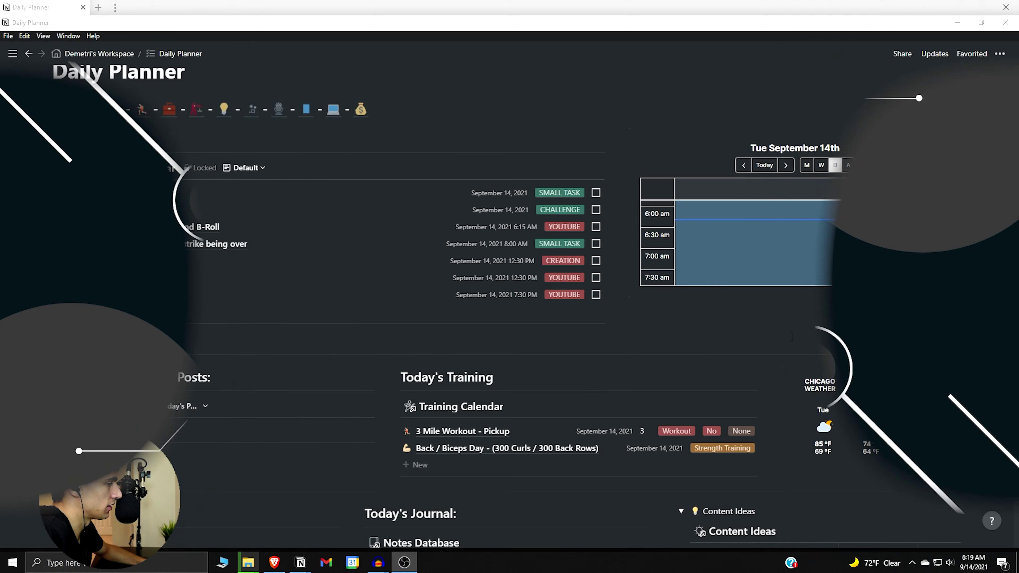
Look through the finished Daily Planner page, including its tasks, training, habits, journal, content ideas and daily highlights sections
{"action": "scroll", "coordinate": [757, 342], "scroll_direction": "down", "scroll_amount": 3}
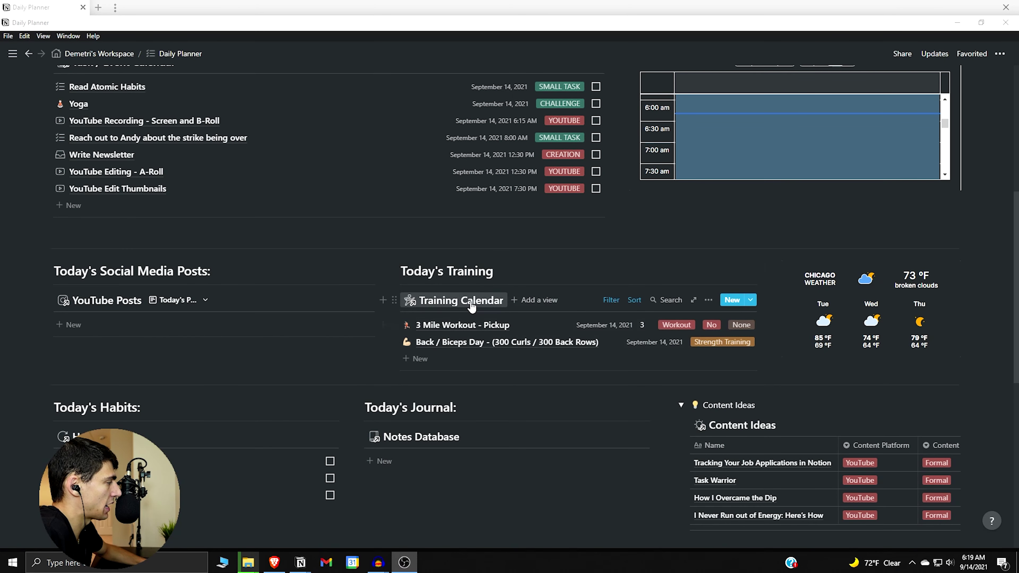
{"action": "scroll", "coordinate": [421, 345], "scroll_direction": "down", "scroll_amount": 1}
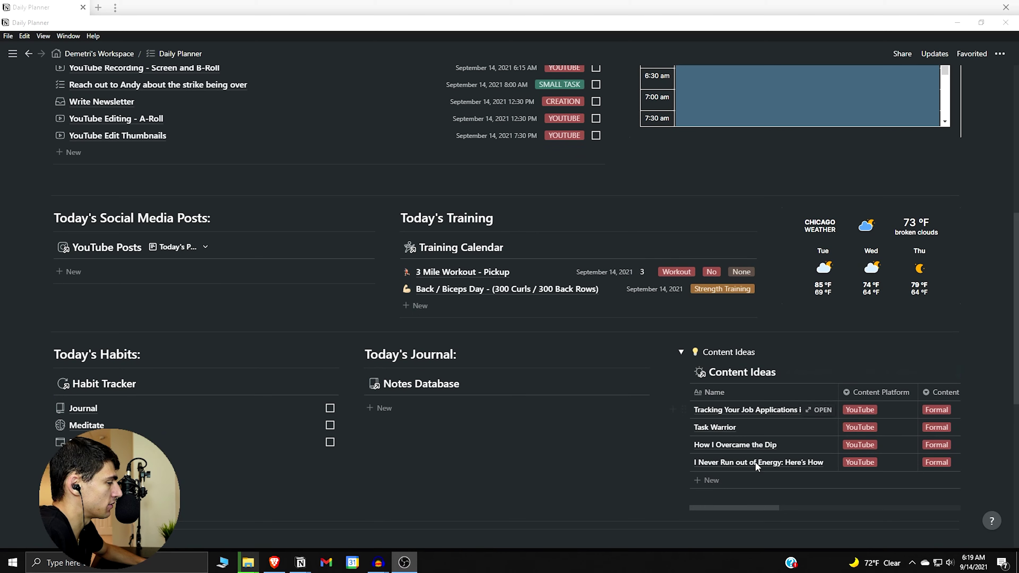
{"action": "scroll", "coordinate": [451, 449], "scroll_direction": "up", "scroll_amount": 6}
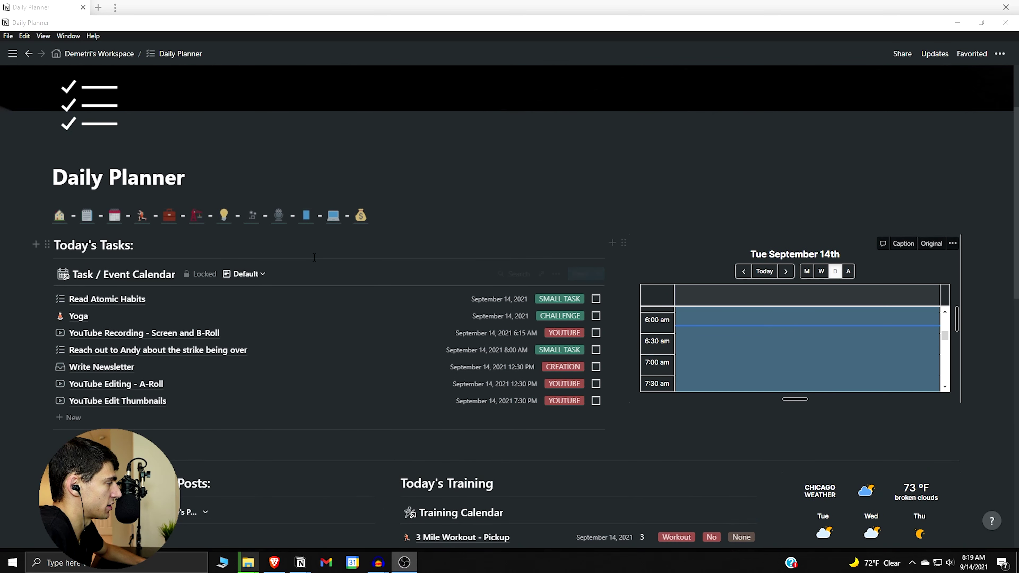
{"action": "scroll", "coordinate": [514, 449], "scroll_direction": "down", "scroll_amount": 3}
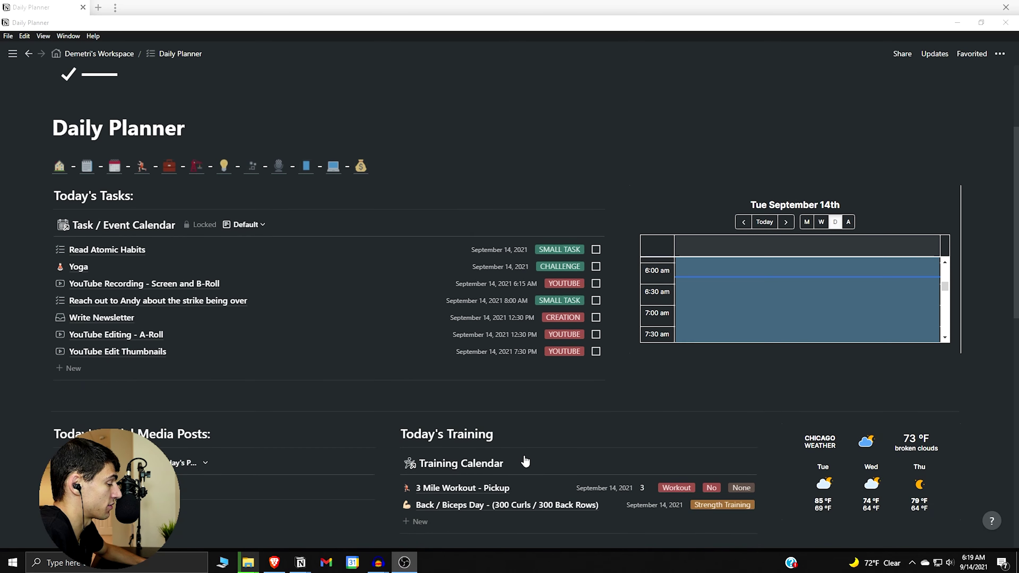
{"action": "scroll", "coordinate": [498, 391], "scroll_direction": "down", "scroll_amount": 3}
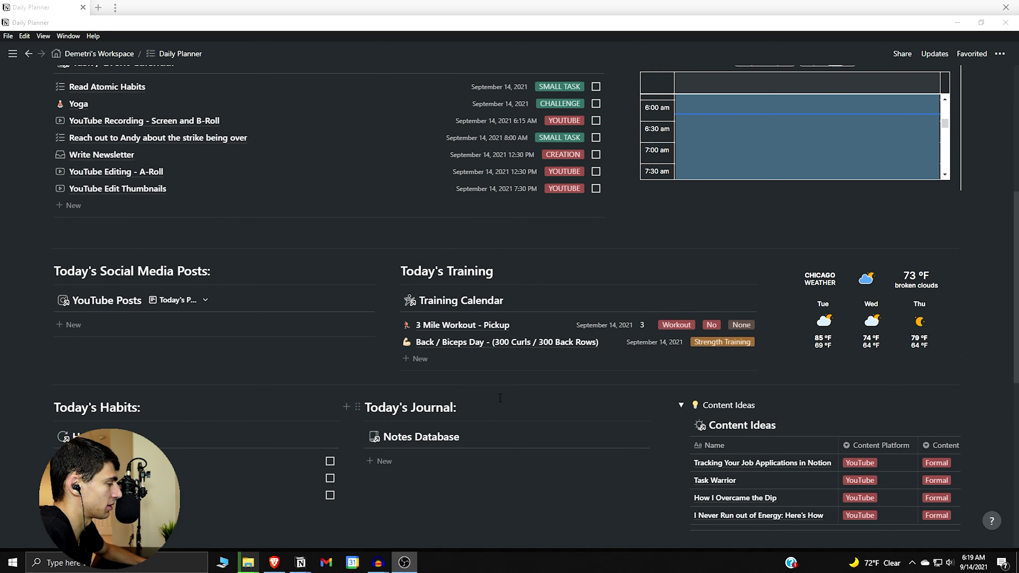
{"action": "scroll", "coordinate": [522, 370], "scroll_direction": "down", "scroll_amount": 2}
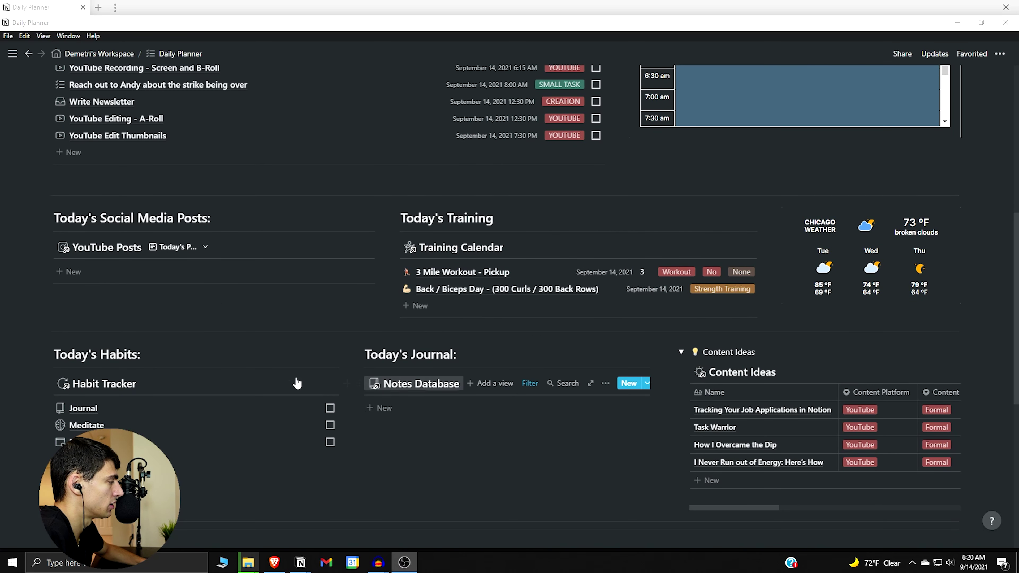
{"action": "scroll", "coordinate": [642, 381], "scroll_direction": "down", "scroll_amount": 2}
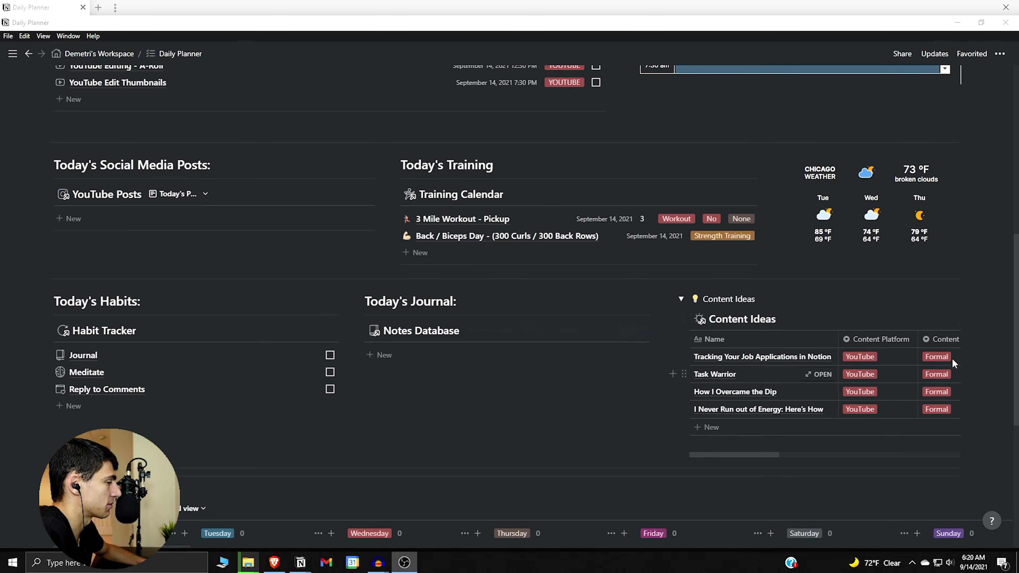
{"action": "scroll", "coordinate": [771, 351], "scroll_direction": "down", "scroll_amount": 3}
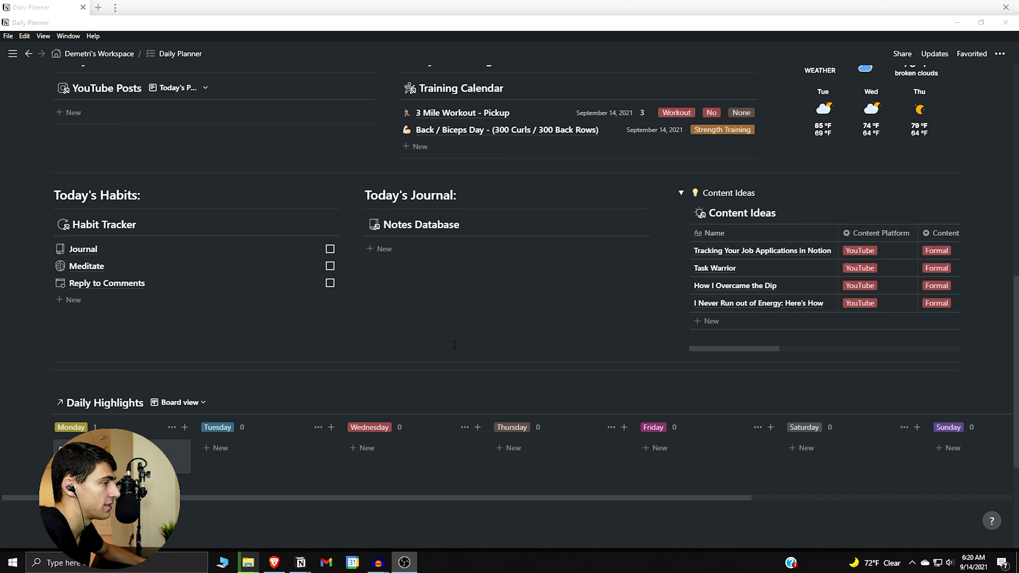
{"action": "scroll", "coordinate": [455, 345], "scroll_direction": "up", "scroll_amount": 10}
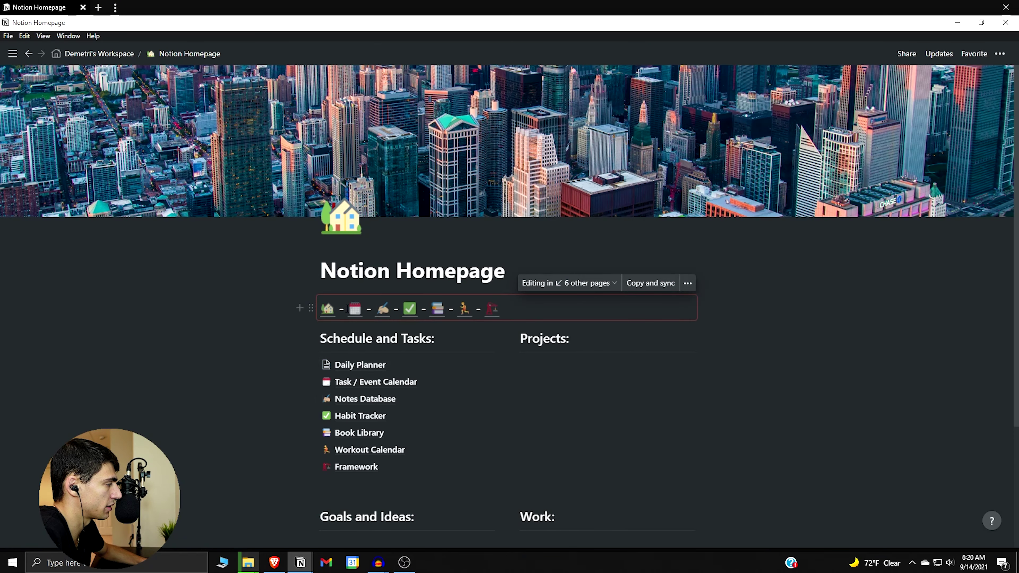
Insert a notepad emoji and a dash separator after the house emoji in the Notion Homepage's synced navigation row
{"action": "type", "text": ":"}
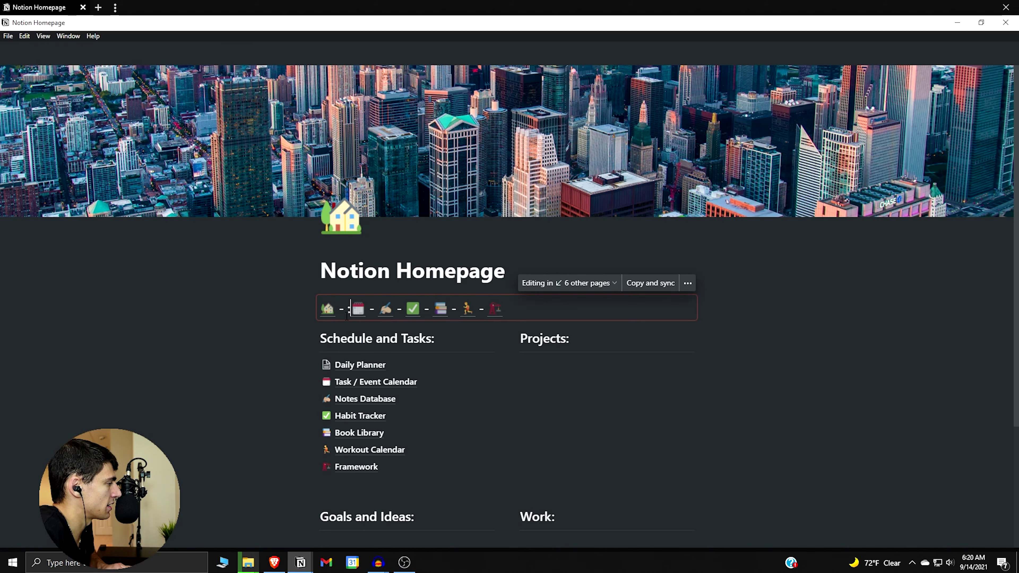
{"action": "type", "text": "note"}
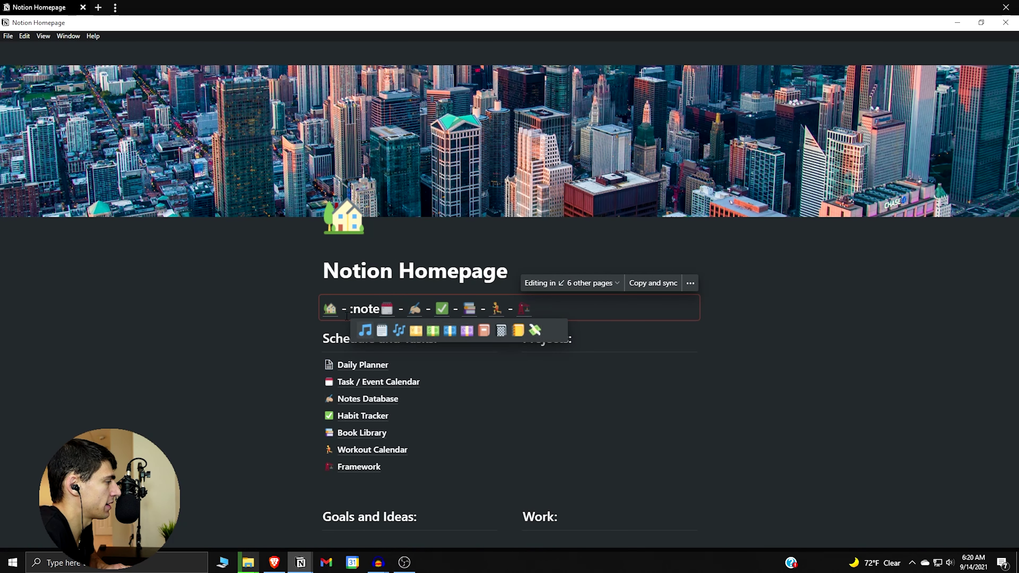
{"action": "left_click", "coordinate": [380, 330]}
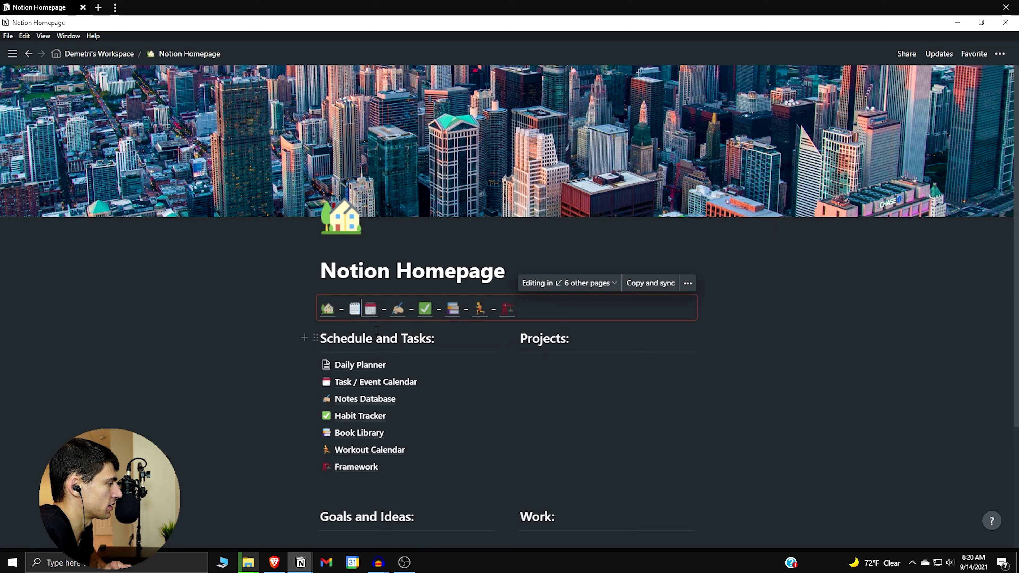
{"action": "type", "text": "-"}
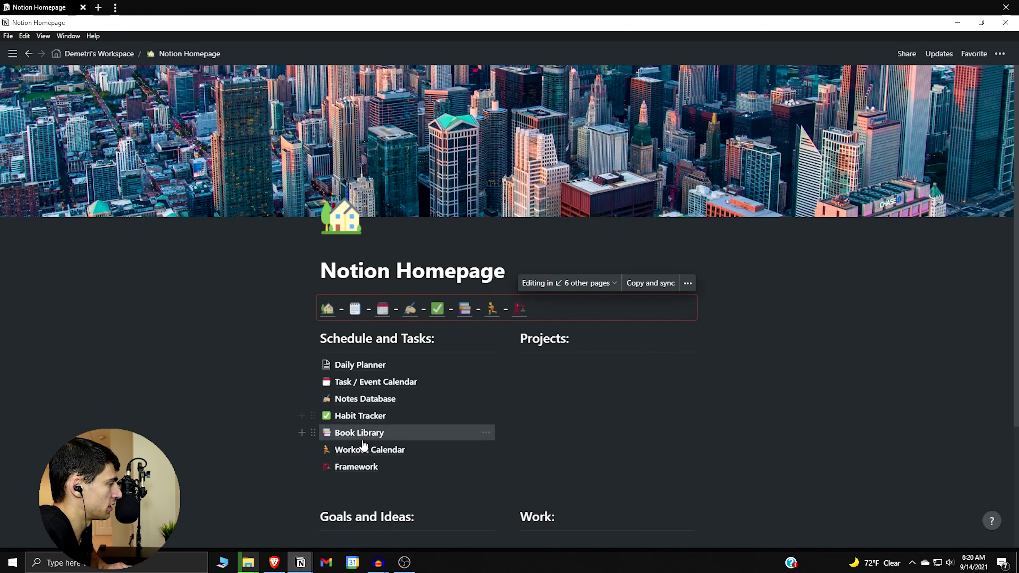
Copy the Daily Planner page's link and attach it to the notepad emoji in the navigation row
{"action": "right_click", "coordinate": [358, 365]}
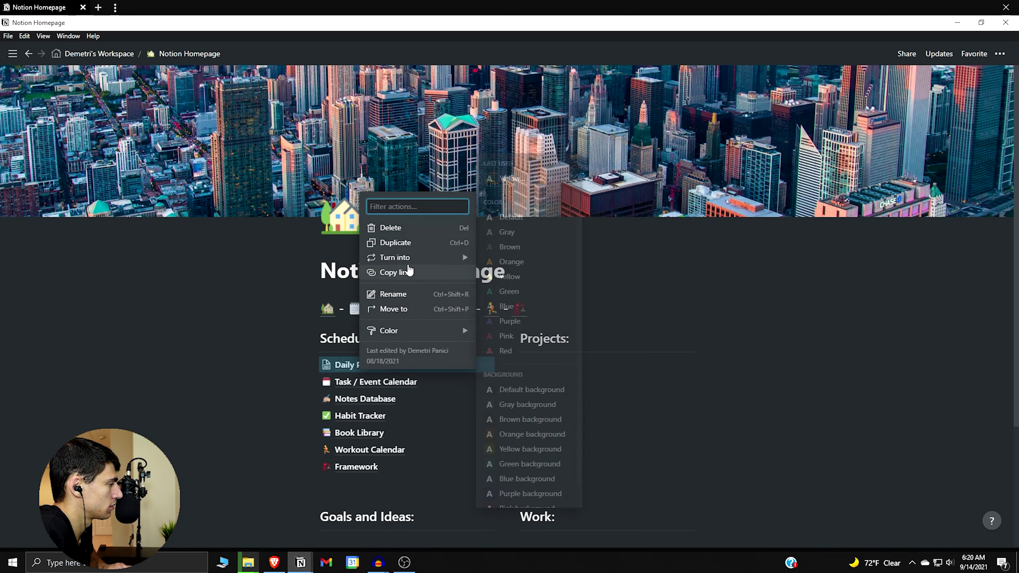
{"action": "left_click", "coordinate": [409, 273]}
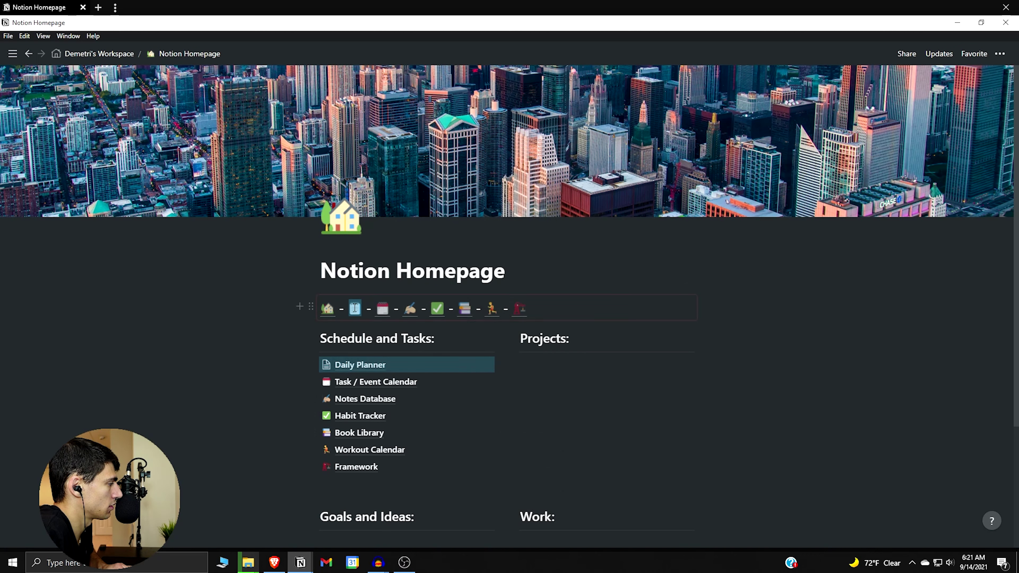
{"action": "left_click", "coordinate": [355, 308]}
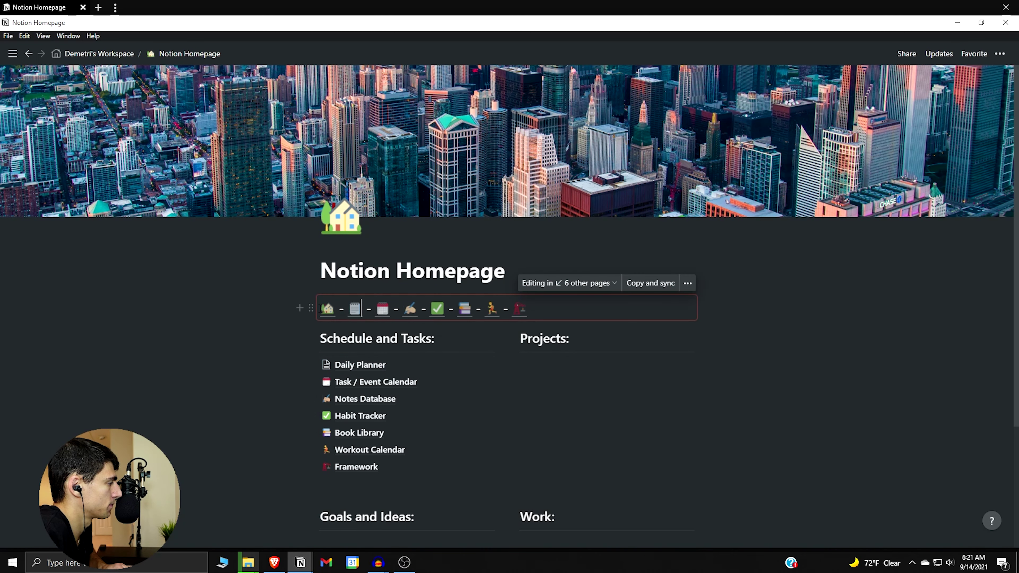
{"action": "left_click", "coordinate": [310, 307]}
{"action": "key", "text": "Escape"}
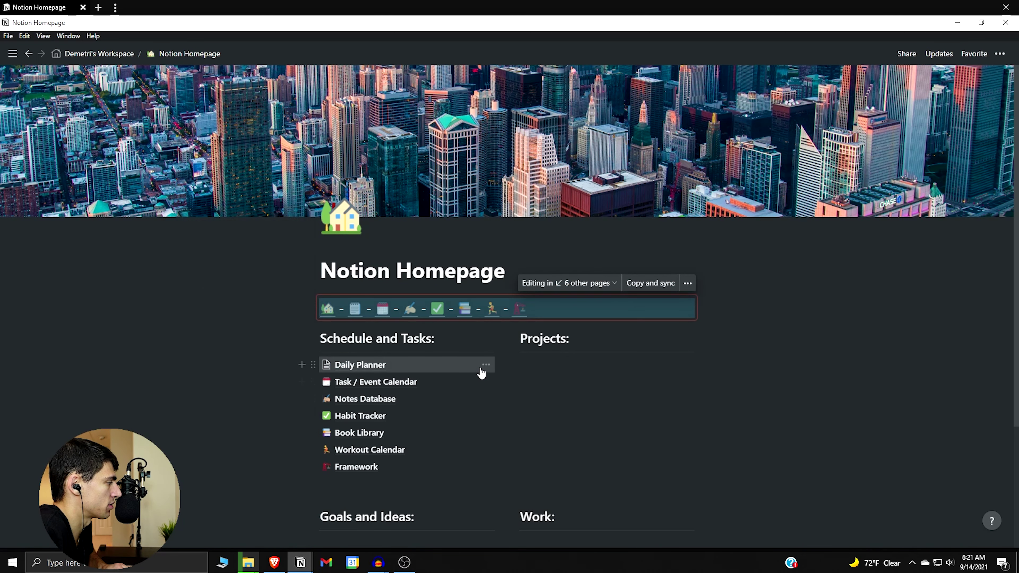
Open the Daily Planner page and give it the notepad emoji as its icon
{"action": "left_click", "coordinate": [359, 366]}
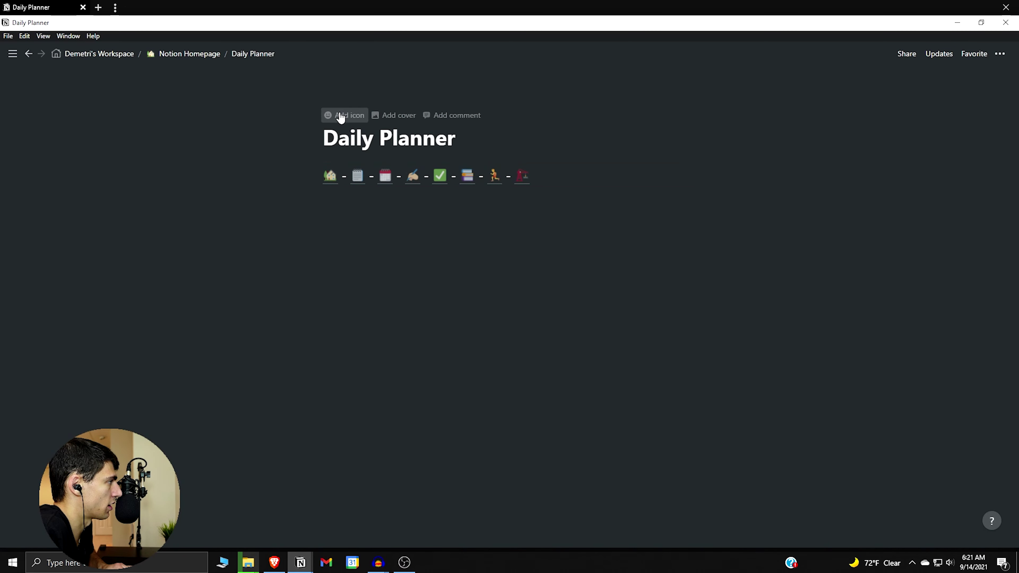
{"action": "left_click", "coordinate": [340, 116]}
{"action": "left_click", "coordinate": [353, 143]}
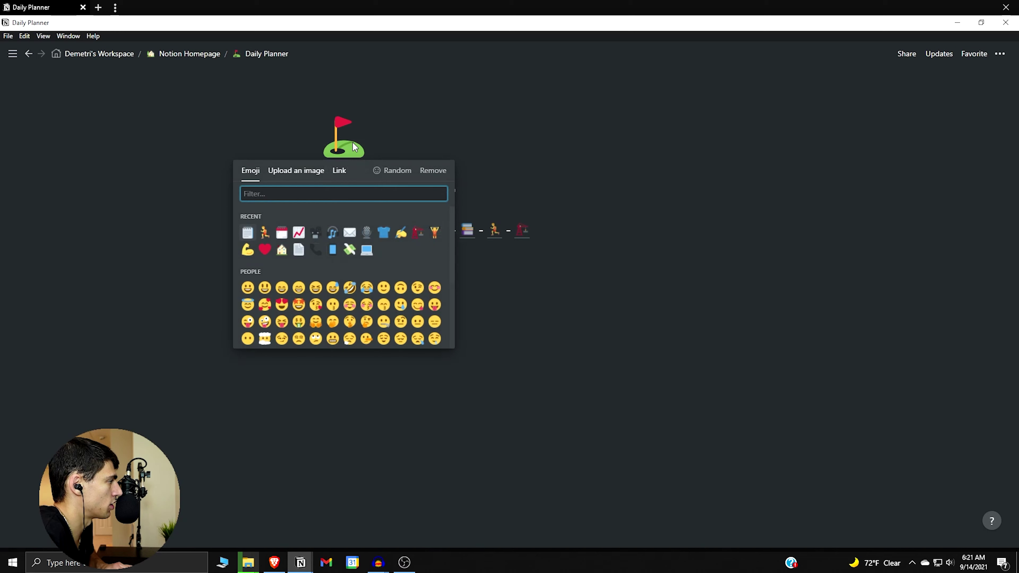
{"action": "left_click", "coordinate": [249, 233]}
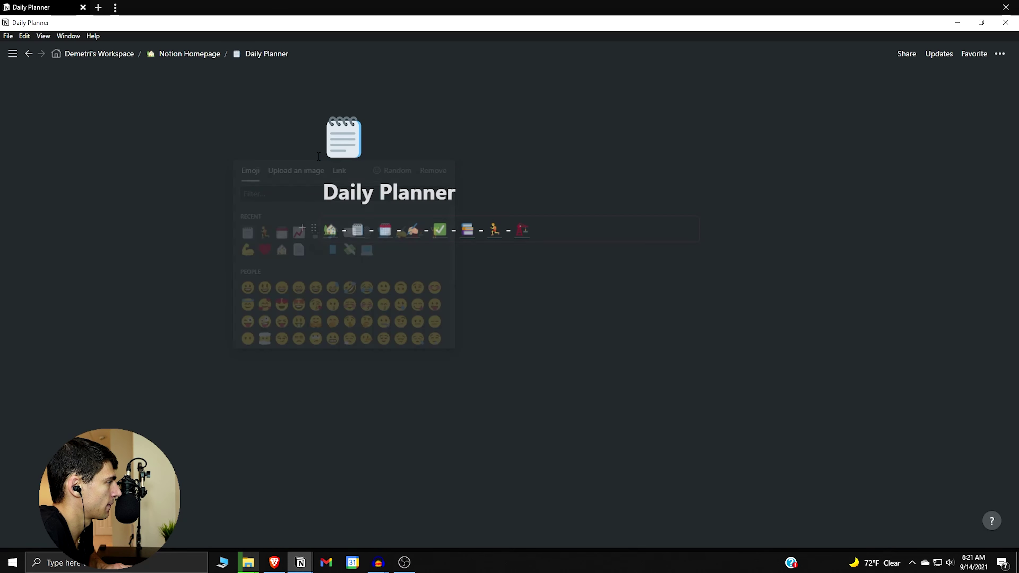
Add a cover to the Daily Planner page and replace it with the 2021 desk calendar photo from an Unsplash search for "calendar"
{"action": "left_click", "coordinate": [346, 172]}
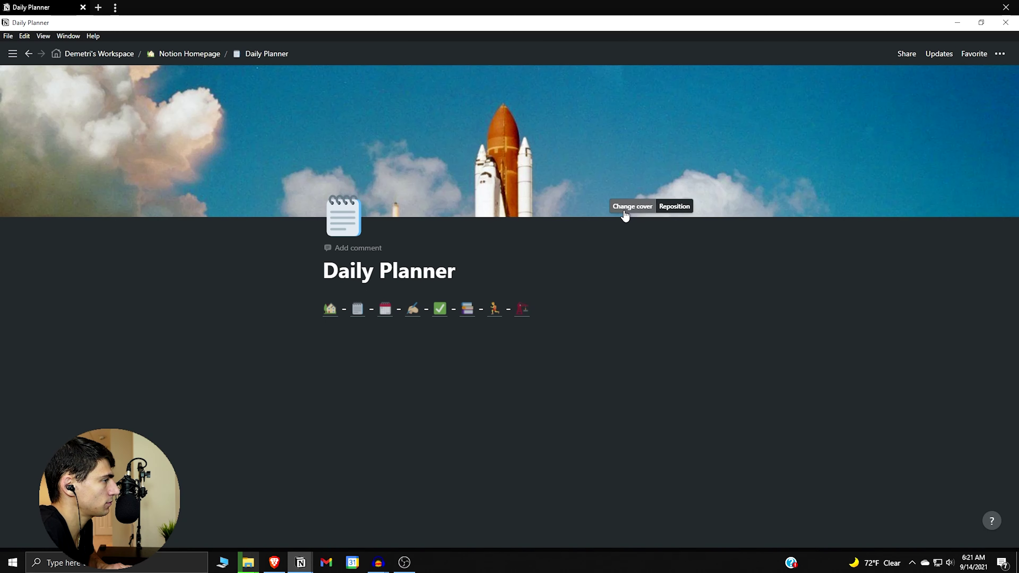
{"action": "left_click", "coordinate": [621, 209]}
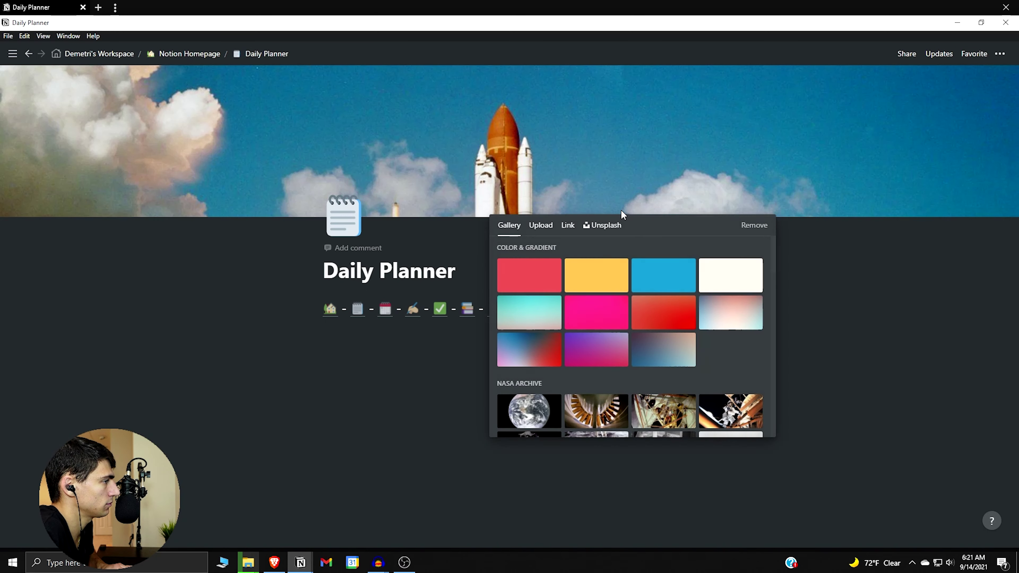
{"action": "left_click", "coordinate": [611, 226]}
{"action": "type", "text": "calendar"}
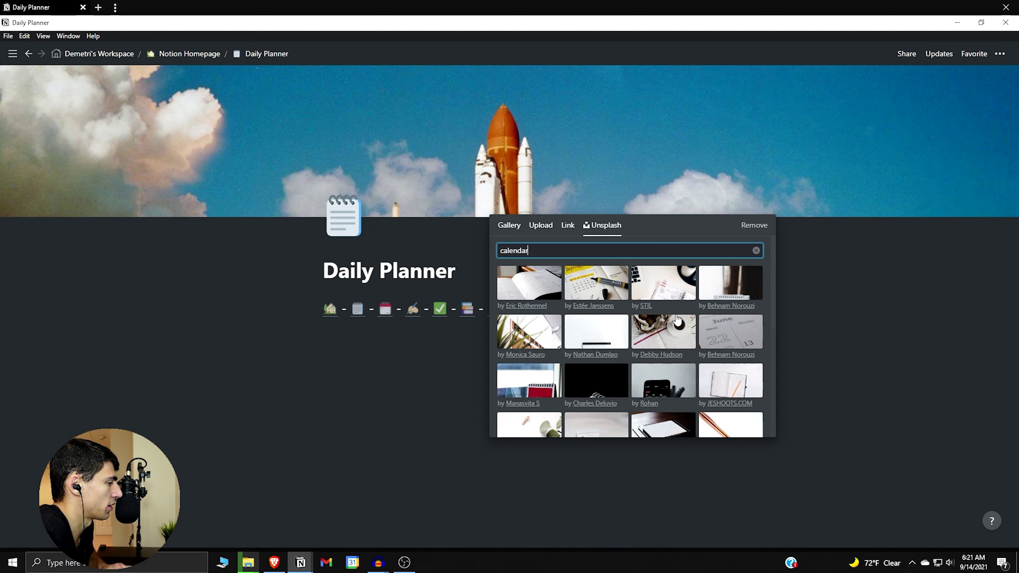
{"action": "left_click", "coordinate": [674, 296]}
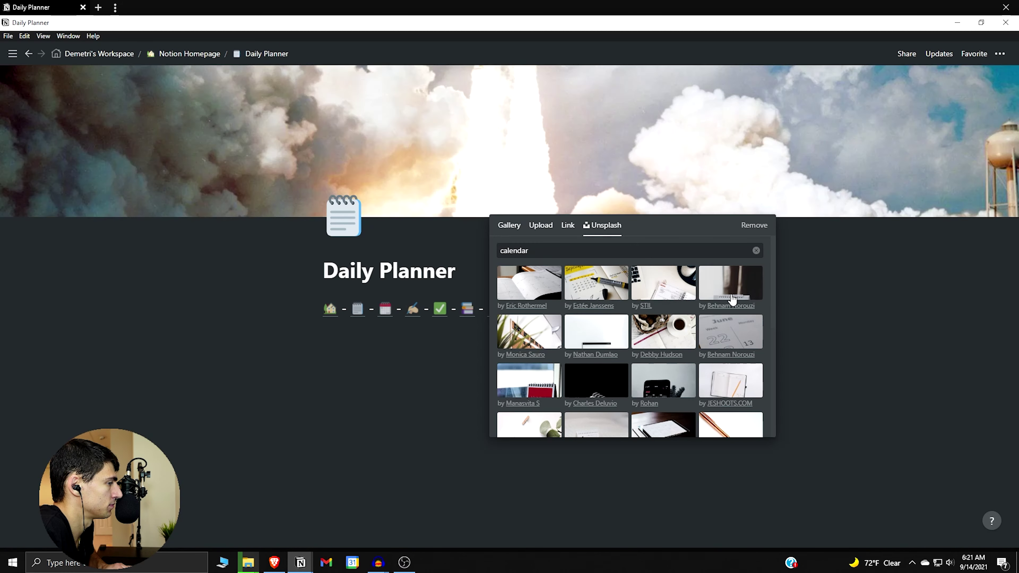
{"action": "left_click", "coordinate": [311, 457]}
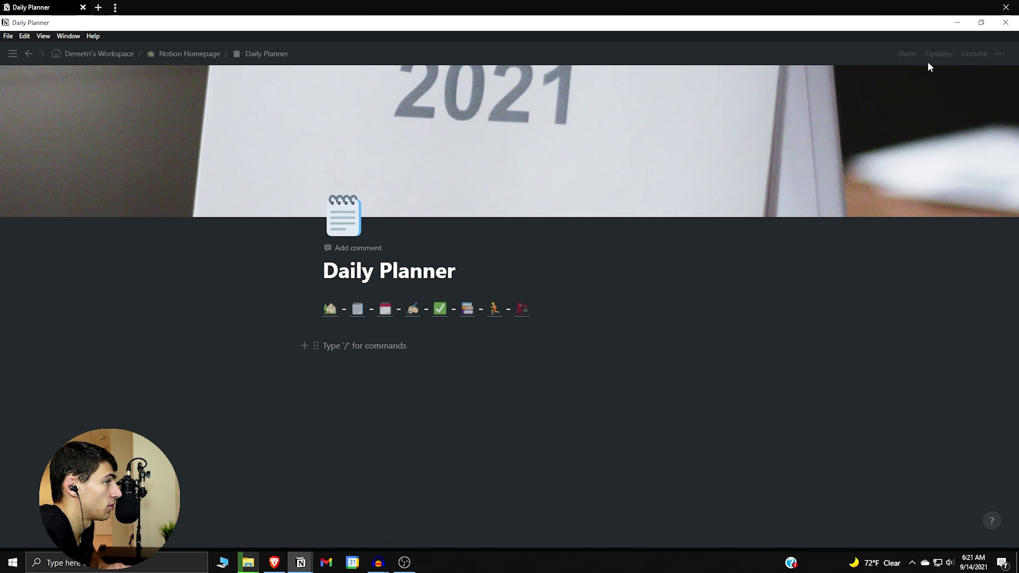
Set the Daily Planner page to full width
{"action": "left_click", "coordinate": [1001, 54]}
{"action": "left_click", "coordinate": [997, 144]}
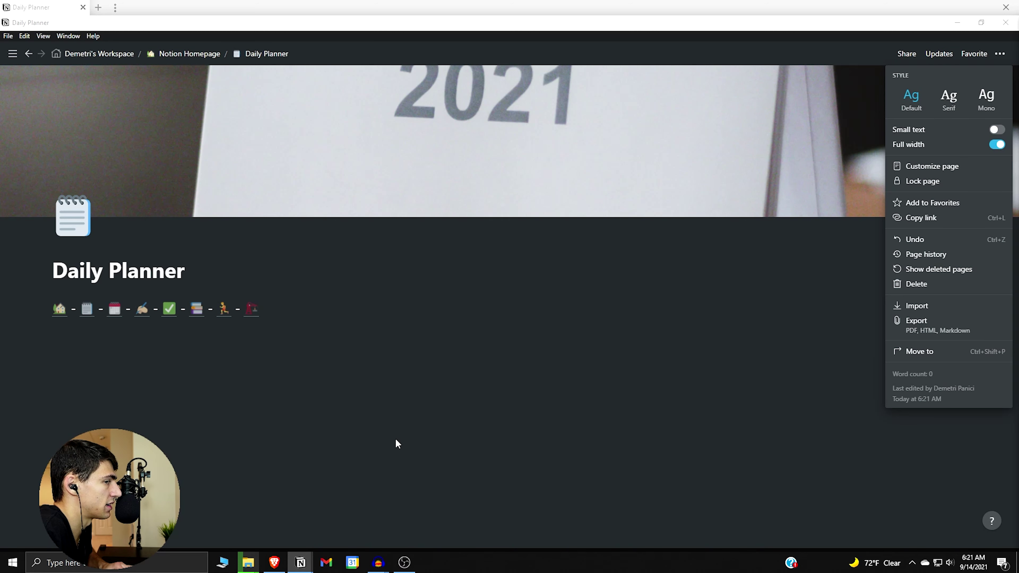
{"action": "left_click", "coordinate": [360, 400]}
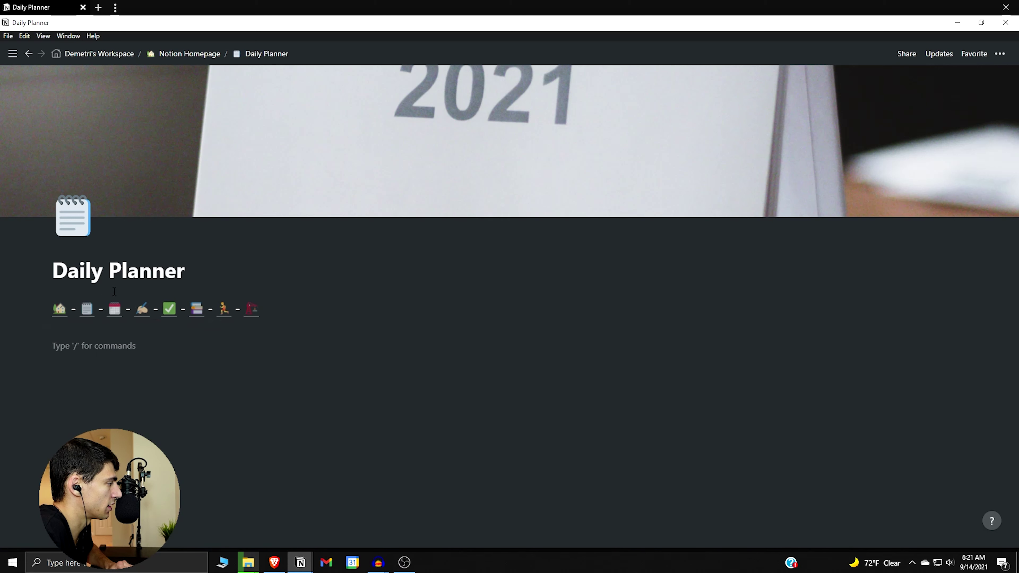
Try to paste the Task / Event Calendar page link, copied from the Notion Homepage, below the Daily Planner's navigation row
{"action": "right_click", "coordinate": [91, 314]}
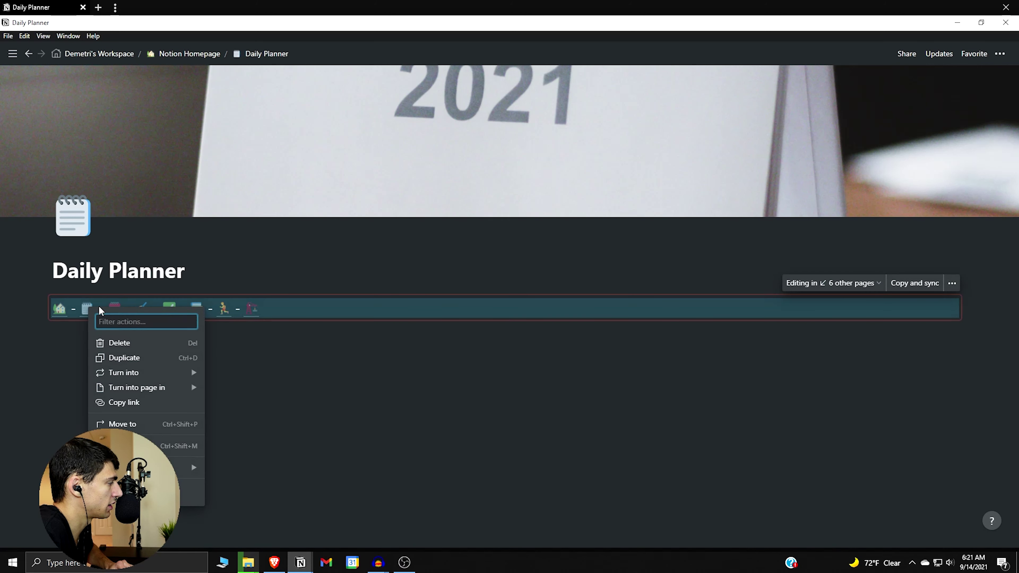
{"action": "left_click", "coordinate": [229, 324]}
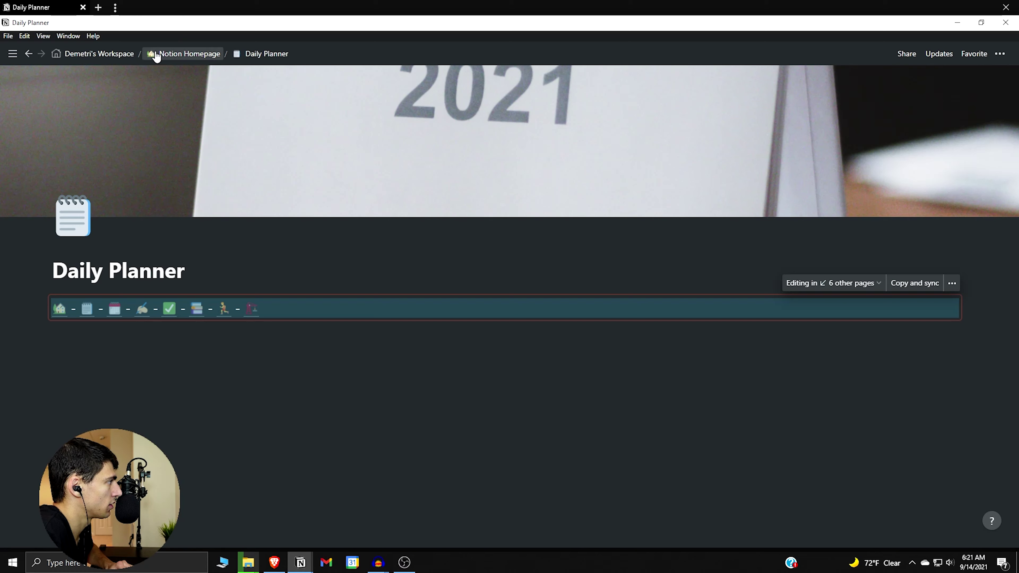
{"action": "left_click", "coordinate": [167, 57]}
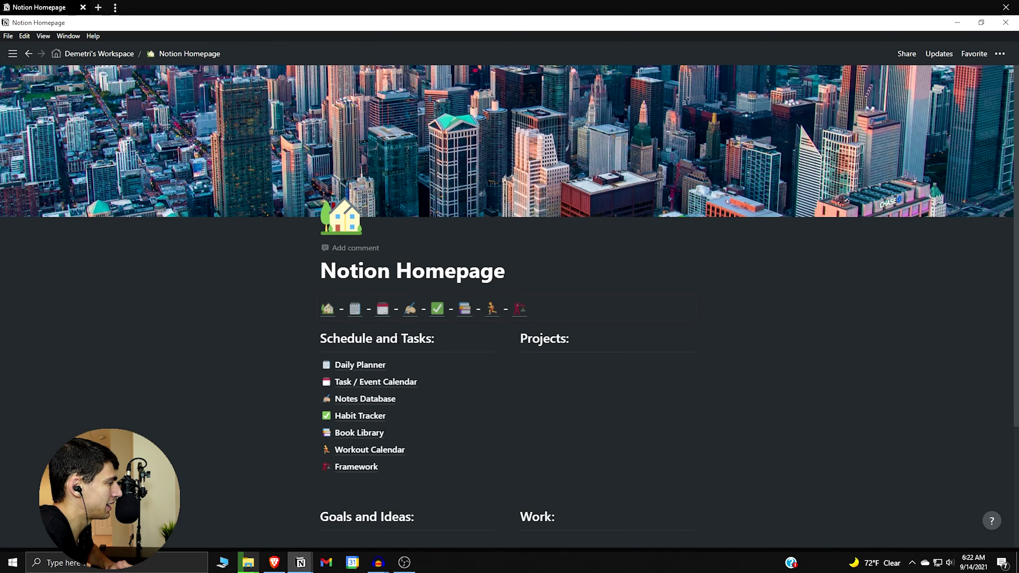
{"action": "scroll", "coordinate": [405, 378], "scroll_direction": "down", "scroll_amount": 1}
{"action": "right_click", "coordinate": [405, 336]}
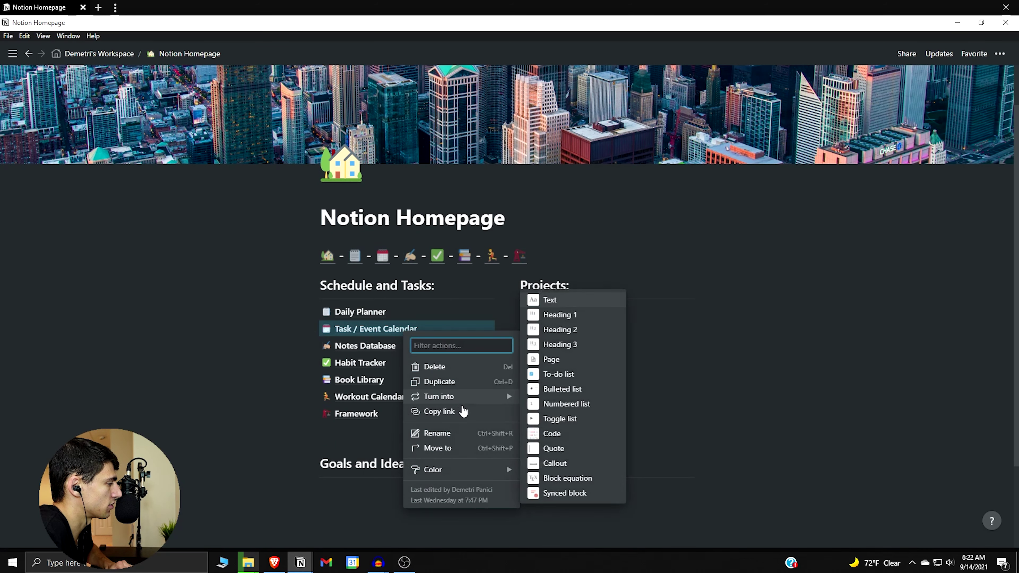
{"action": "key", "text": "Escape"}
{"action": "left_click", "coordinate": [409, 313]}
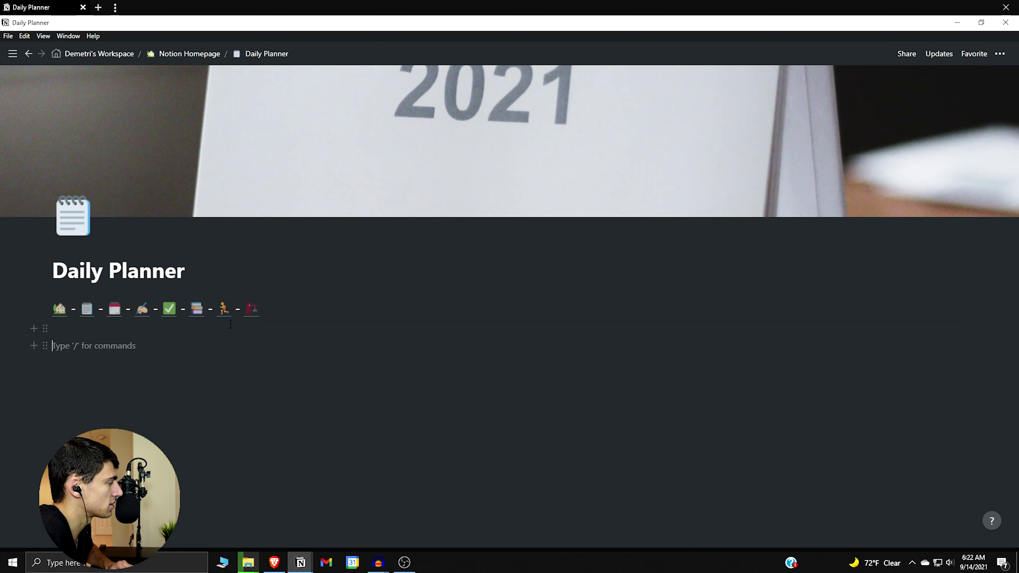
{"action": "key", "text": "ctrl+v"}
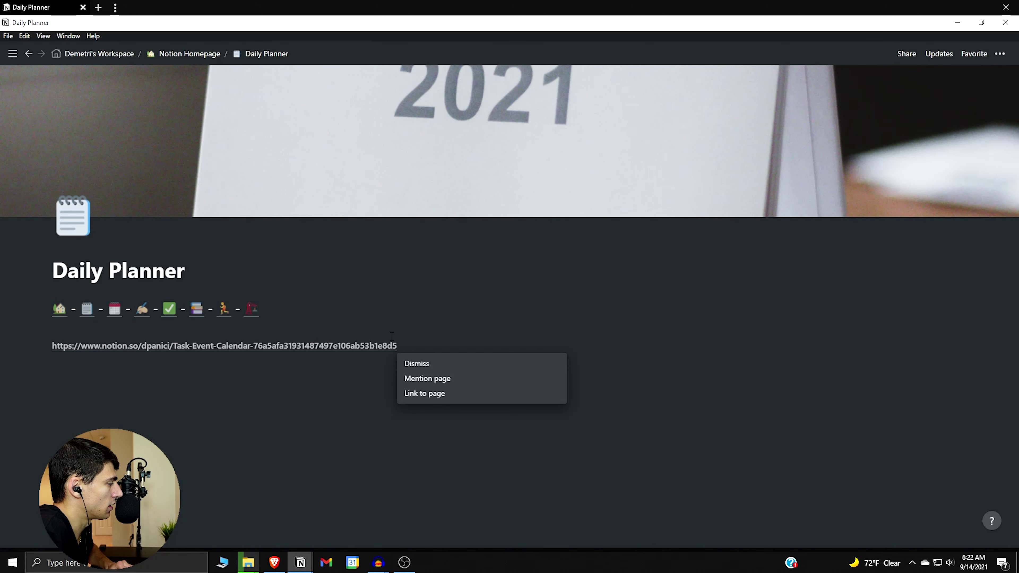
{"action": "key", "text": "ctrl+a"}
{"action": "key", "text": "BackSpace"}
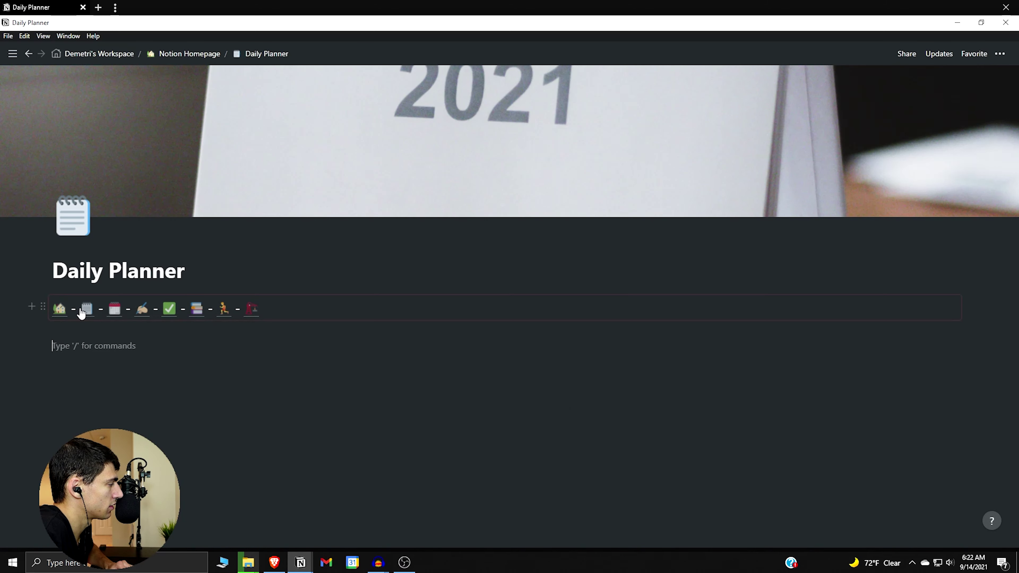
Copy the link of the calendar database on the Task / Event Calendar page
{"action": "left_click", "coordinate": [114, 309]}
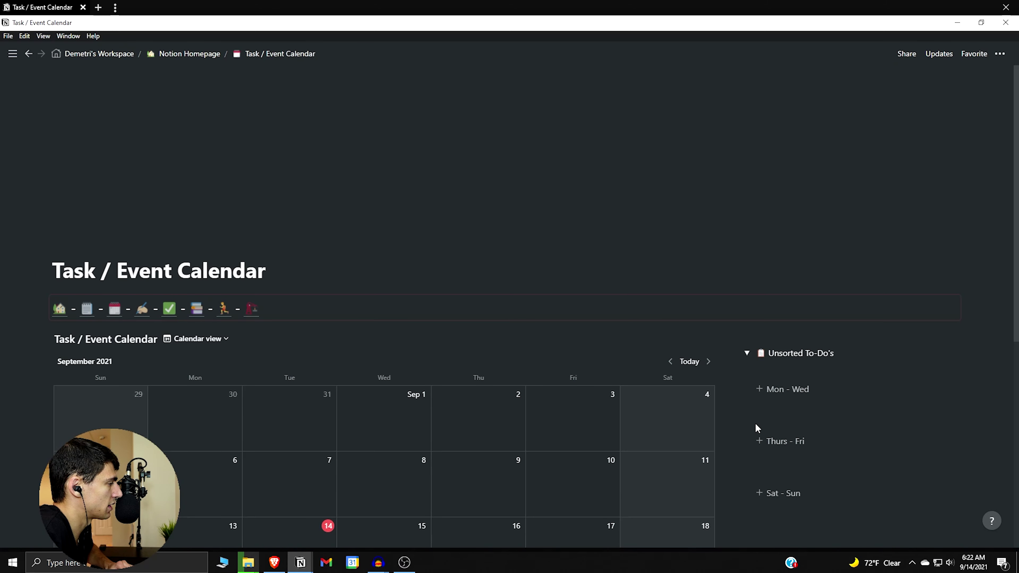
{"action": "scroll", "coordinate": [703, 317], "scroll_direction": "down", "scroll_amount": 1}
{"action": "left_click", "coordinate": [666, 286]}
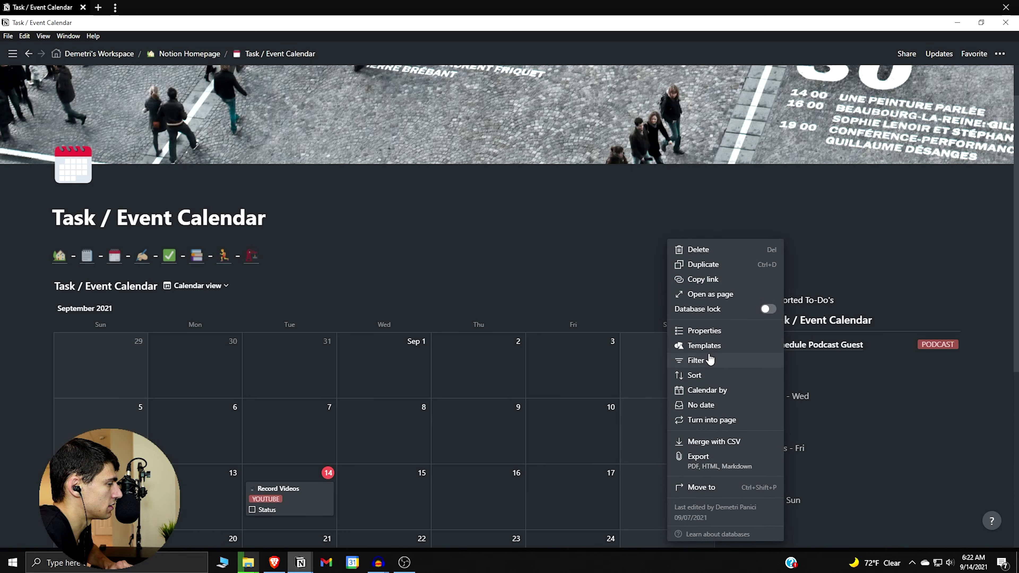
{"action": "left_click", "coordinate": [703, 279]}
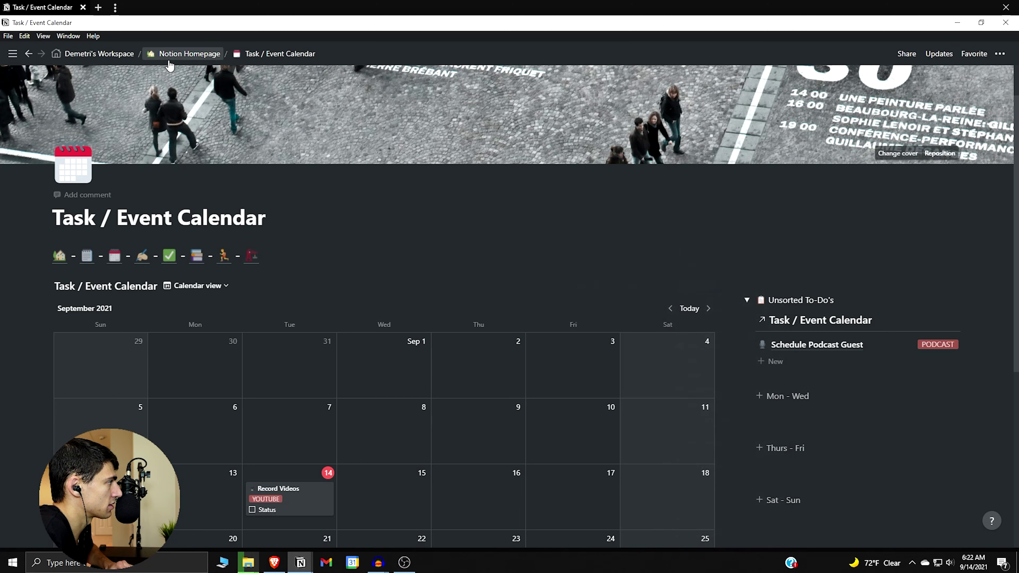
Insert the copied Task / Event Calendar into the Daily Planner page as a linked database below the navigation row
{"action": "left_click", "coordinate": [86, 257]}
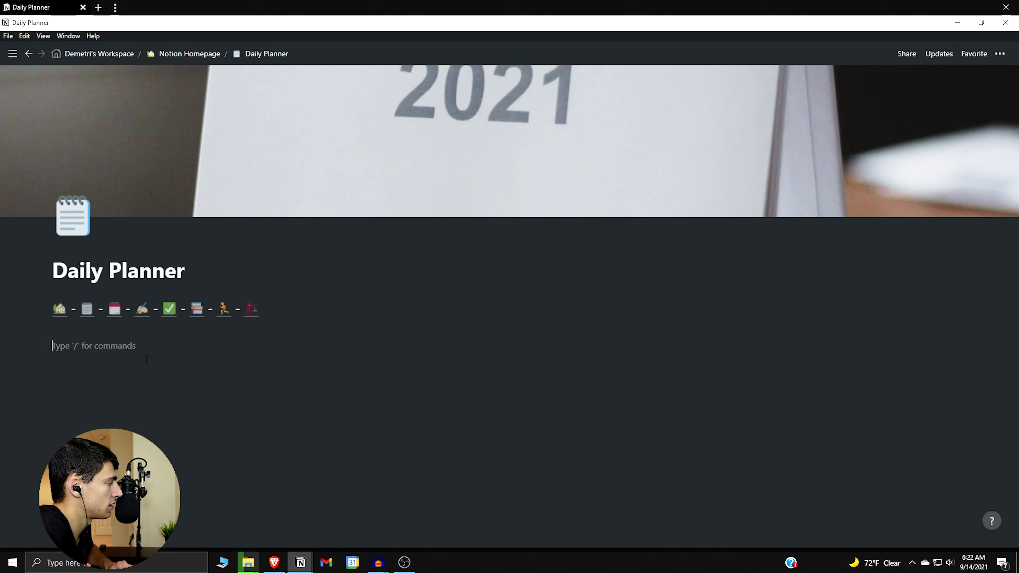
{"action": "key", "text": "ctrl+v"}
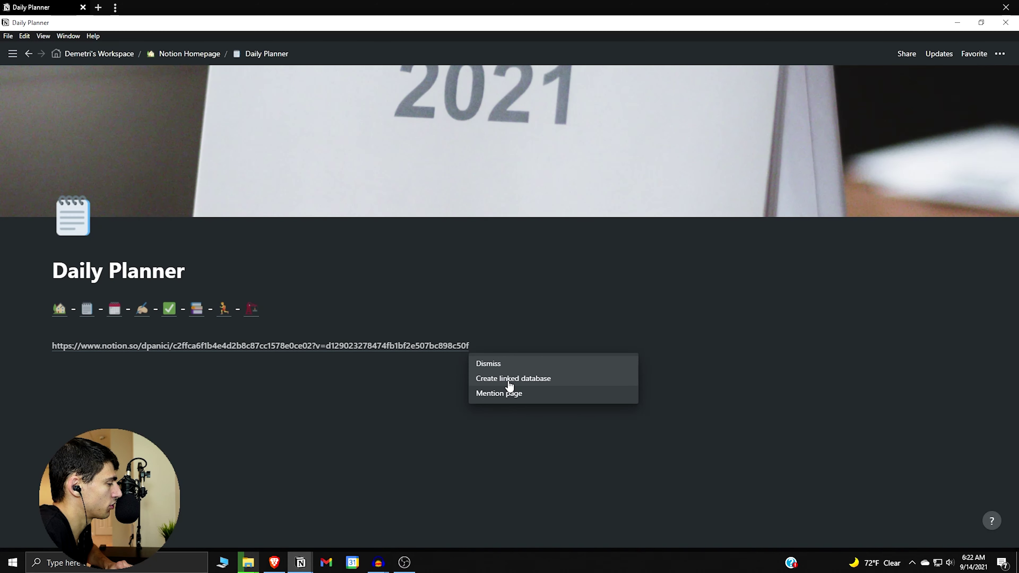
{"action": "key", "text": "Down"}
{"action": "key", "text": "Return"}
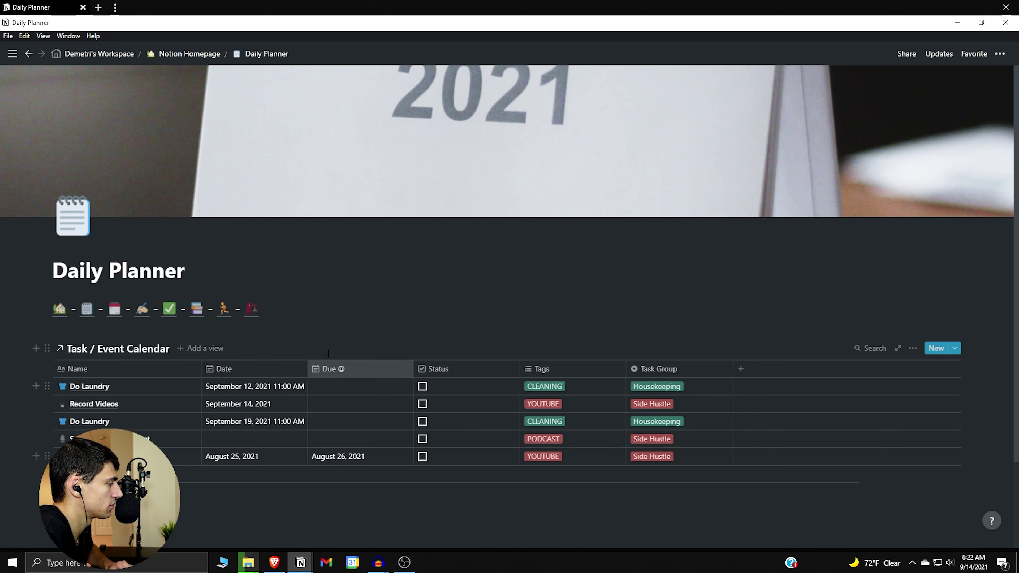
Filter the linked Task / Event Calendar to entries where Date is Today
{"action": "left_click", "coordinate": [914, 349]}
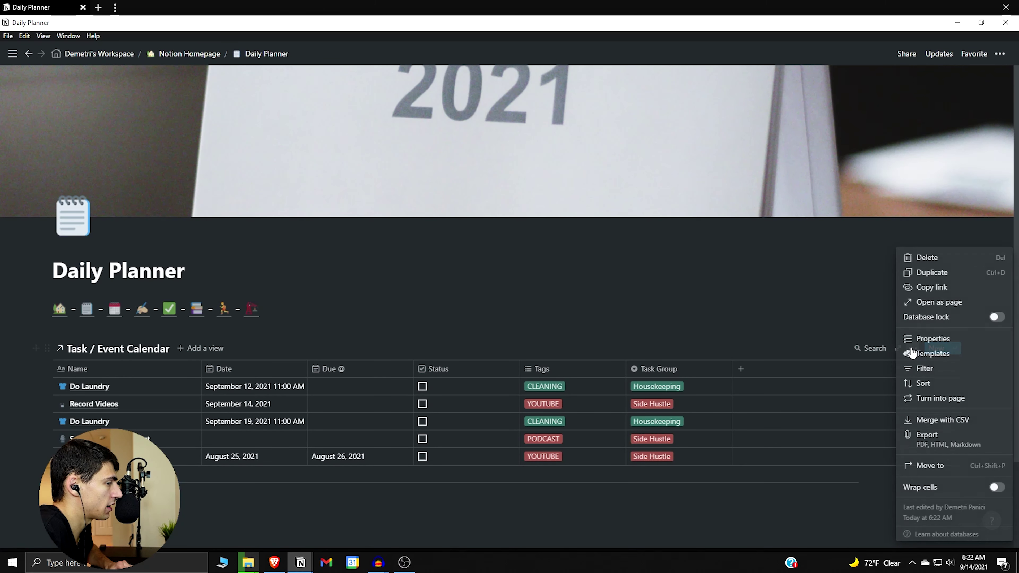
{"action": "left_click", "coordinate": [911, 369]}
{"action": "left_click", "coordinate": [728, 457]}
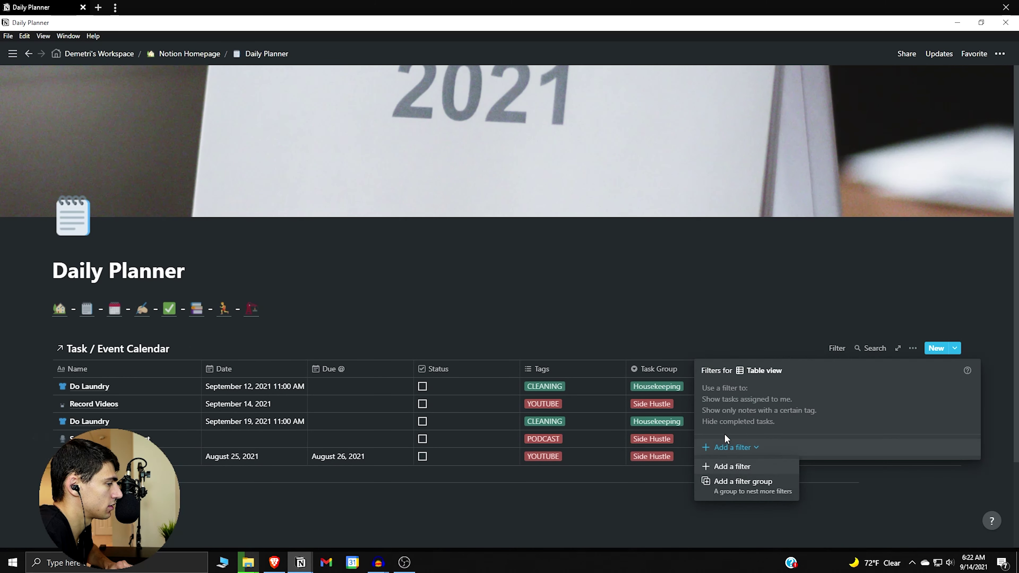
{"action": "left_click", "coordinate": [732, 469]}
{"action": "left_click", "coordinate": [747, 392]}
{"action": "left_click", "coordinate": [740, 451]}
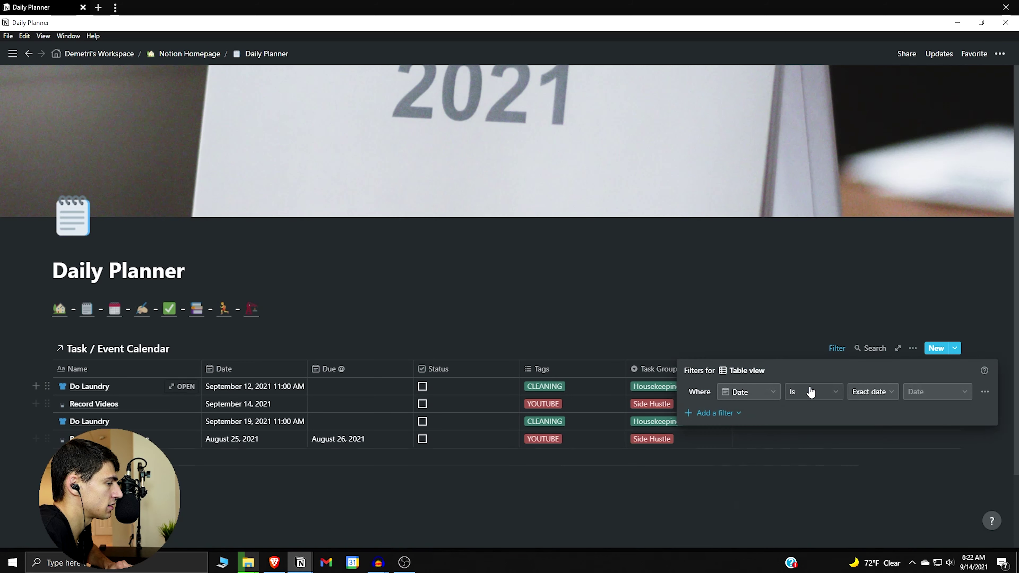
{"action": "left_click", "coordinate": [876, 392]}
{"action": "left_click", "coordinate": [858, 411]}
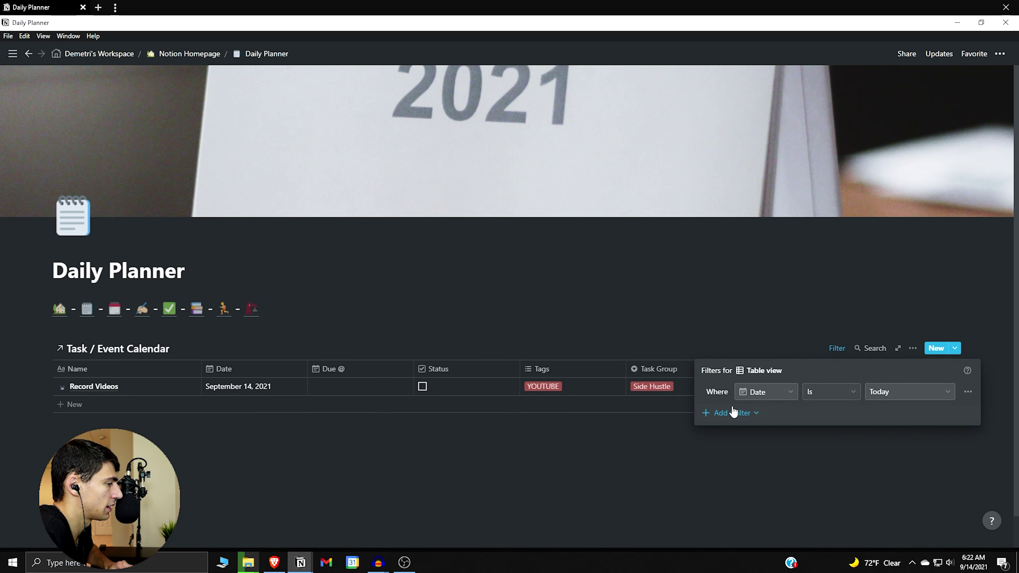
Add a second filter rule to the linked calendar so that Status is not checked
{"action": "left_click", "coordinate": [722, 413]}
{"action": "left_click", "coordinate": [738, 429]}
{"action": "left_click", "coordinate": [742, 420]}
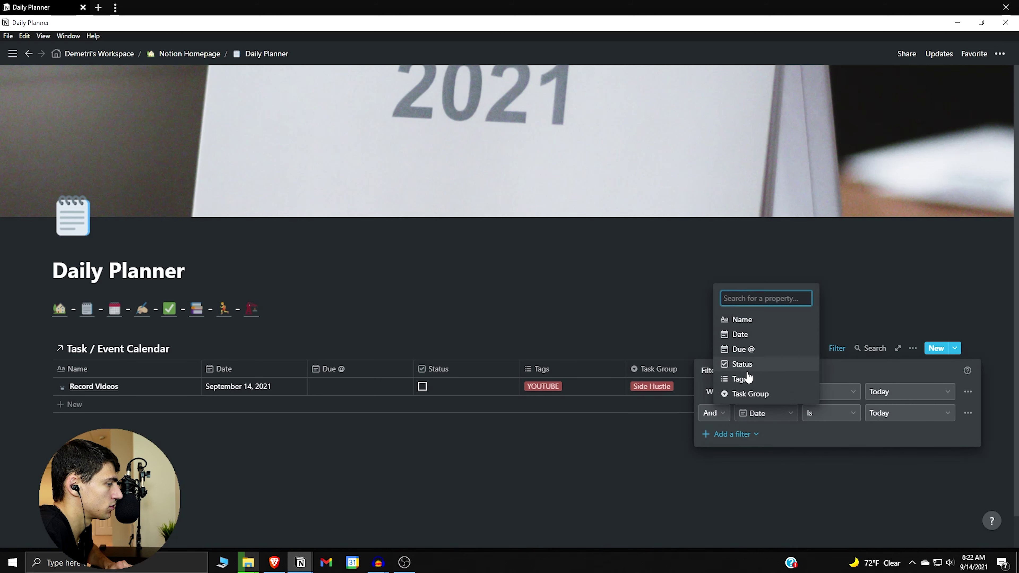
{"action": "left_click", "coordinate": [745, 359]}
{"action": "left_click", "coordinate": [835, 421]}
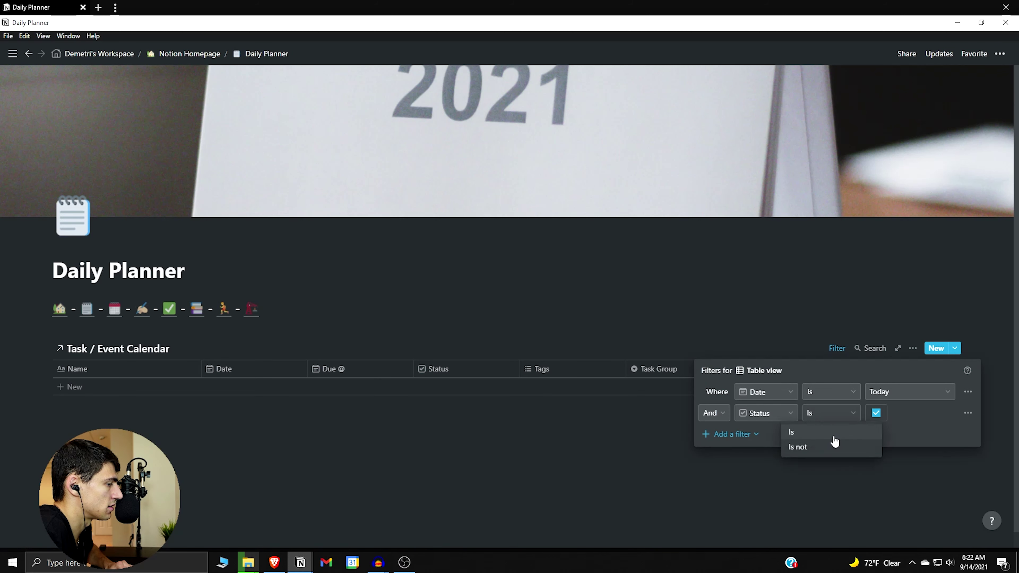
{"action": "left_click", "coordinate": [835, 447]}
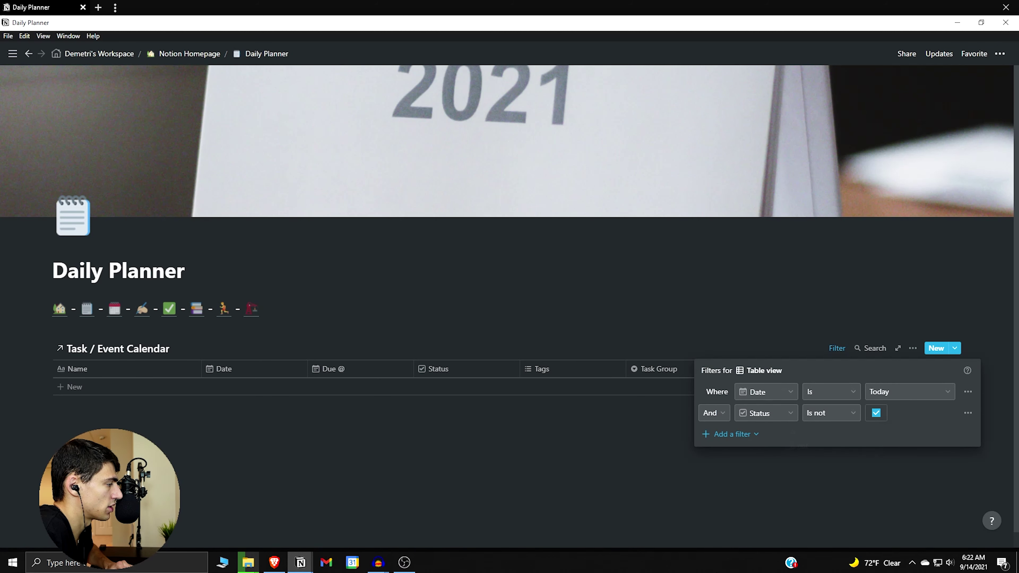
{"action": "left_click", "coordinate": [516, 483]}
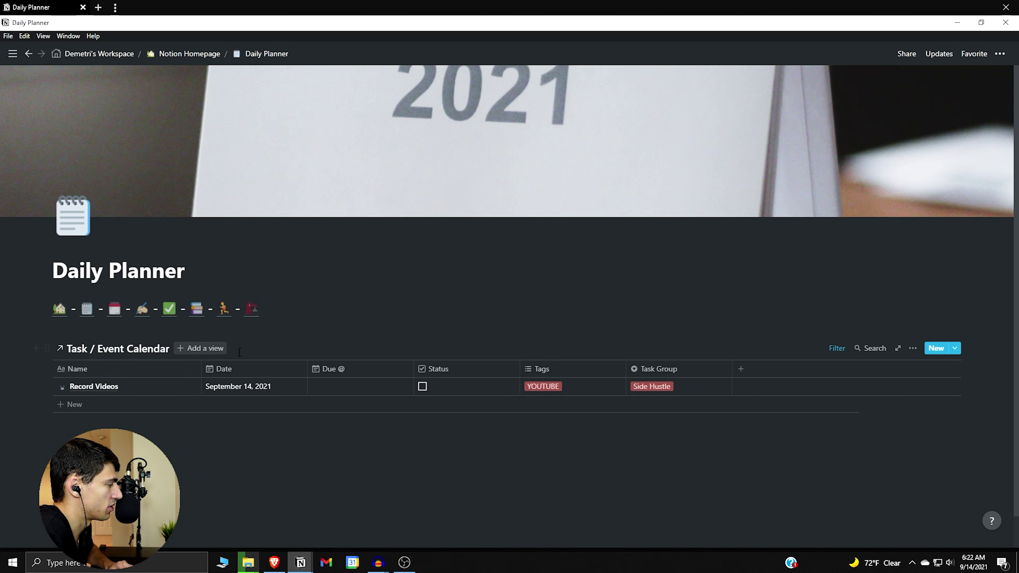
Add another table view to the linked Task / Event Calendar database
{"action": "left_click", "coordinate": [912, 348]}
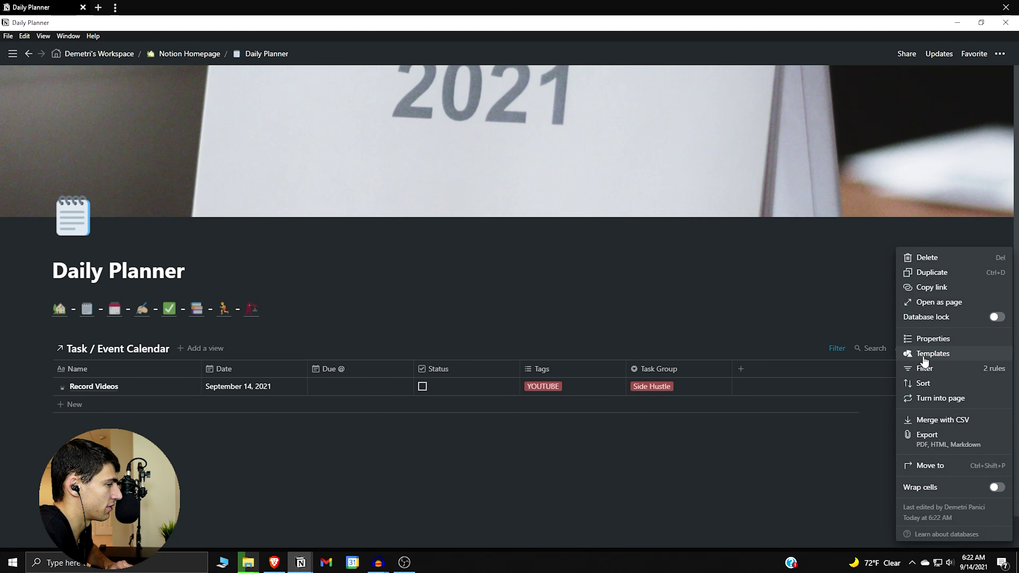
{"action": "left_click", "coordinate": [444, 327]}
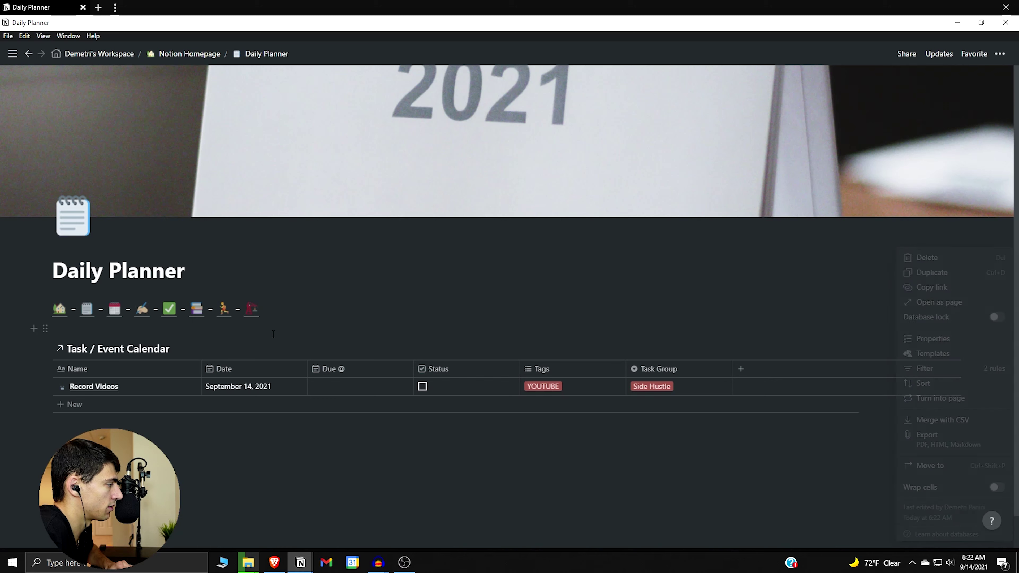
{"action": "left_click", "coordinate": [200, 348]}
{"action": "left_click", "coordinate": [230, 315]}
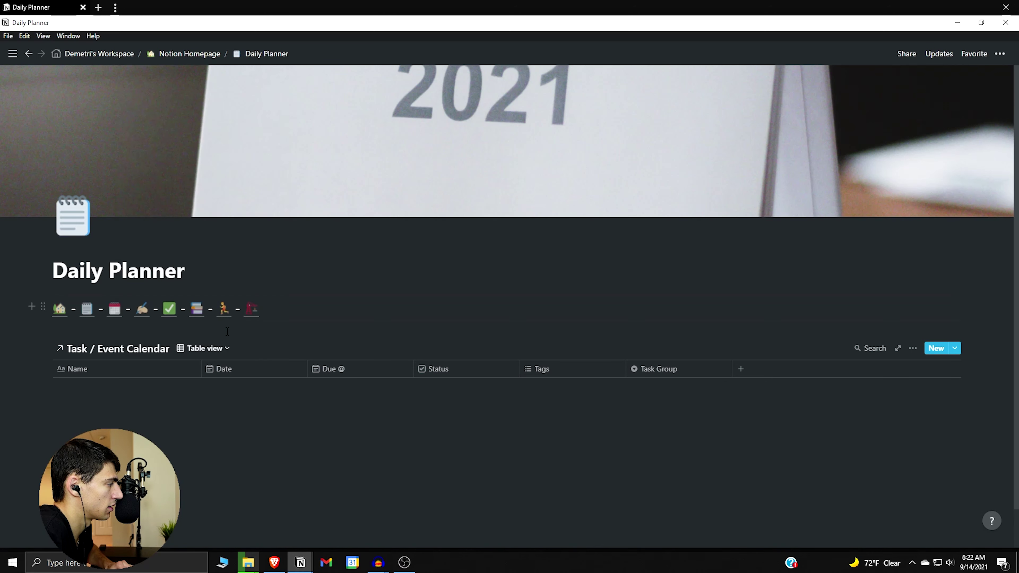
Duplicate the filtered table view of the linked Task / Event Calendar
{"action": "left_click", "coordinate": [228, 348]}
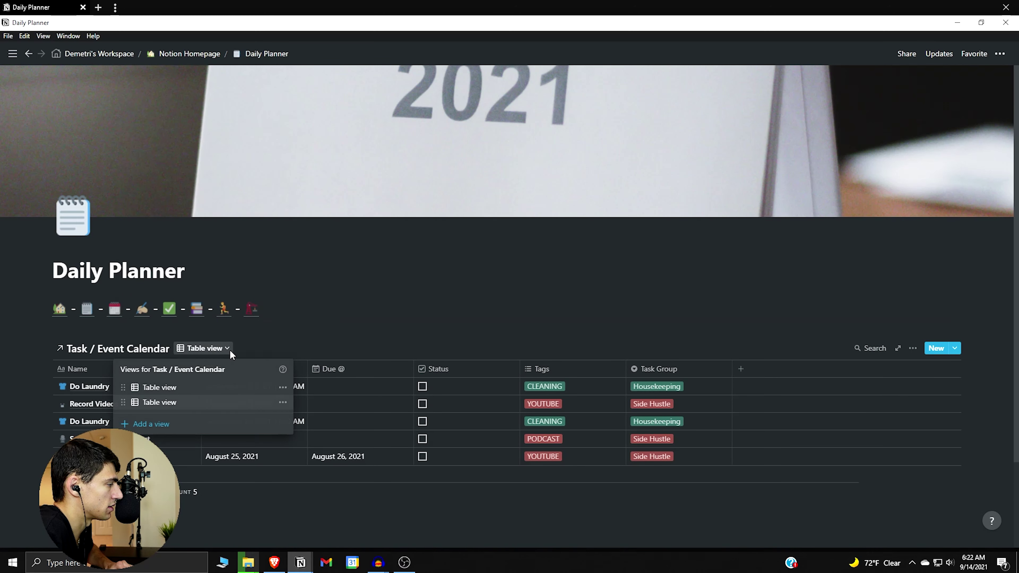
{"action": "left_click", "coordinate": [283, 388]}
{"action": "left_click", "coordinate": [317, 358]}
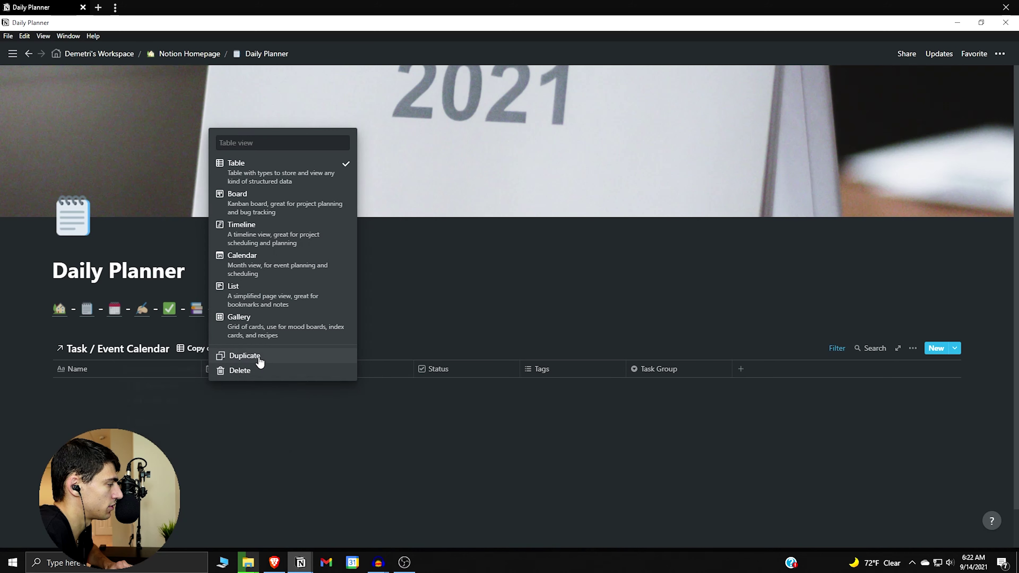
Rename the copied table view to "Daily View" and change its layout to List
{"action": "left_click", "coordinate": [185, 349]}
{"action": "left_click", "coordinate": [299, 404]}
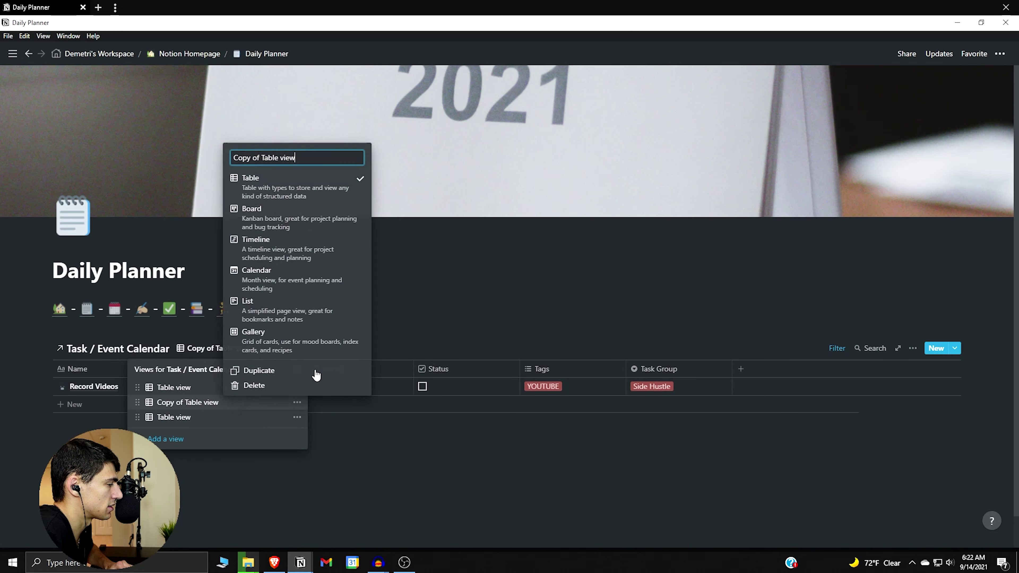
{"action": "key", "text": "BackSpace"}
{"action": "type", "text": "List"}
{"action": "key", "text": "BackSpace"}
{"action": "key", "text": "BackSpace"}
{"action": "key", "text": "BackSpace"}
{"action": "key", "text": "BackSpace"}
{"action": "type", "text": "Daily View"}
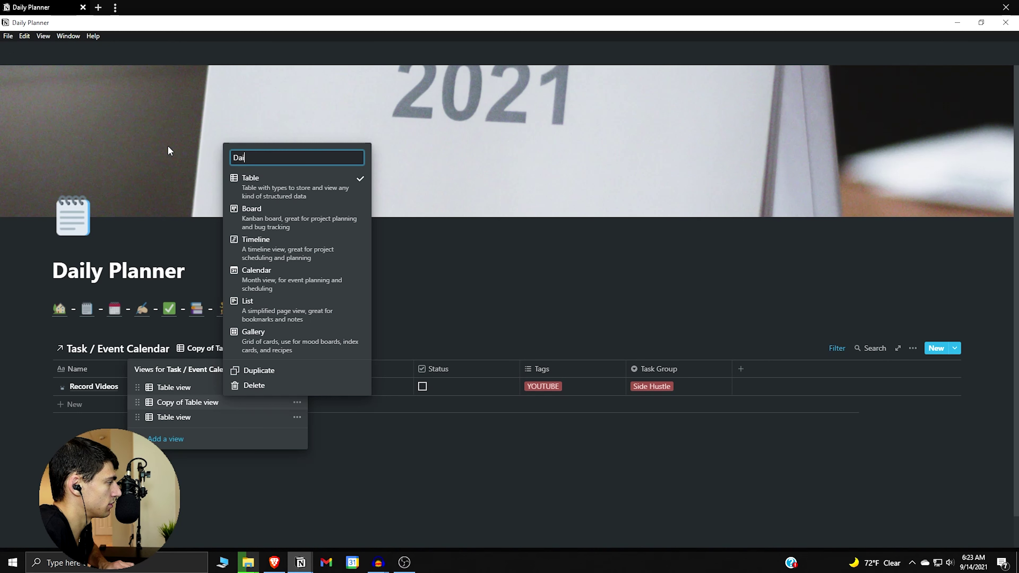
{"action": "left_click", "coordinate": [283, 317]}
{"action": "key", "text": "Escape"}
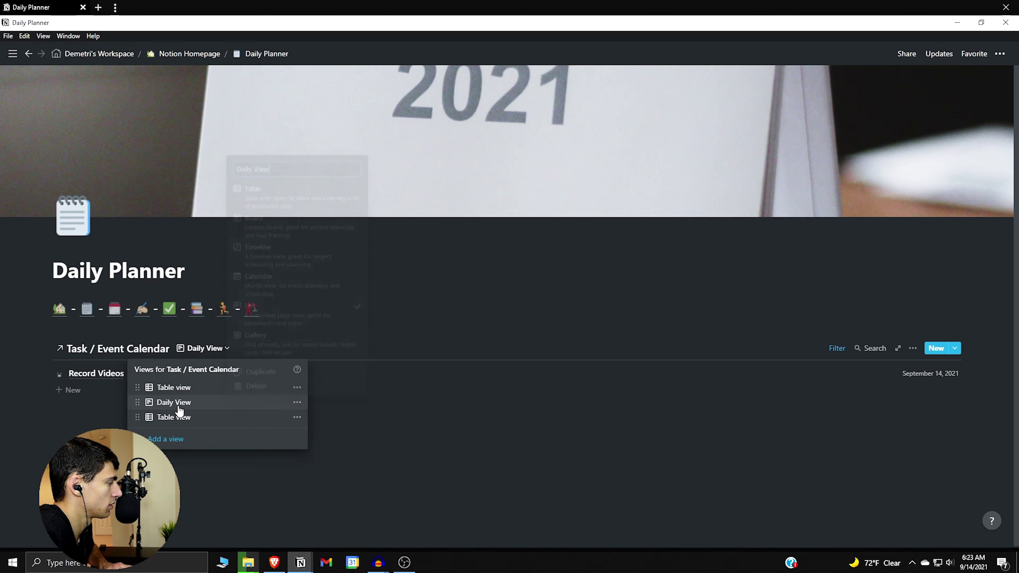
Delete both remaining table views from the linked Task / Event Calendar, keeping only Daily View
{"action": "left_click", "coordinate": [297, 387]}
{"action": "left_click", "coordinate": [341, 369]}
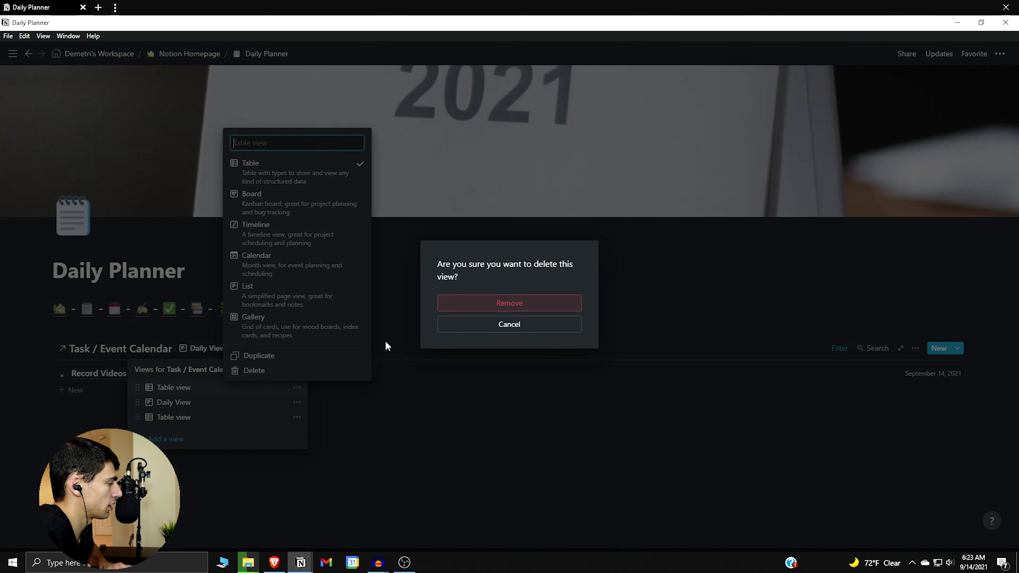
{"action": "left_click", "coordinate": [496, 309]}
{"action": "left_click", "coordinate": [297, 402]}
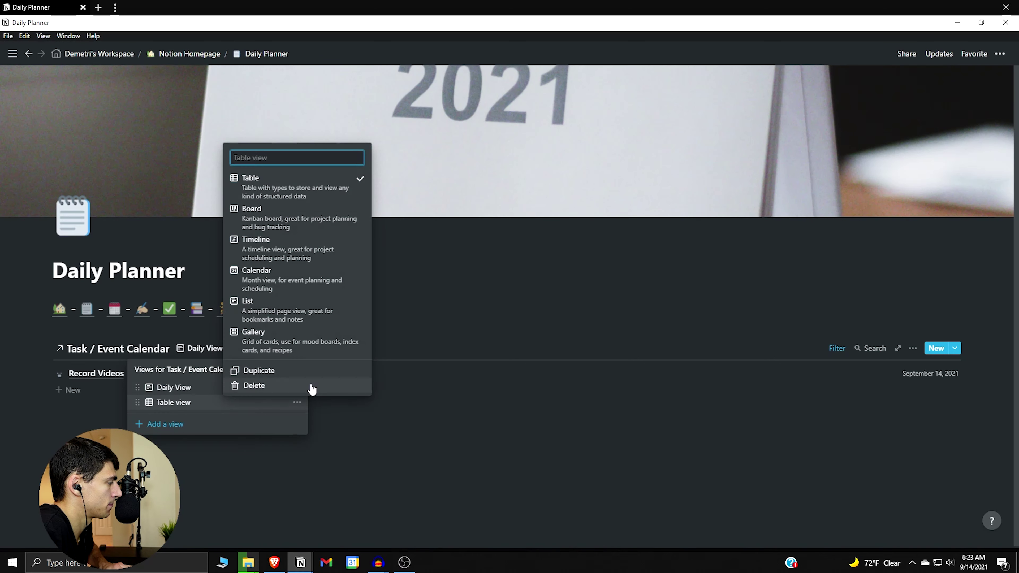
{"action": "left_click", "coordinate": [309, 385]}
{"action": "left_click", "coordinate": [486, 312]}
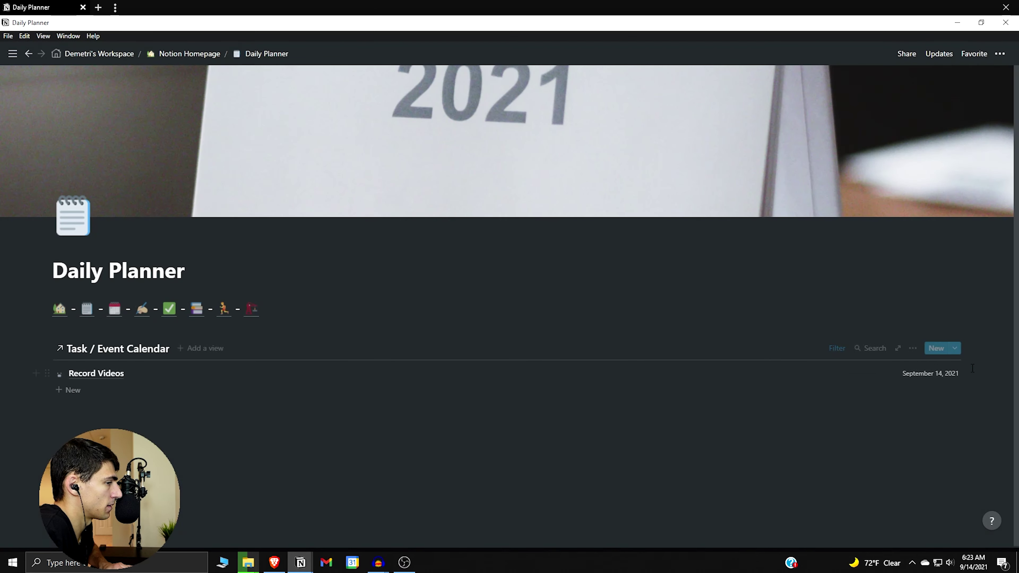
Hide the Date property in Daily View and show the Status and Tags properties
{"action": "left_click", "coordinate": [914, 348]}
{"action": "left_click", "coordinate": [916, 359]}
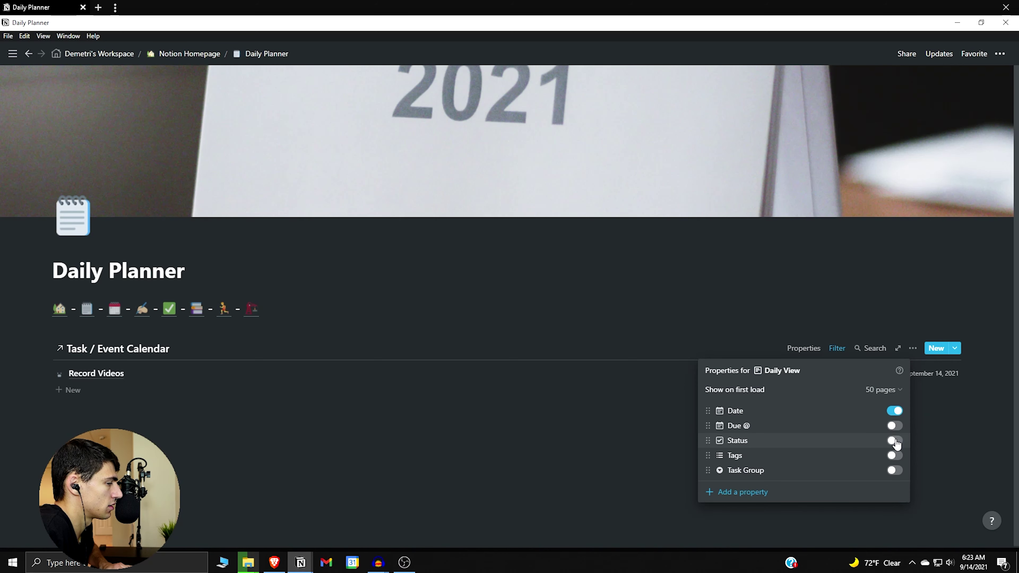
{"action": "left_click", "coordinate": [894, 411]}
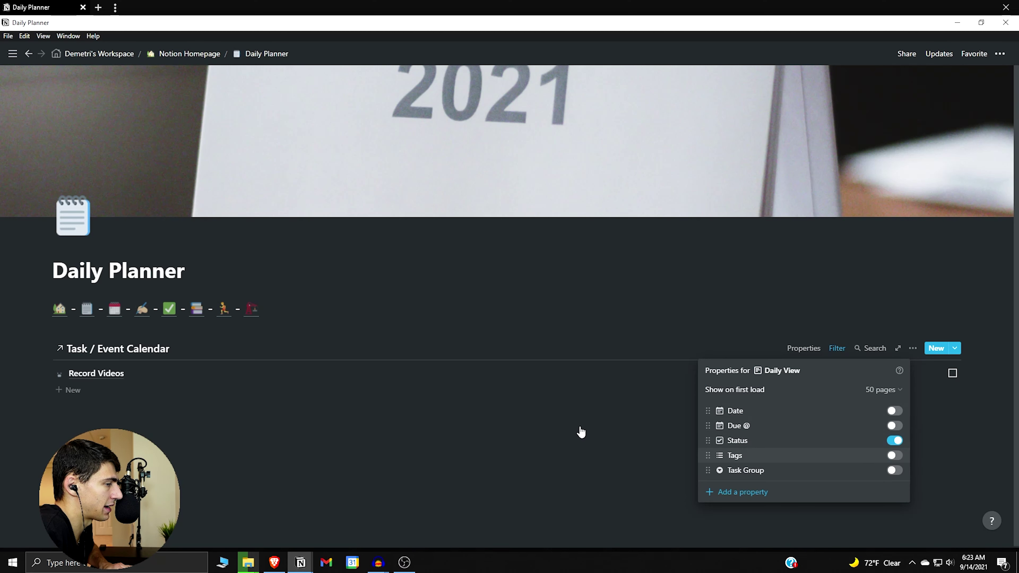
{"action": "left_click", "coordinate": [895, 455]}
{"action": "left_click", "coordinate": [388, 466]}
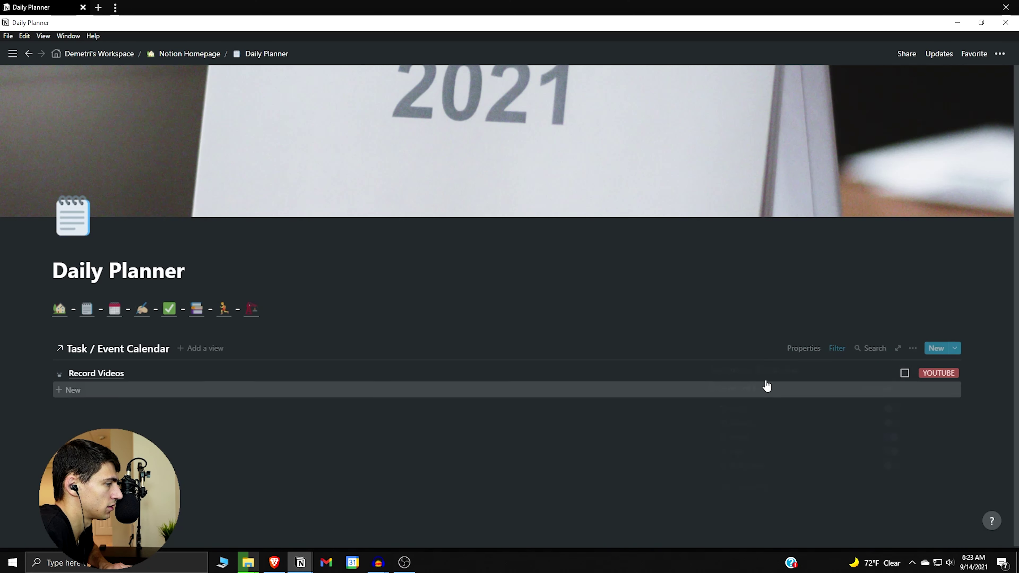
Reorder the Daily View properties so that Tags comes before Status
{"action": "left_click", "coordinate": [913, 349]}
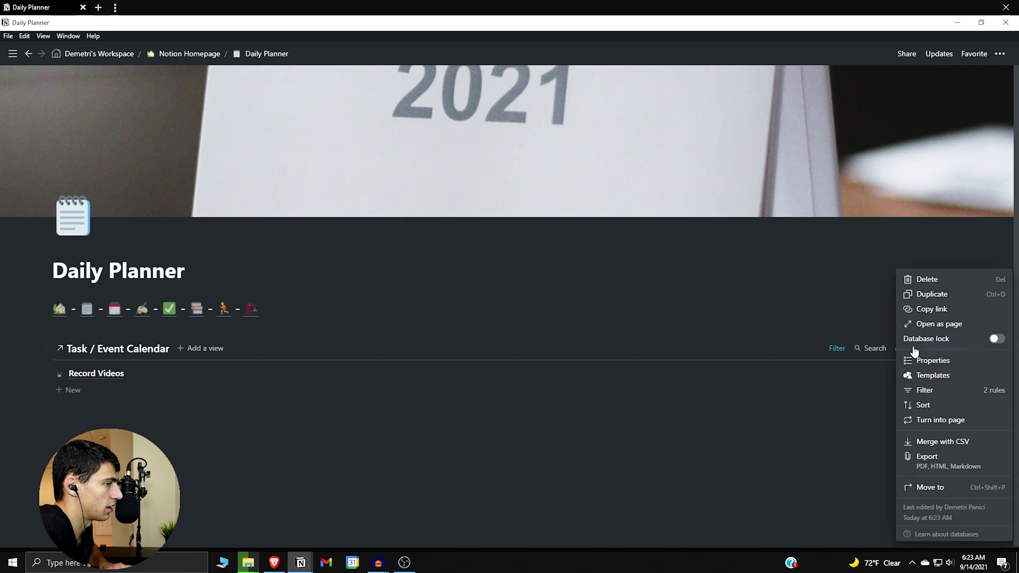
{"action": "left_click", "coordinate": [917, 358]}
{"action": "left_click_drag", "start_coordinate": [742, 443], "coordinate": [742, 461]}
{"action": "left_click", "coordinate": [508, 416]}
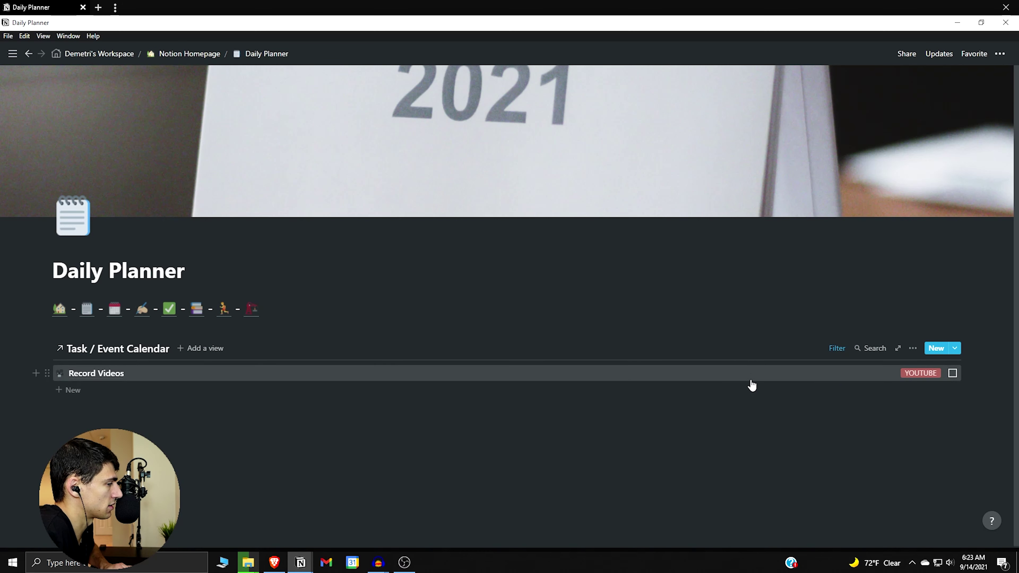
Add an empty text block, move it above the Task / Event Calendar, and insert a second one beneath it
{"action": "left_click", "coordinate": [438, 486]}
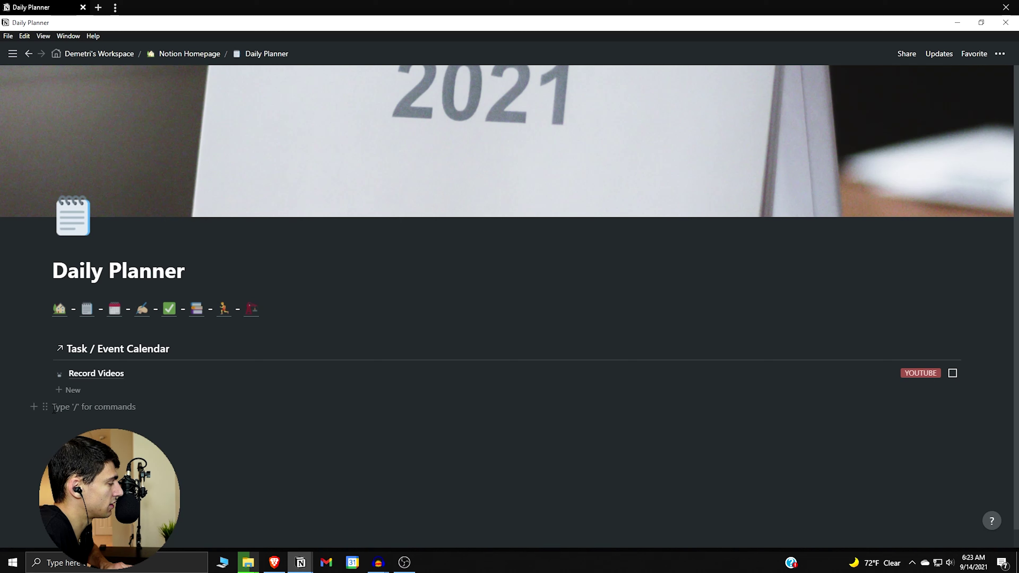
{"action": "left_click_drag", "start_coordinate": [45, 407], "coordinate": [61, 345]}
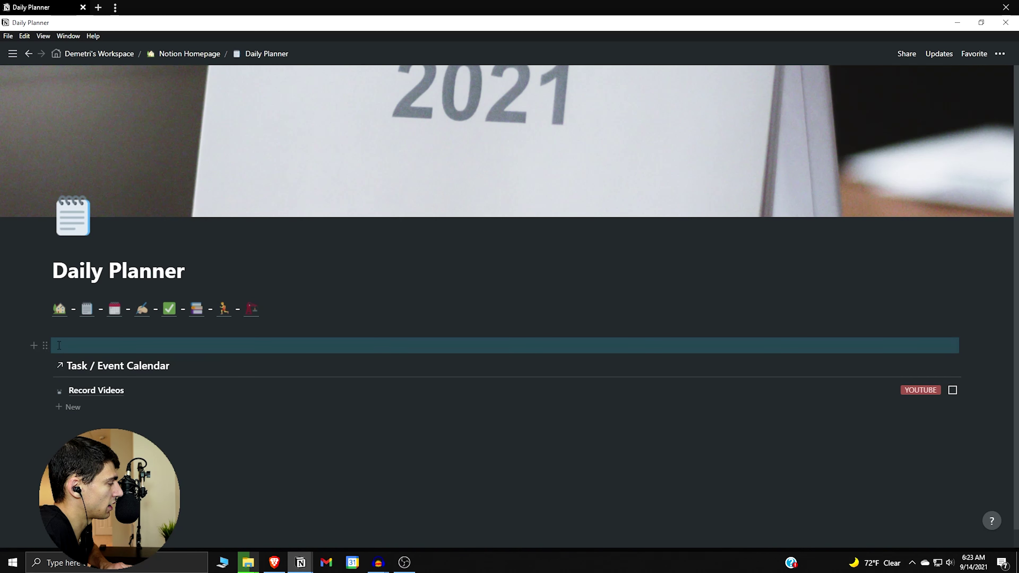
{"action": "left_click", "coordinate": [62, 344]}
{"action": "key", "text": "Return"}
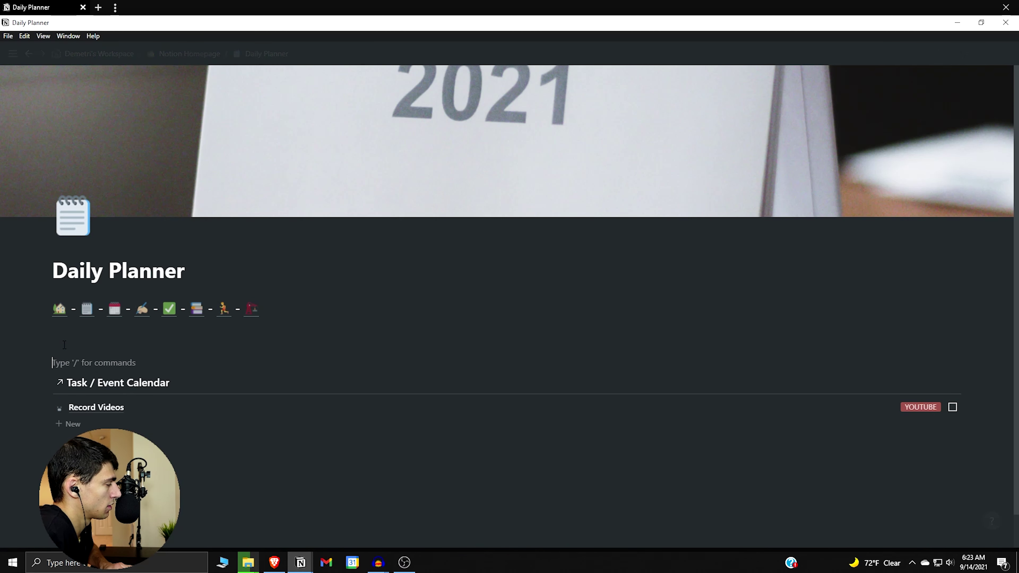
Move the second empty text block beside the first to form two columns above the Task / Event Calendar
{"action": "left_click_drag", "start_coordinate": [45, 362], "coordinate": [975, 349]}
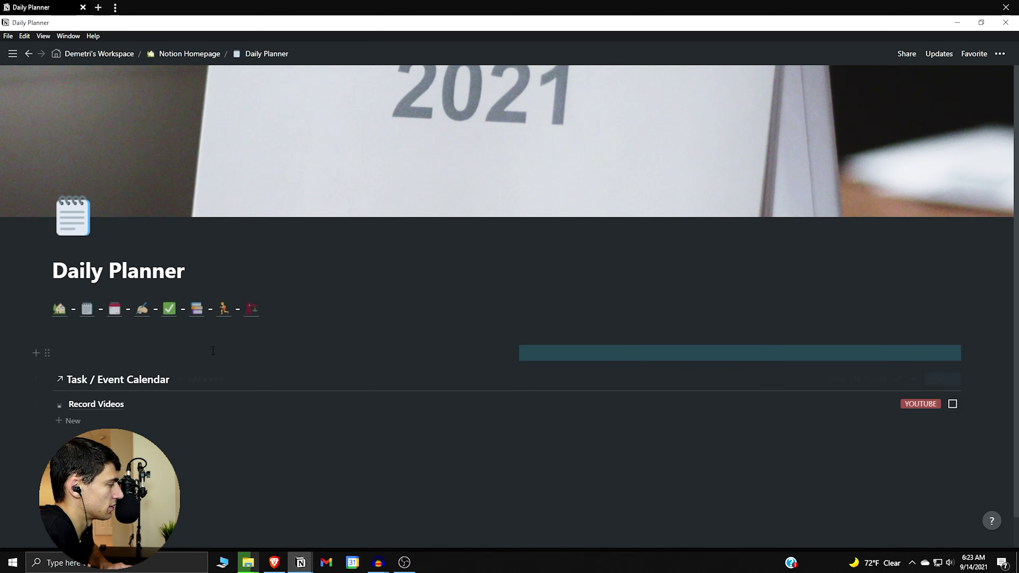
{"action": "left_click", "coordinate": [205, 336]}
{"action": "key", "text": "ctrl+z"}
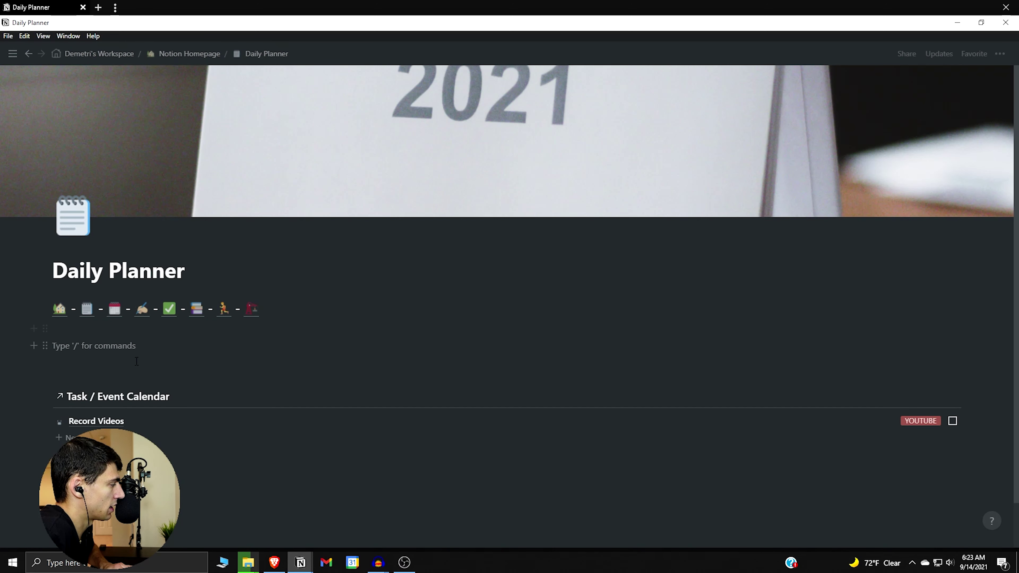
Arrange the blocks beneath the navigation row into three columns, with the Task / Event Calendar in the first and no empty block above it
{"action": "left_click_drag", "start_coordinate": [42, 345], "coordinate": [962, 361]}
{"action": "left_click_drag", "start_coordinate": [46, 374], "coordinate": [76, 359]}
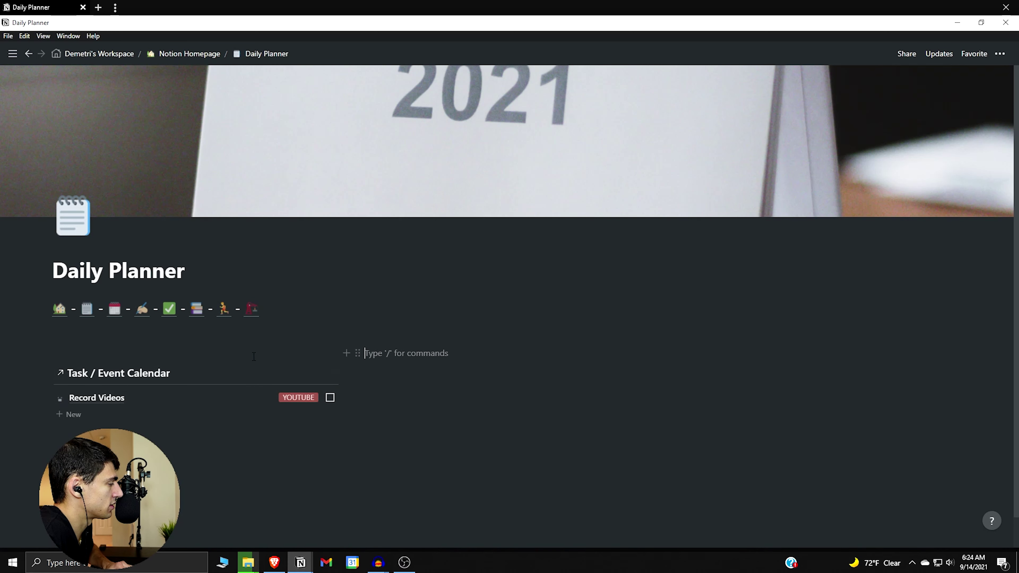
{"action": "left_click", "coordinate": [770, 352]}
{"action": "left_click", "coordinate": [80, 353]}
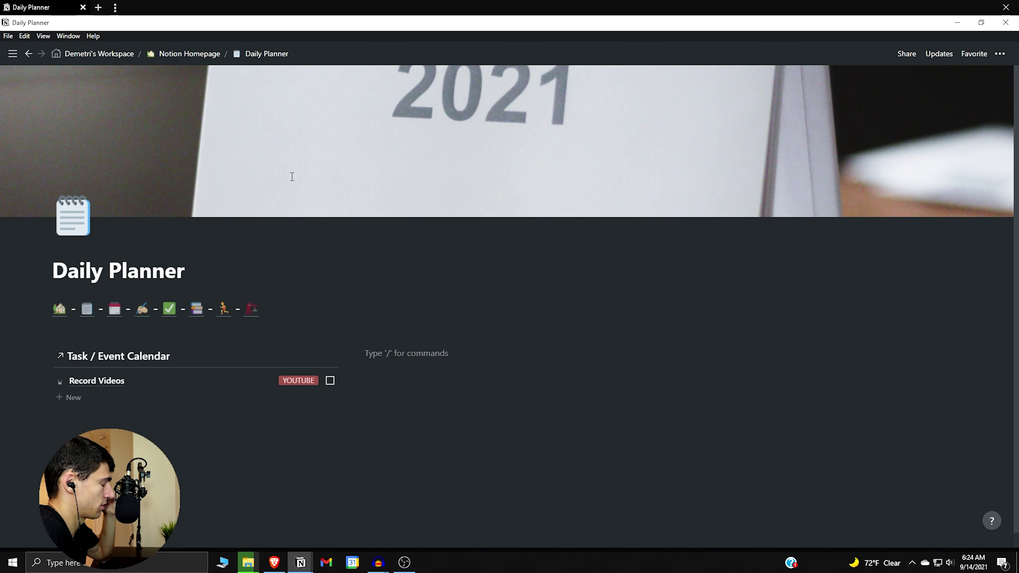
Open the Book Library page, switch My Books to the Currently Reading view and copy the database's link
{"action": "left_click", "coordinate": [196, 309]}
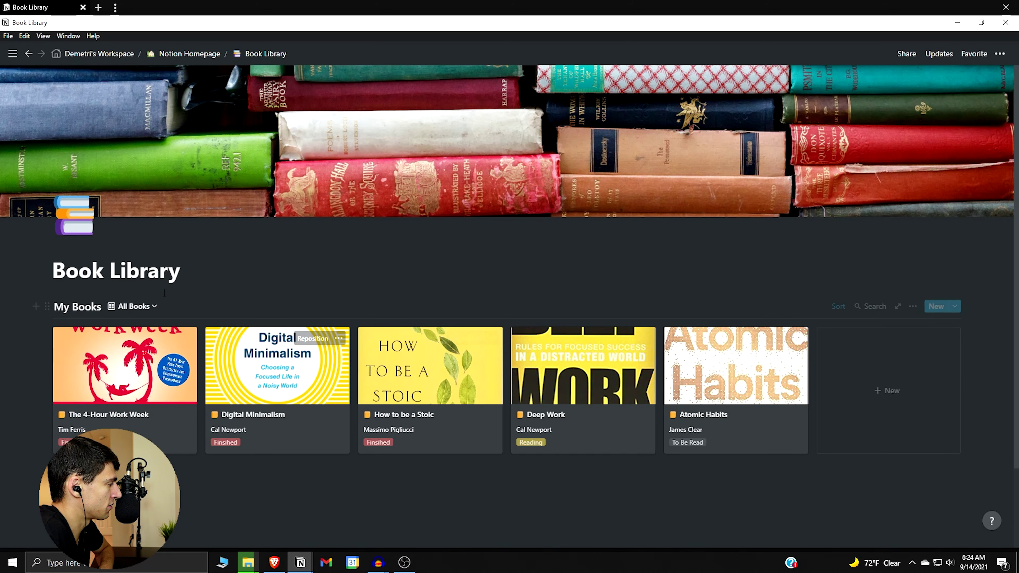
{"action": "left_click", "coordinate": [133, 306]}
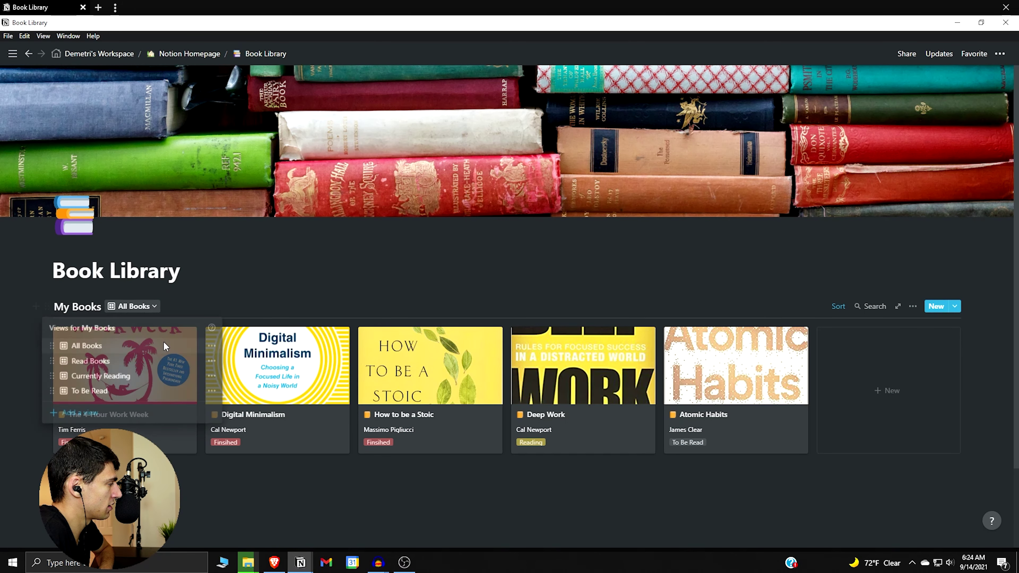
{"action": "left_click", "coordinate": [142, 376]}
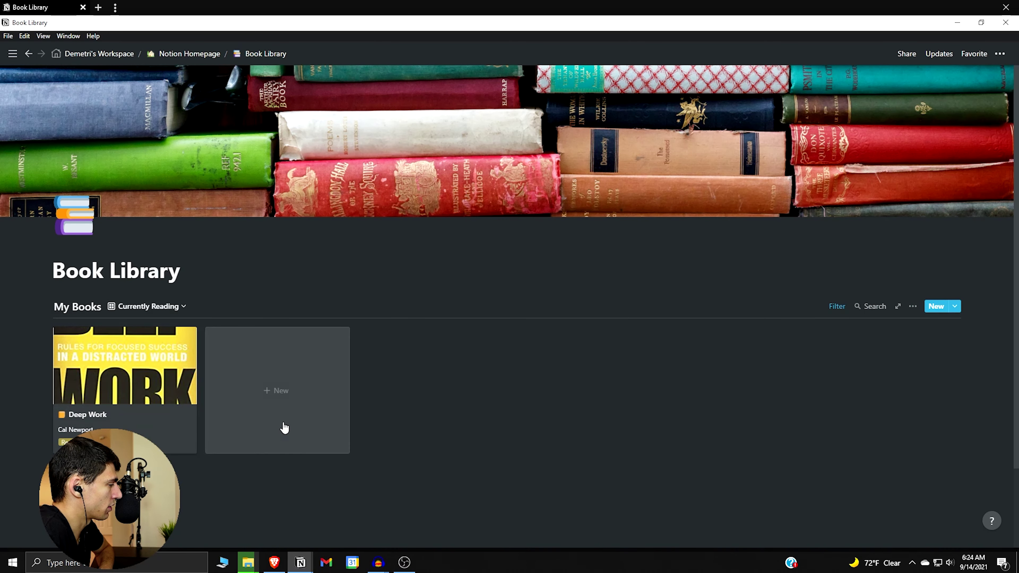
{"action": "left_click", "coordinate": [913, 306]}
{"action": "left_click", "coordinate": [305, 63]}
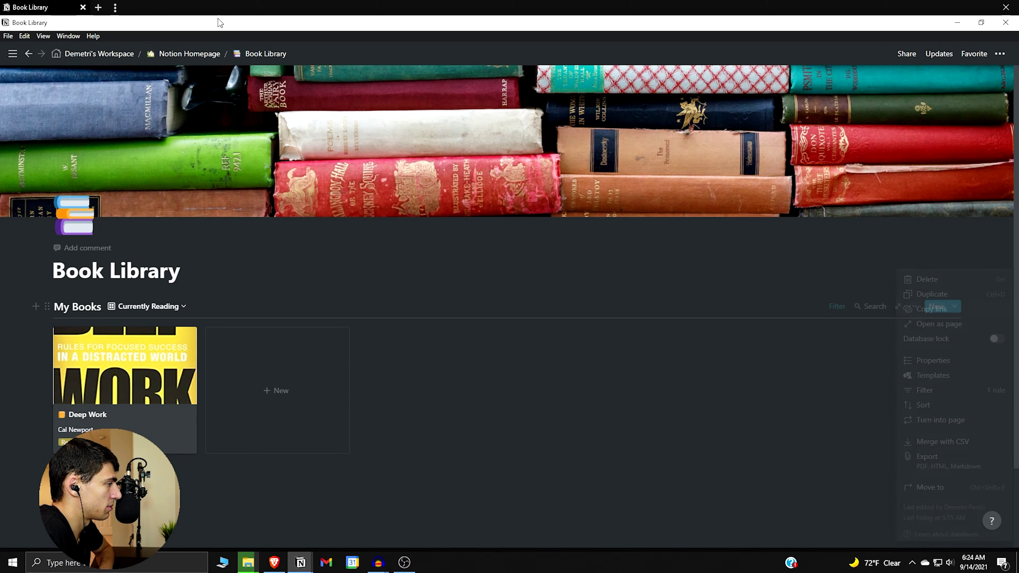
Return to the Daily Planner and paste the copied link into the second column as a linked database
{"action": "left_click", "coordinate": [187, 53]}
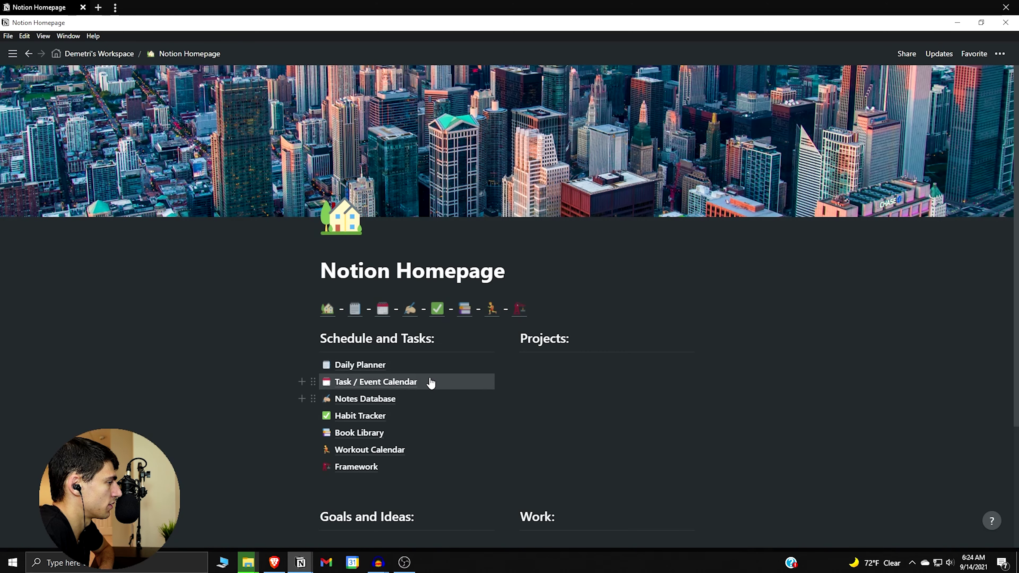
{"action": "left_click", "coordinate": [355, 310]}
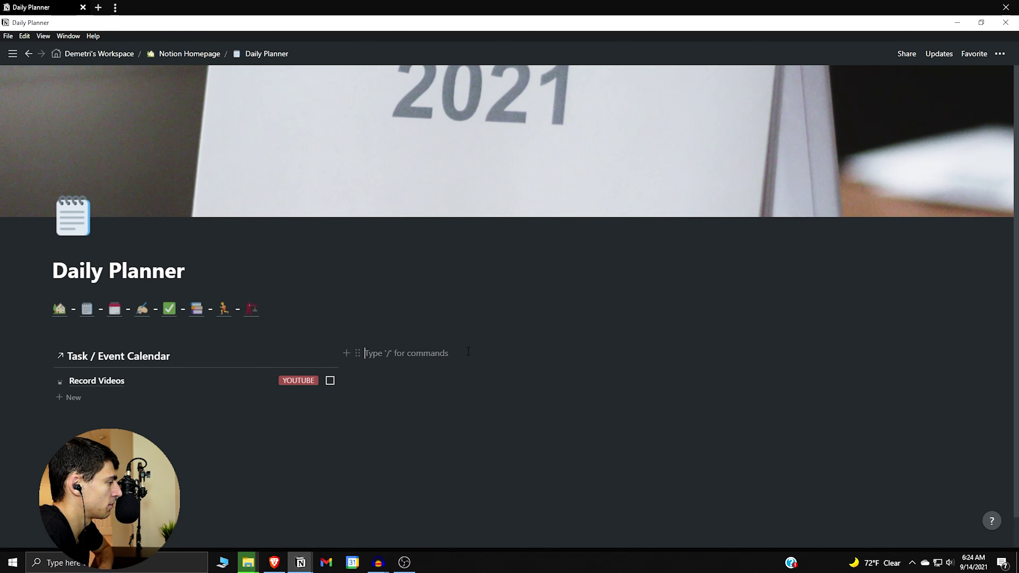
{"action": "key", "text": "ctrl+v"}
{"action": "left_click", "coordinate": [550, 398]}
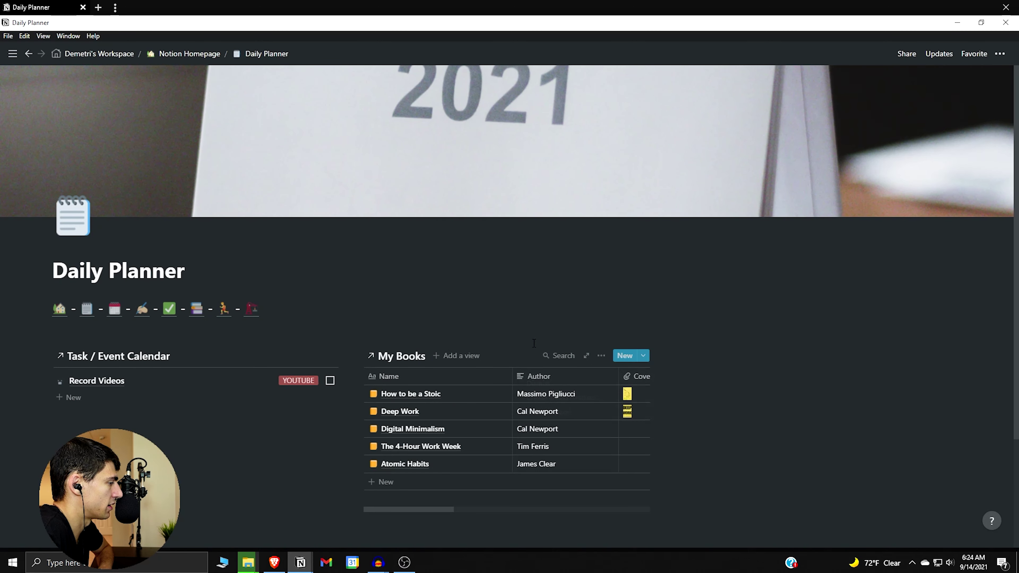
Add a Gallery view to the linked My Books database
{"action": "left_click", "coordinate": [601, 355]}
{"action": "left_click", "coordinate": [462, 344]}
{"action": "left_click", "coordinate": [456, 356]}
{"action": "left_click", "coordinate": [455, 286]}
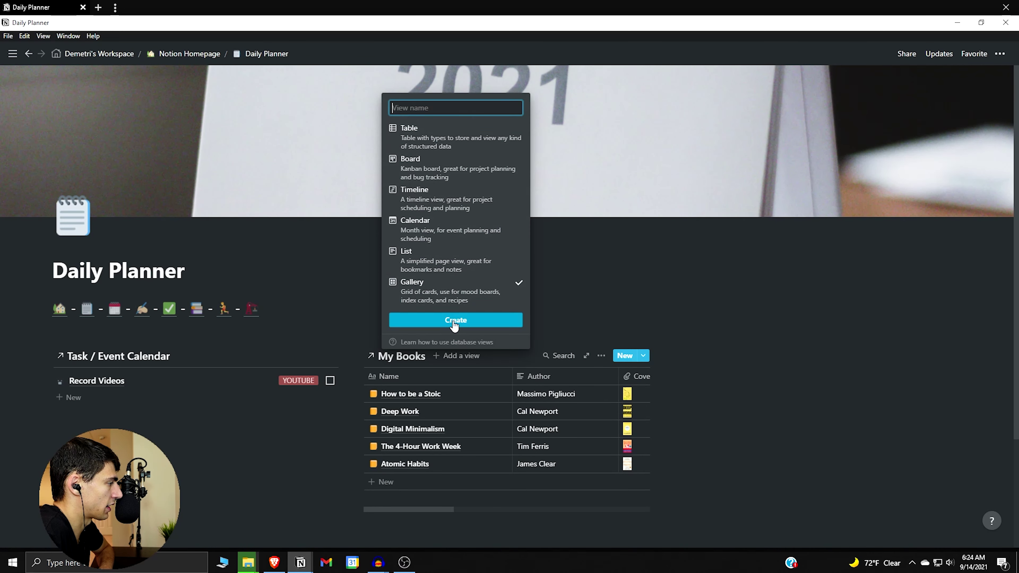
{"action": "key", "text": "Return"}
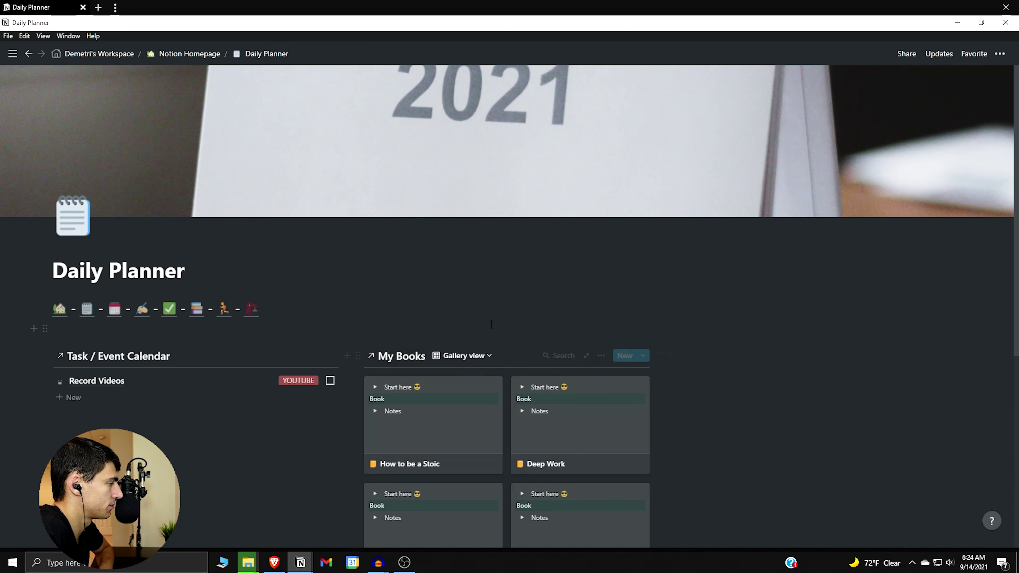
Delete the Table view from the linked My Books database
{"action": "left_click", "coordinate": [445, 356]}
{"action": "left_click", "coordinate": [542, 395]}
{"action": "left_click", "coordinate": [537, 376]}
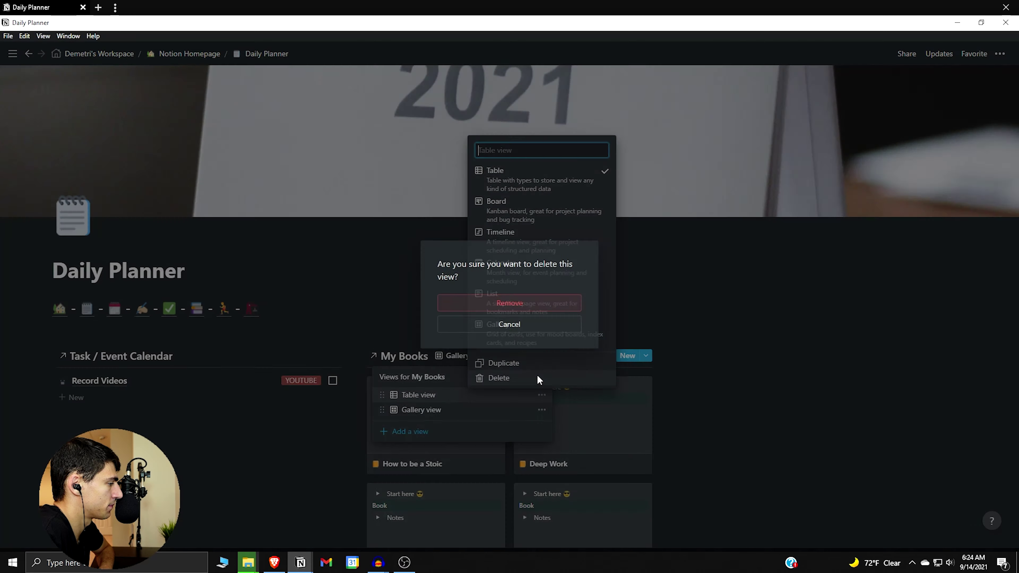
{"action": "left_click", "coordinate": [496, 305]}
Set the card preview of the My Books gallery to Cover
{"action": "left_click", "coordinate": [602, 356]}
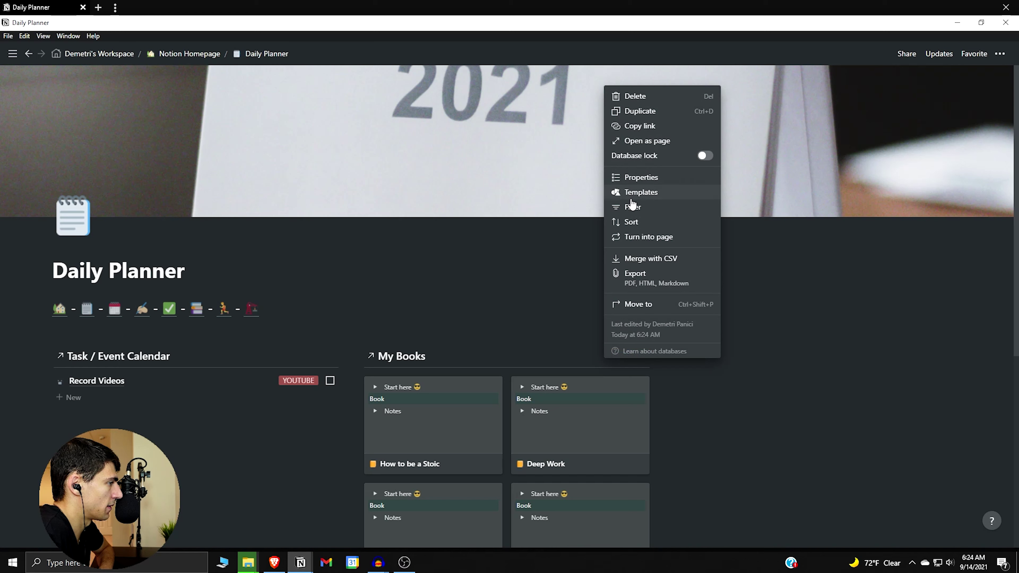
{"action": "left_click", "coordinate": [636, 179]}
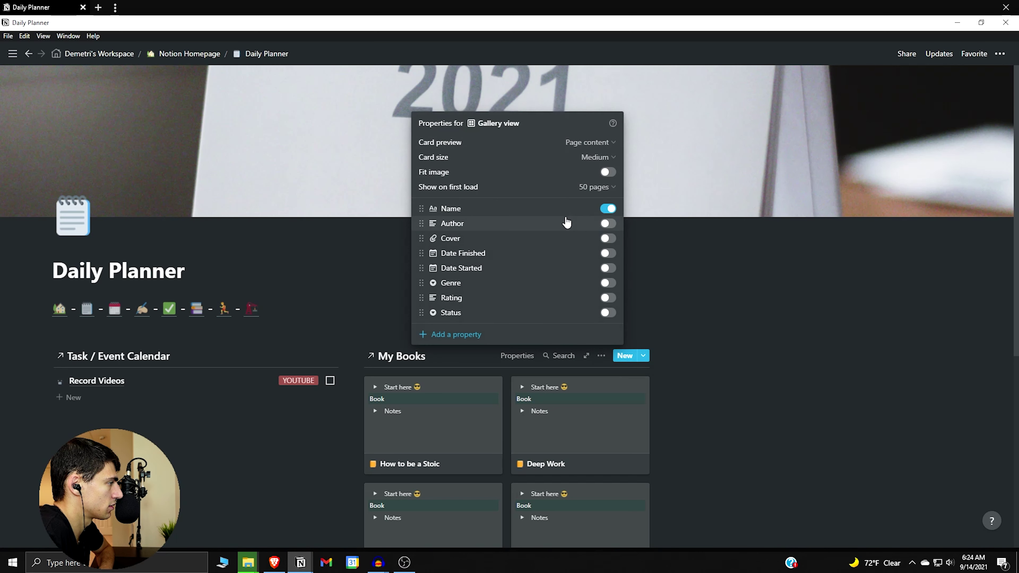
{"action": "left_click", "coordinate": [595, 143]}
{"action": "left_click", "coordinate": [569, 211]}
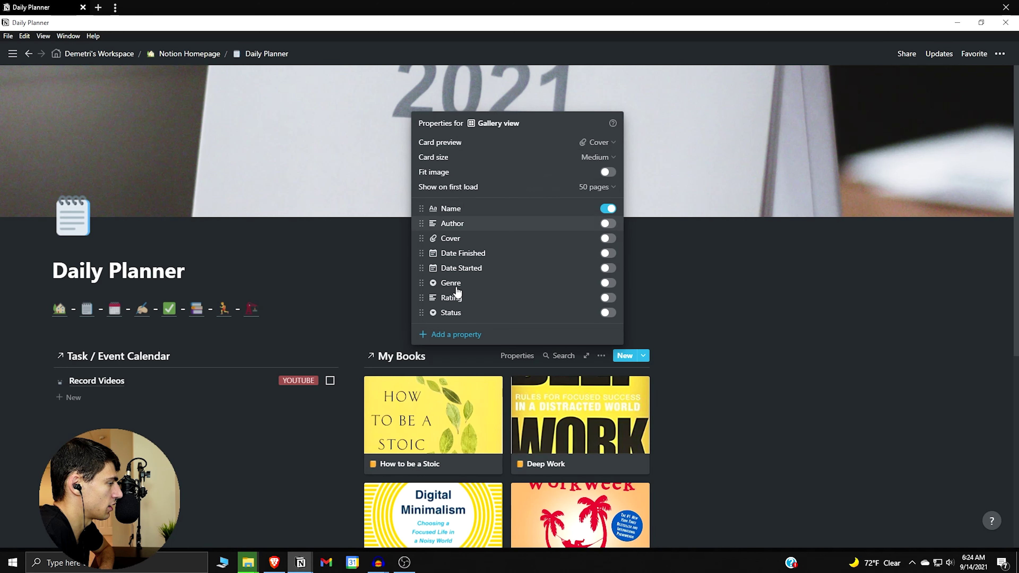
{"action": "left_click", "coordinate": [324, 304]}
Filter the My Books gallery to show only books where Status is Reading
{"action": "left_click", "coordinate": [601, 356]}
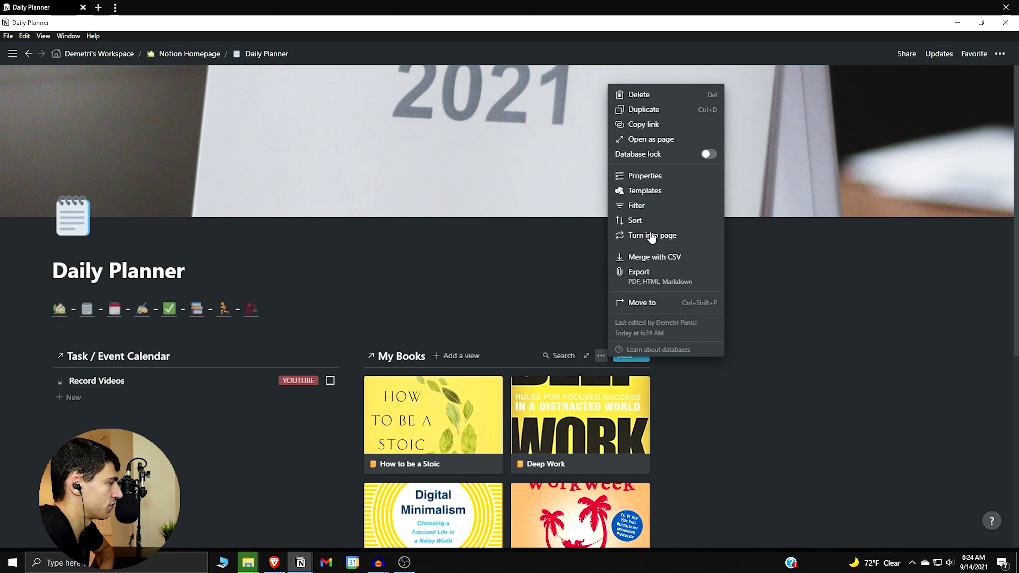
{"action": "left_click", "coordinate": [636, 205]}
{"action": "left_click", "coordinate": [448, 455]}
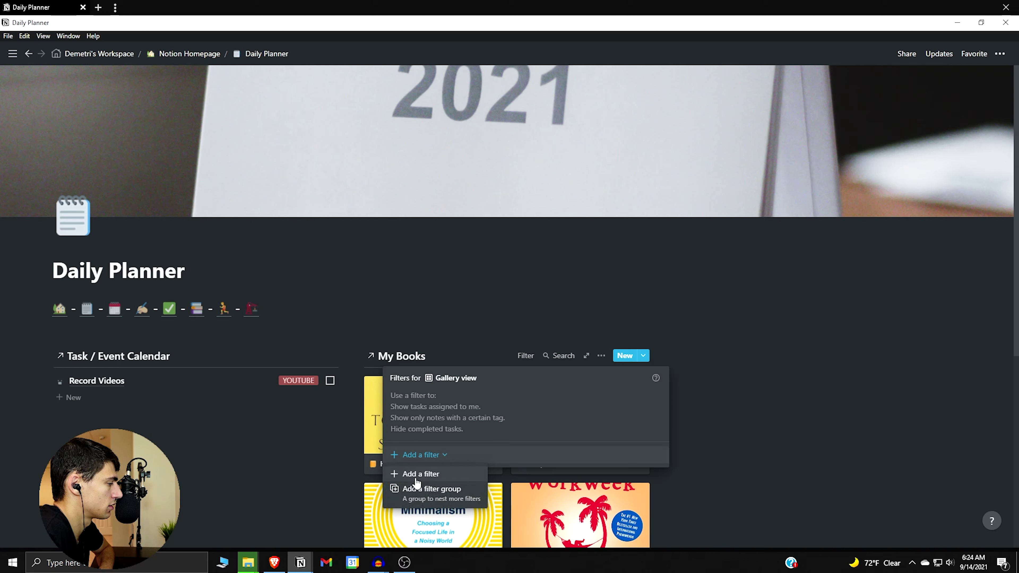
{"action": "left_click", "coordinate": [413, 474]}
{"action": "left_click", "coordinate": [457, 399]}
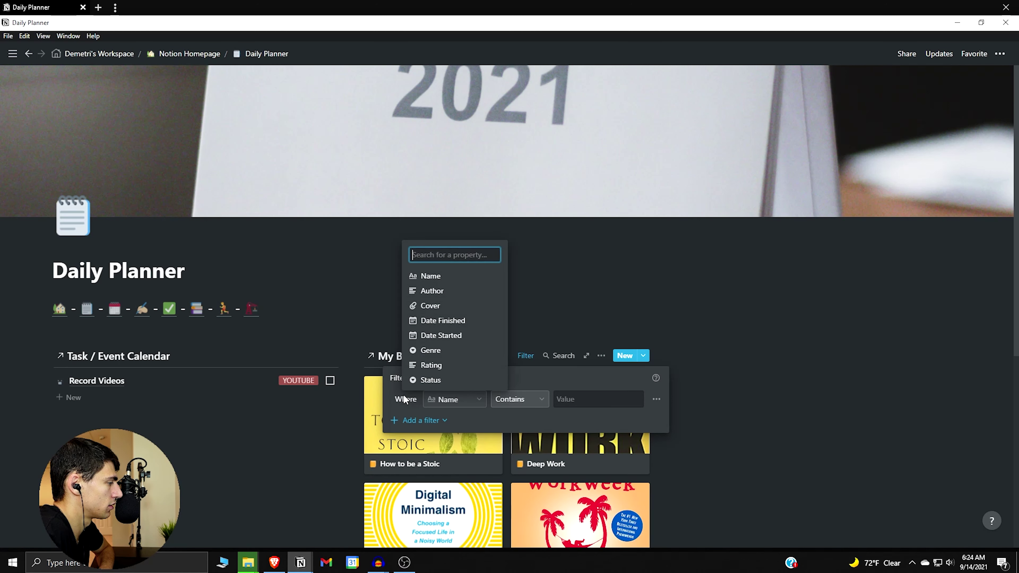
{"action": "left_click", "coordinate": [430, 379]}
{"action": "left_click", "coordinate": [521, 399]}
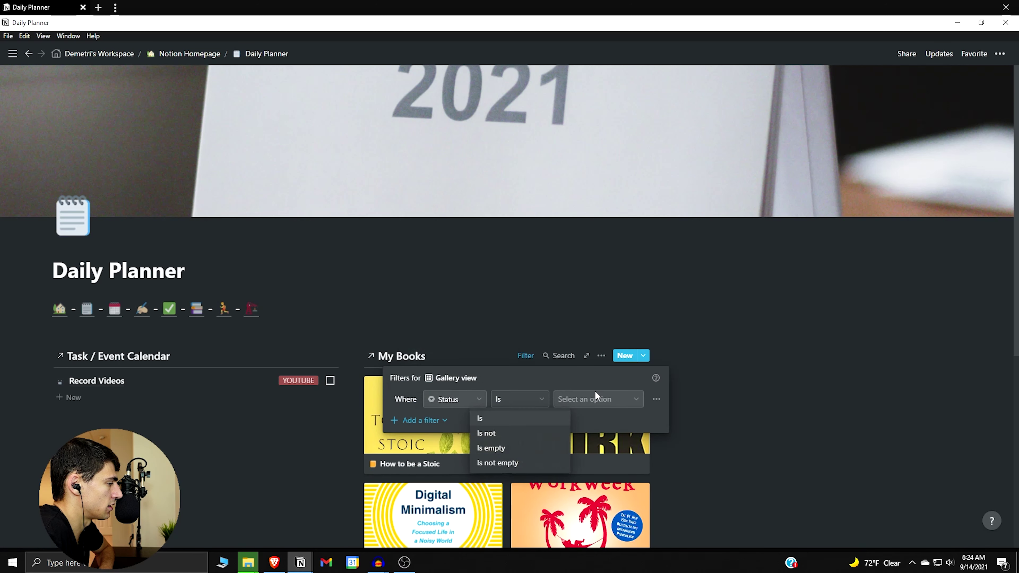
{"action": "left_click", "coordinate": [596, 400]}
{"action": "left_click", "coordinate": [602, 476]}
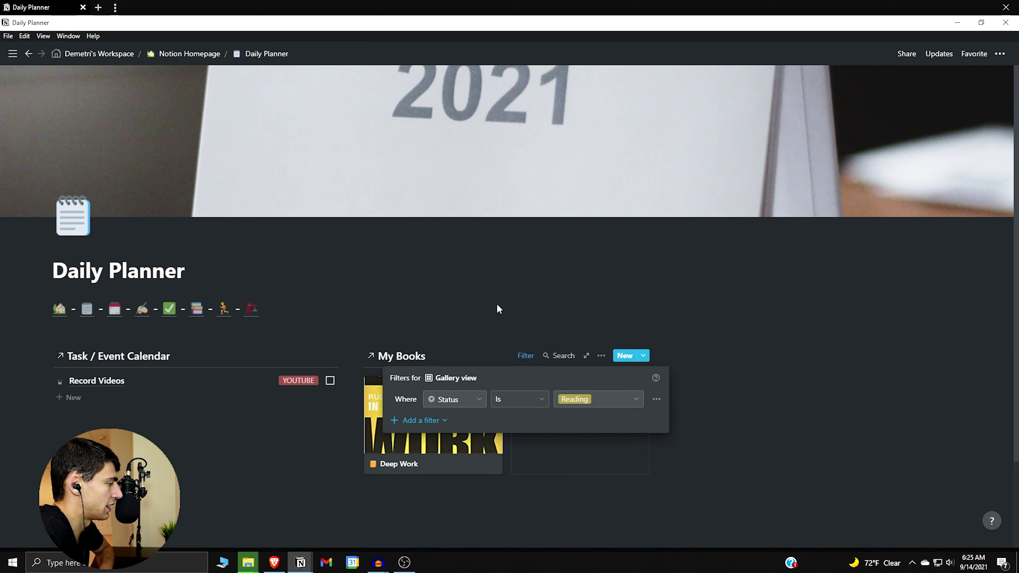
{"action": "key", "text": "Escape"}
Open the Deep Work card to review its properties and notes, and close it again
{"action": "left_click_drag", "start_coordinate": [658, 387], "coordinate": [625, 402]}
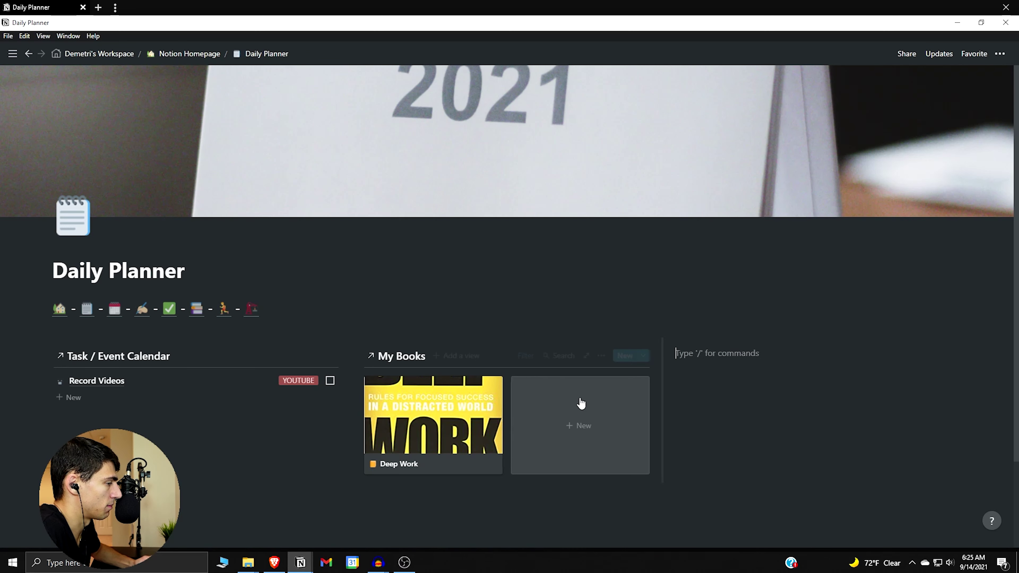
{"action": "left_click", "coordinate": [477, 449]}
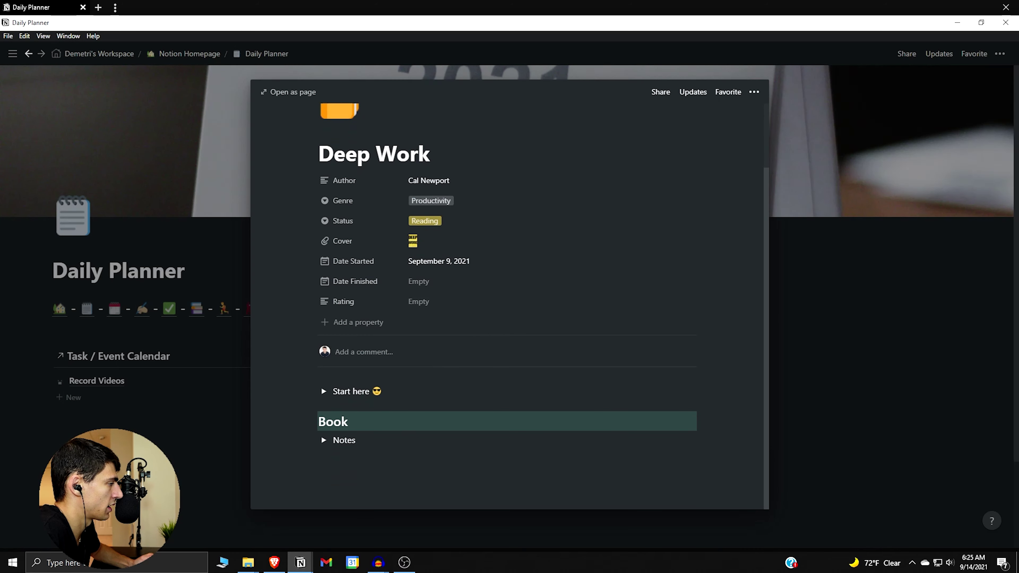
{"action": "key", "text": "Escape"}
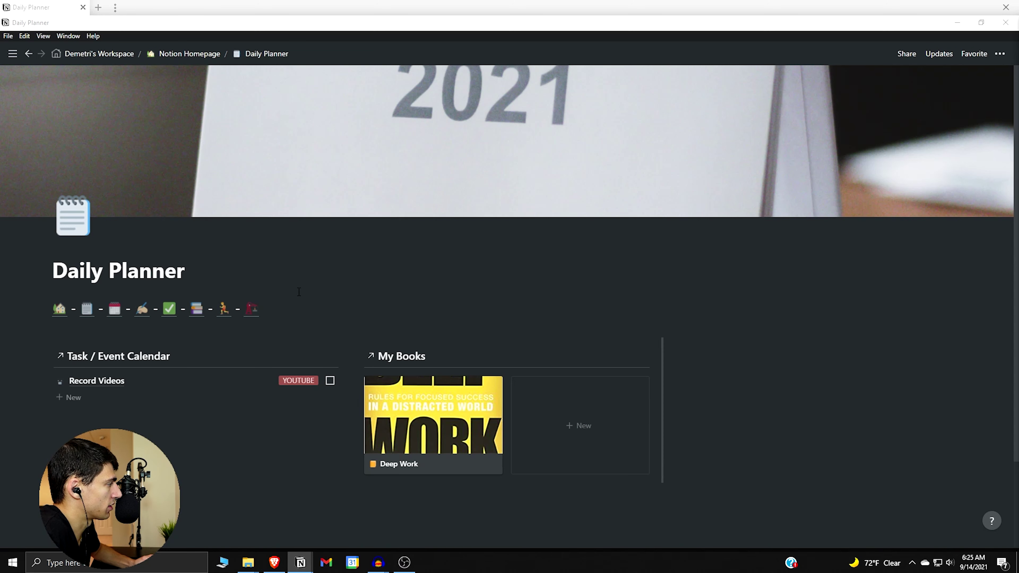
Open the Workout Calendar page from the navigation row and copy the link of its calendar database
{"action": "scroll", "coordinate": [299, 292], "scroll_direction": "down", "scroll_amount": 1}
{"action": "right_click", "coordinate": [221, 257]}
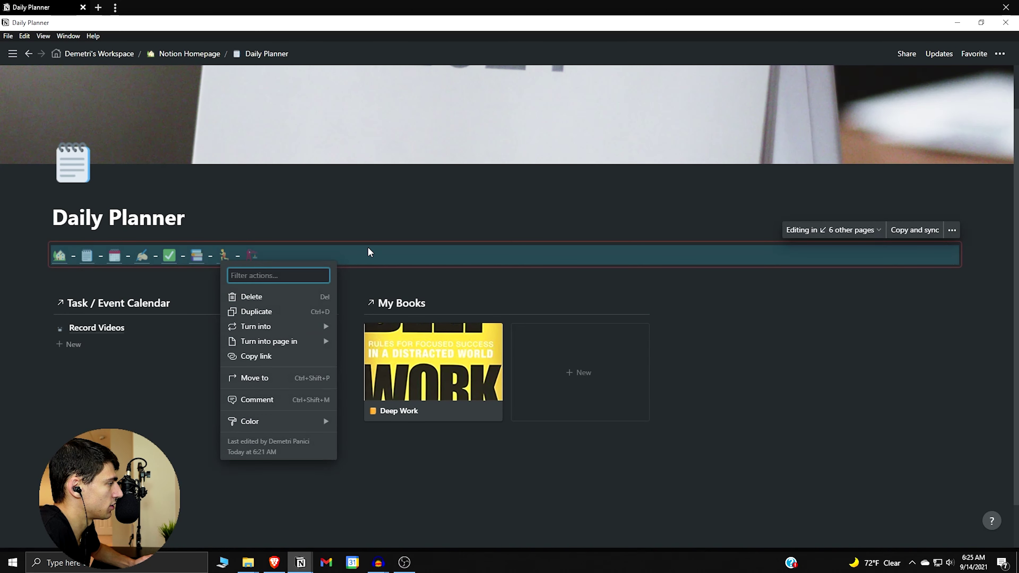
{"action": "left_click", "coordinate": [368, 248]}
{"action": "left_click", "coordinate": [224, 255]}
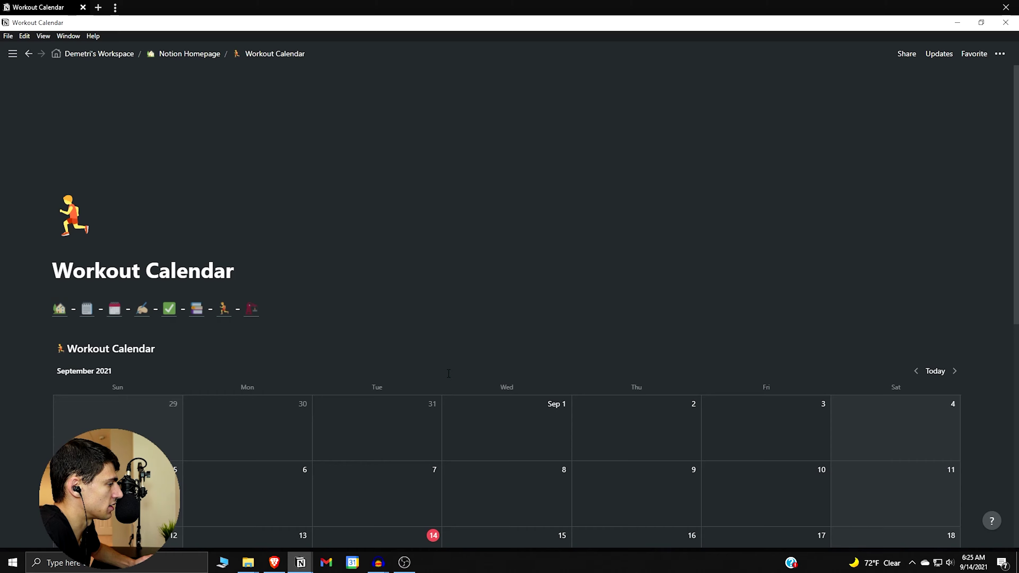
{"action": "scroll", "coordinate": [455, 383], "scroll_direction": "down", "scroll_amount": 3}
{"action": "left_click_drag", "start_coordinate": [492, 316], "coordinate": [398, 430]}
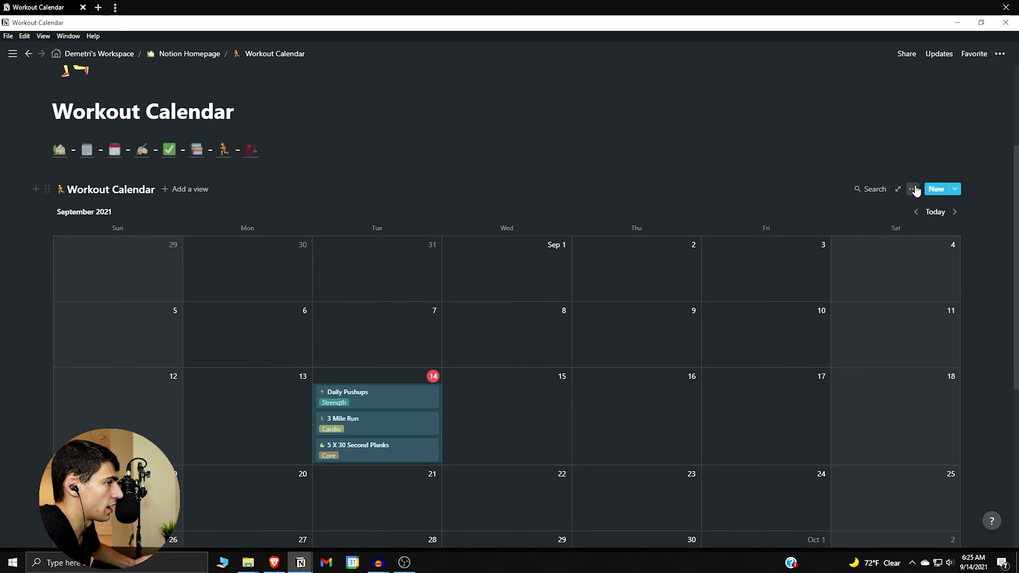
{"action": "left_click", "coordinate": [914, 189]}
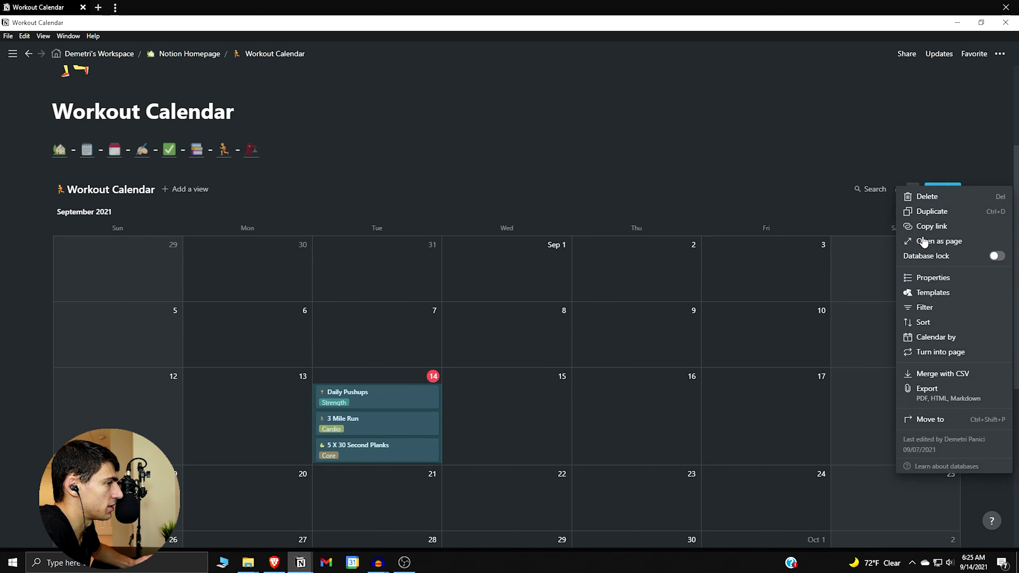
{"action": "left_click", "coordinate": [938, 227]}
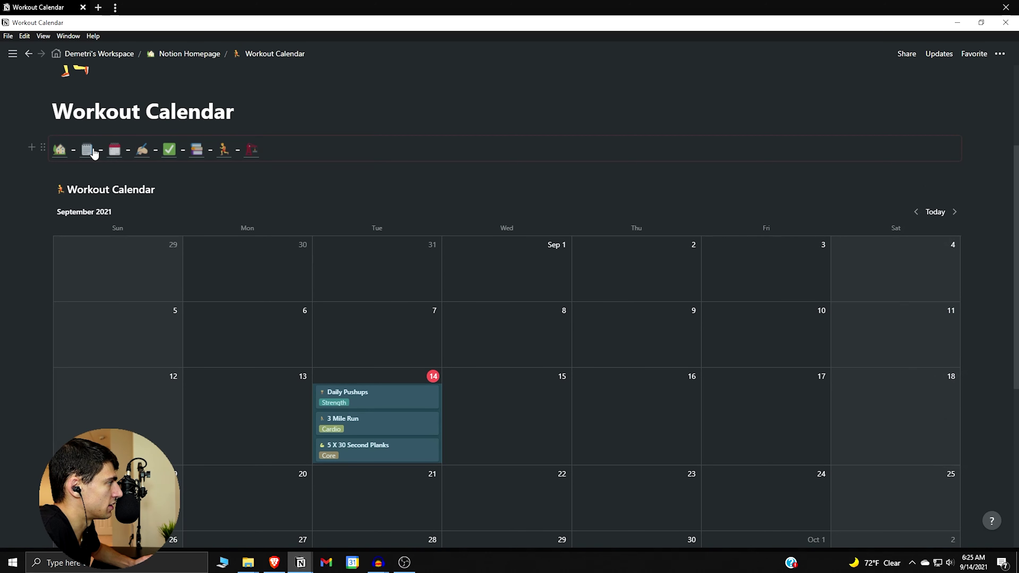
Return to the Daily Planner and paste the copied link below the columns as a linked database
{"action": "left_click", "coordinate": [87, 150]}
{"action": "scroll", "coordinate": [353, 381], "scroll_direction": "down", "scroll_amount": 2}
{"action": "left_click", "coordinate": [255, 436]}
{"action": "key", "text": "ctrl+v"}
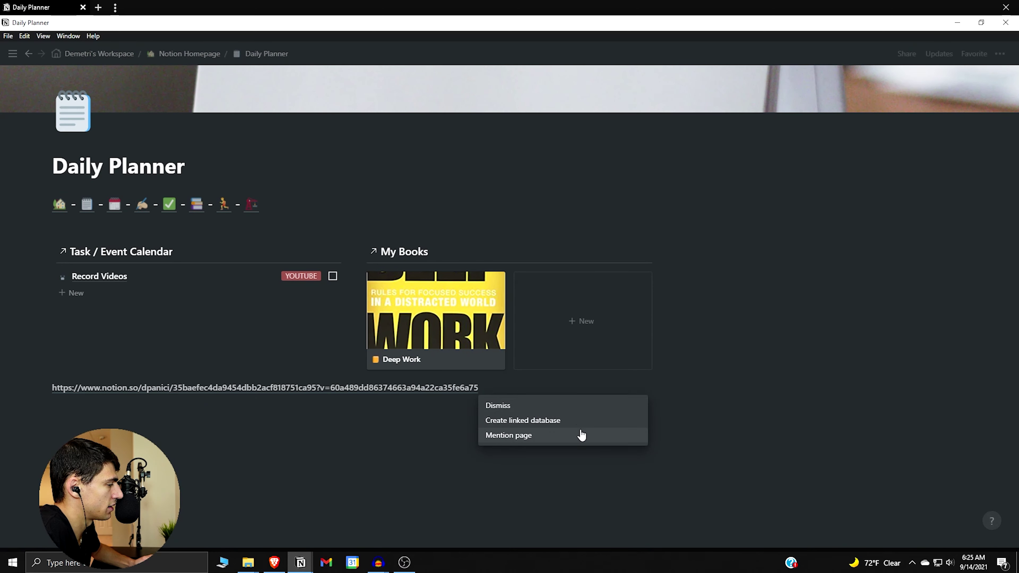
{"action": "left_click", "coordinate": [576, 422]}
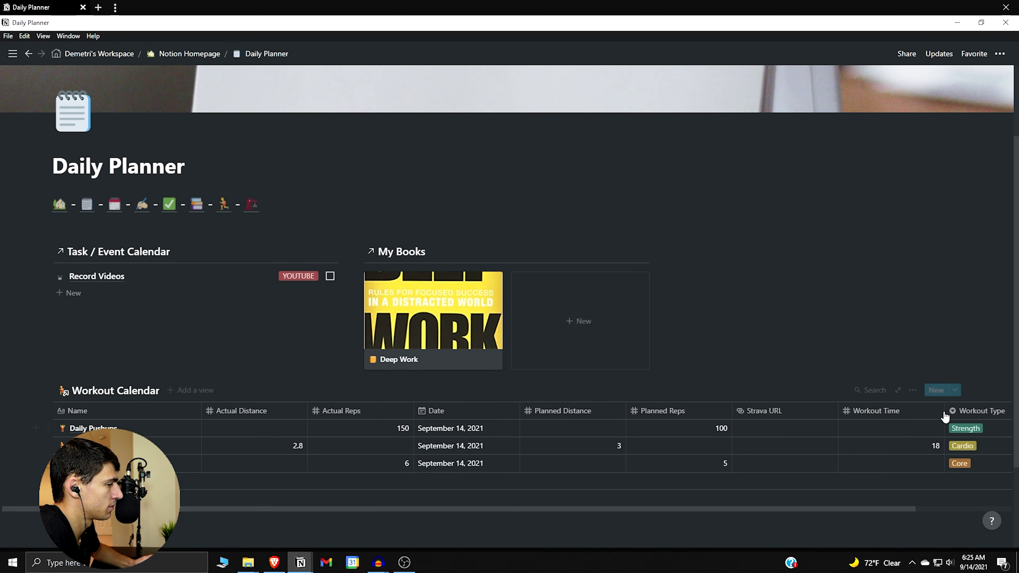
Add a List view to the linked Workout Calendar database
{"action": "scroll", "coordinate": [163, 393], "scroll_direction": "down", "scroll_amount": 1}
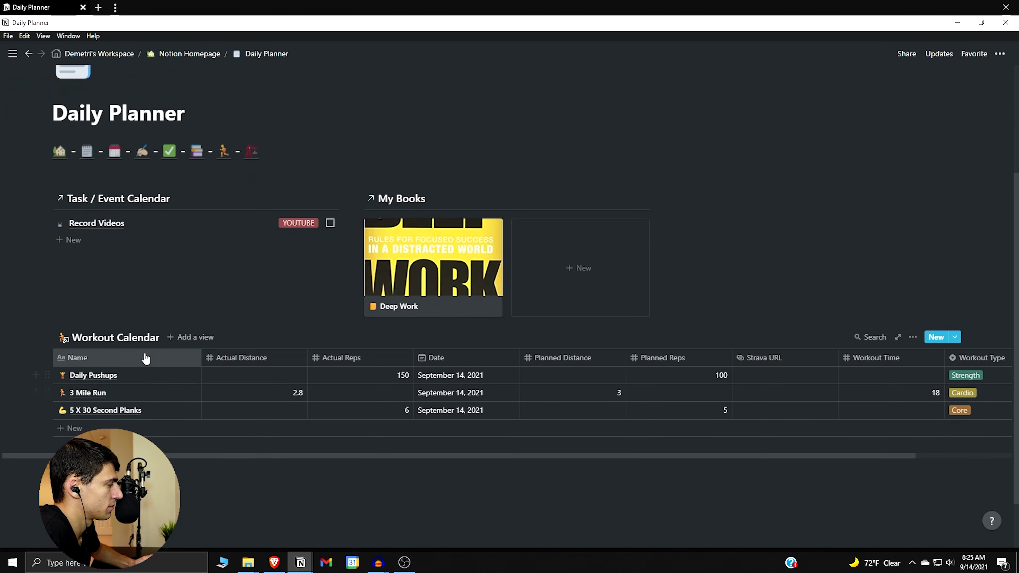
{"action": "left_click", "coordinate": [202, 338]}
{"action": "left_click", "coordinate": [178, 251]}
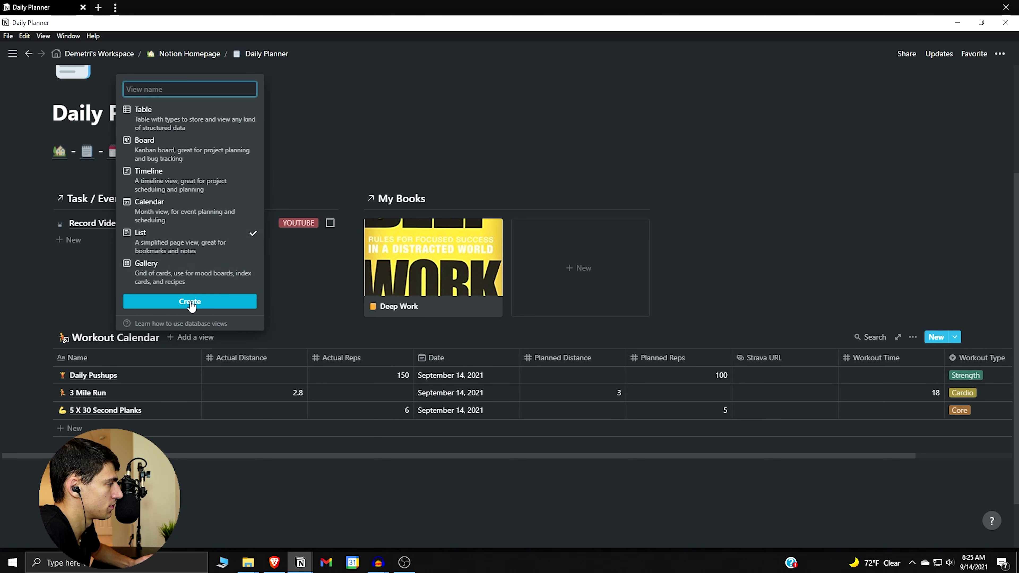
{"action": "left_click", "coordinate": [189, 301]}
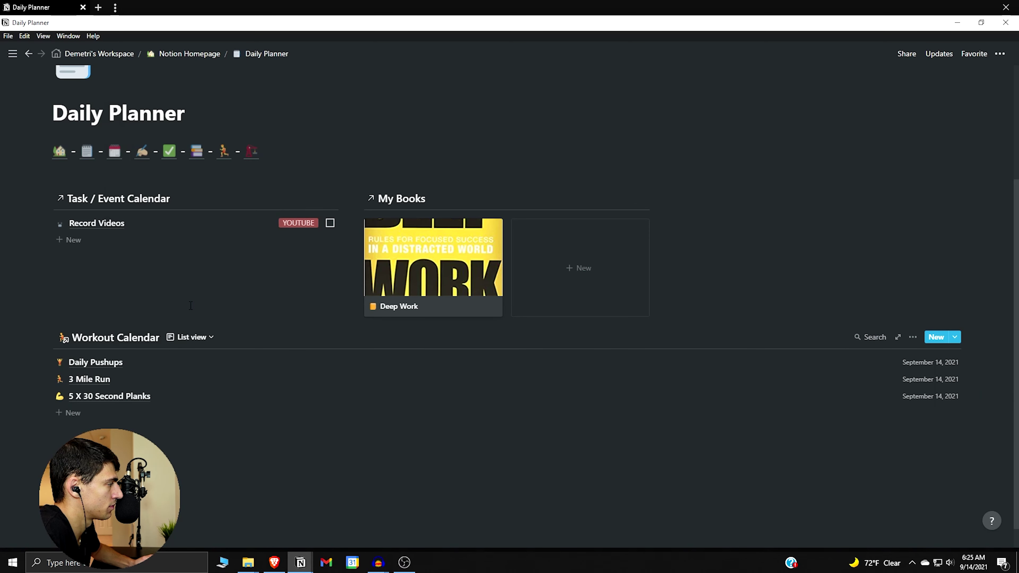
Filter the Workout Calendar list view to entries whose Date is Today
{"action": "left_click", "coordinate": [915, 338]}
{"action": "left_click", "coordinate": [929, 390]}
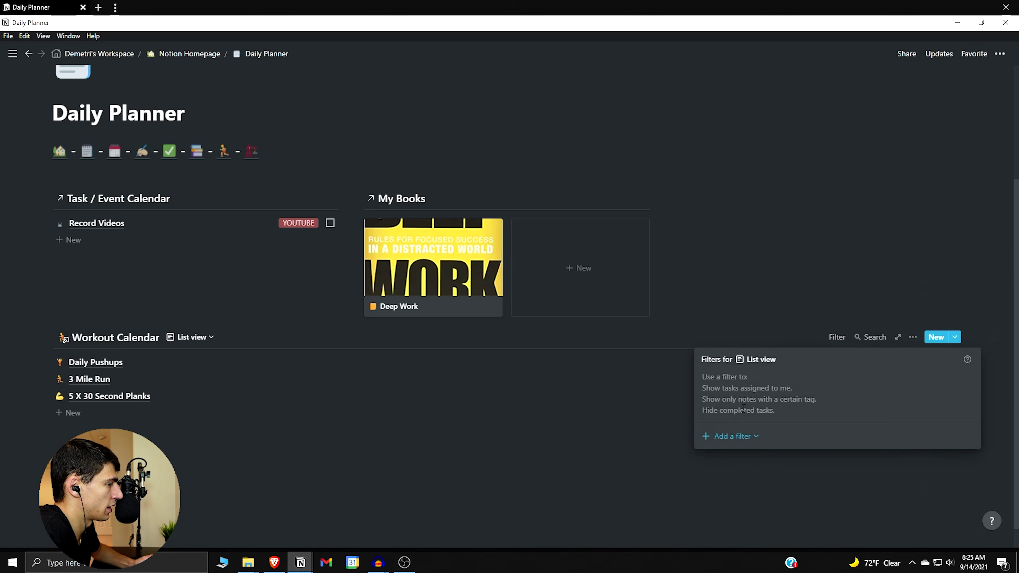
{"action": "left_click", "coordinate": [733, 437]}
{"action": "left_click", "coordinate": [735, 455]}
{"action": "left_click", "coordinate": [782, 379]}
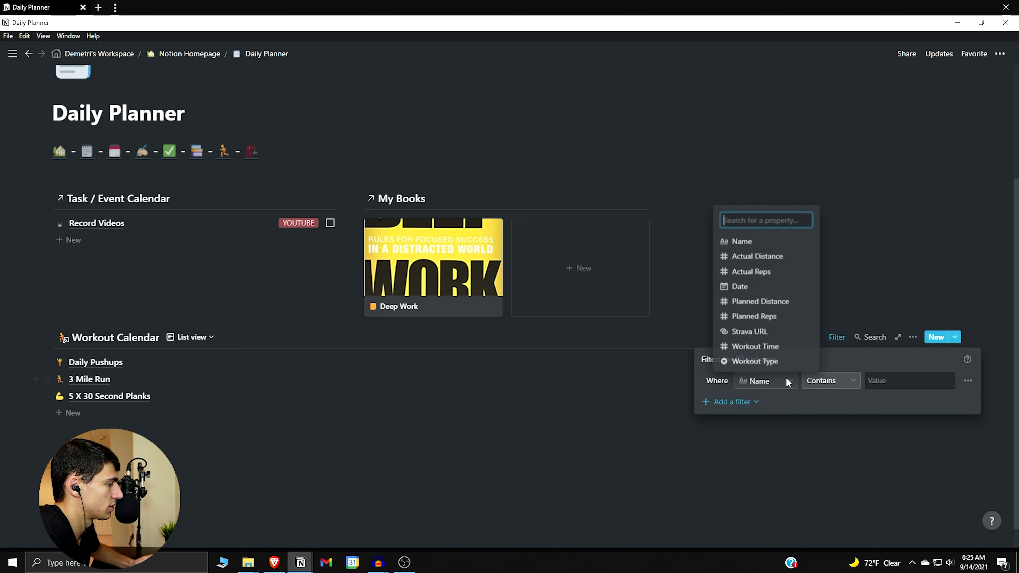
{"action": "left_click", "coordinate": [742, 287]}
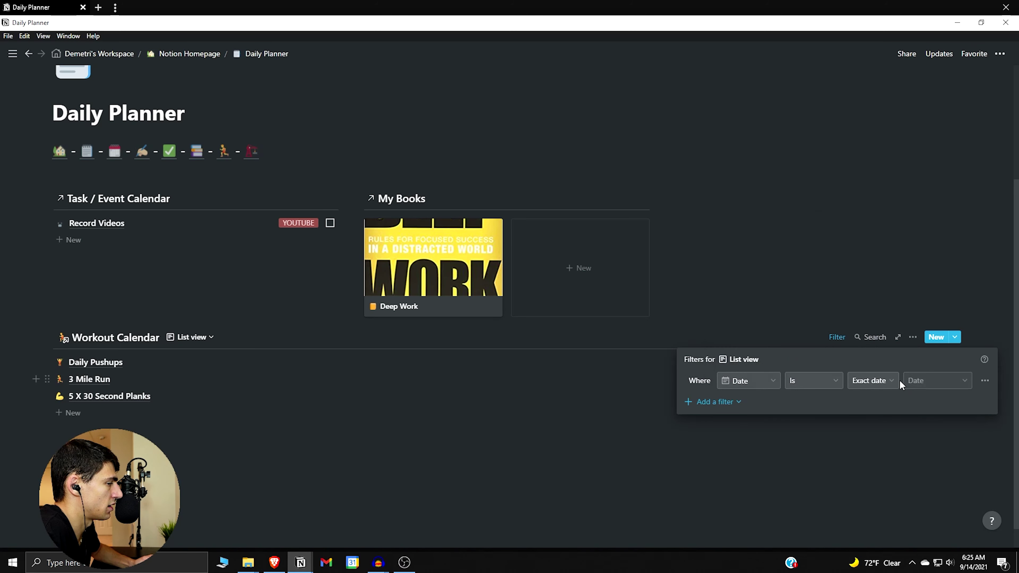
{"action": "left_click", "coordinate": [890, 381]}
{"action": "left_click", "coordinate": [864, 401]}
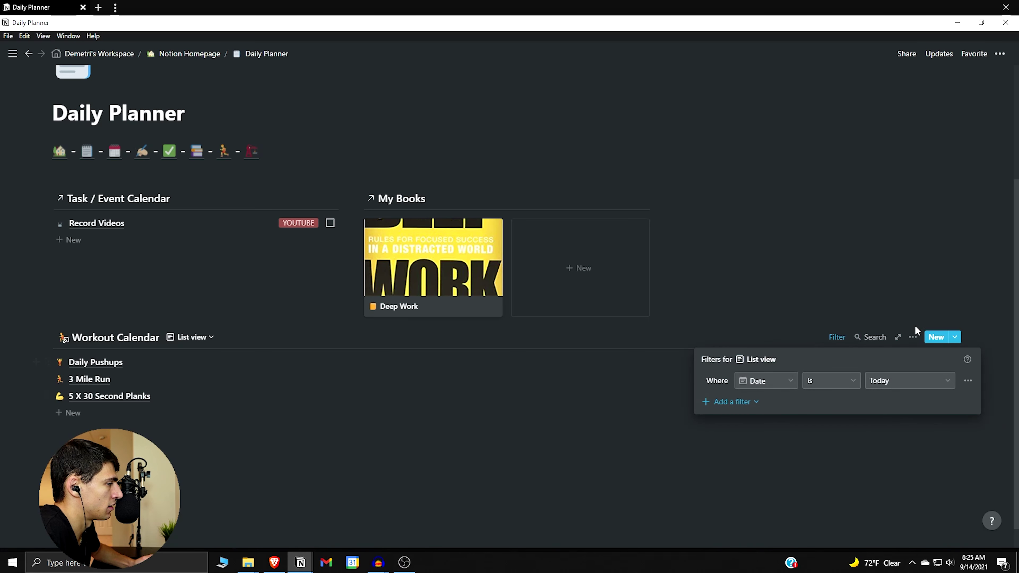
{"action": "left_click", "coordinate": [913, 339]}
Show Actual Distance, Actual Reps, Planned Distance, Planned Reps and Workout Type in the Workout Calendar list view
{"action": "left_click", "coordinate": [913, 337]}
{"action": "left_click", "coordinate": [911, 362]}
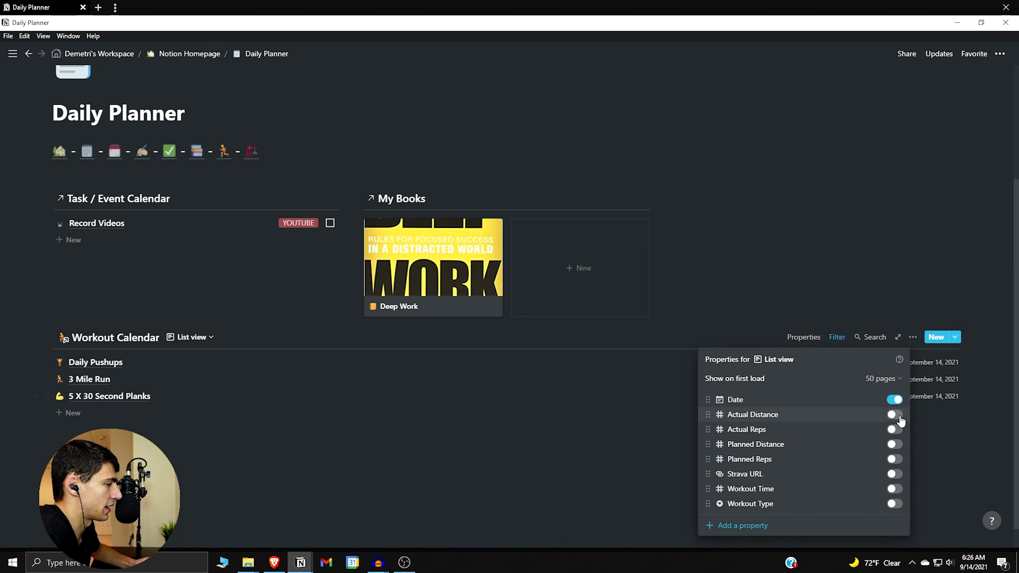
{"action": "left_click", "coordinate": [895, 444]}
{"action": "left_click", "coordinate": [894, 458]}
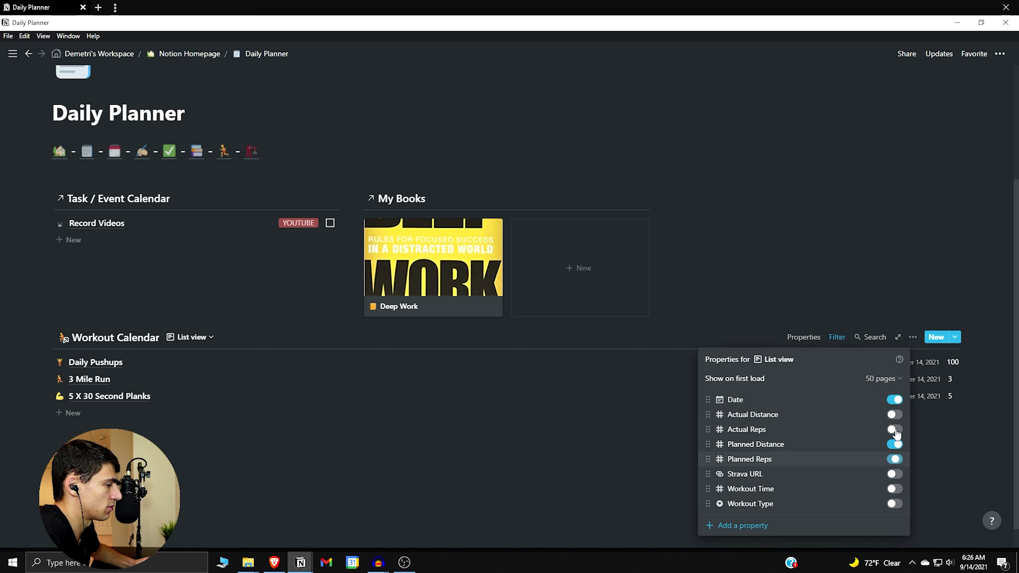
{"action": "left_click", "coordinate": [894, 414]}
{"action": "left_click", "coordinate": [894, 429]}
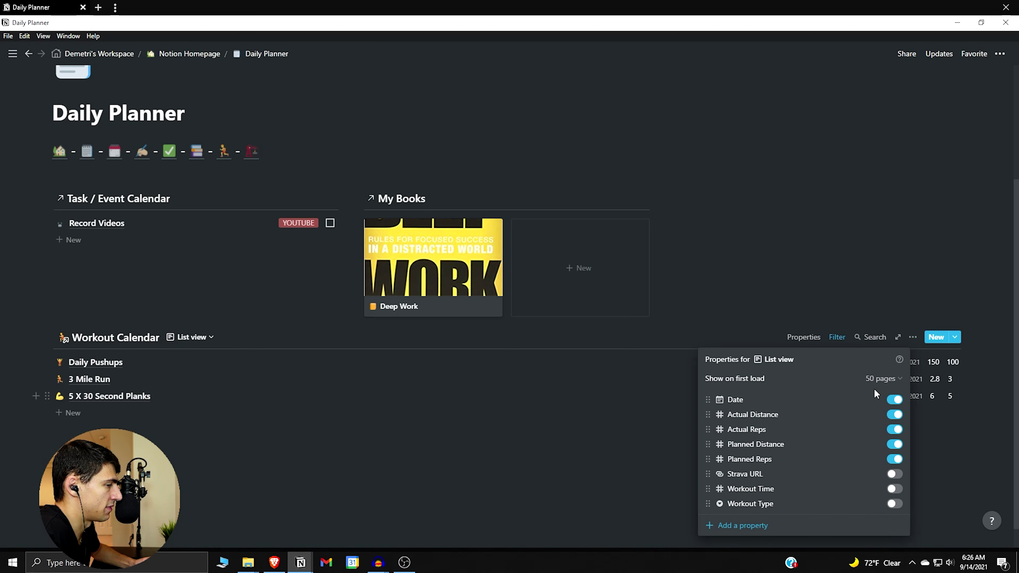
{"action": "left_click", "coordinate": [900, 506]}
{"action": "left_click", "coordinate": [568, 437]}
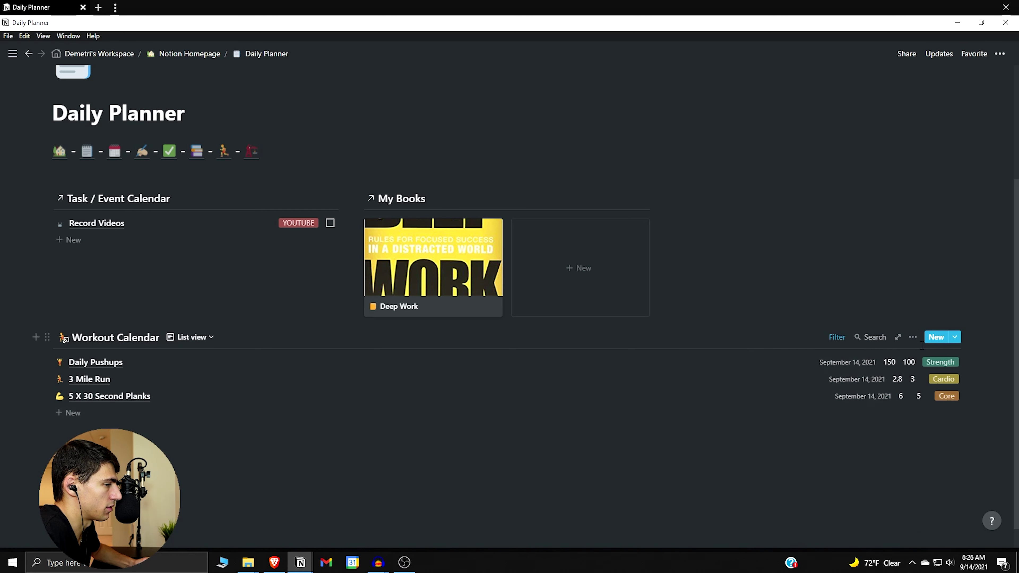
Try to arrange empty text blocks around the Workout Calendar database below the columns, and undo the unwanted moves
{"action": "left_click_drag", "start_coordinate": [47, 425], "coordinate": [608, 332]}
{"action": "left_click_drag", "start_coordinate": [527, 339], "coordinate": [114, 341]}
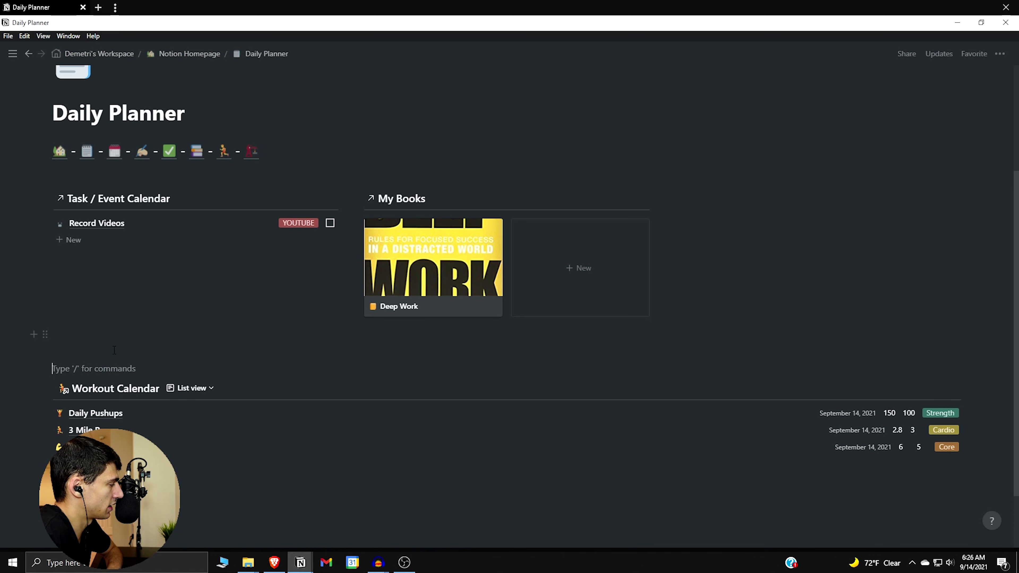
{"action": "left_click_drag", "start_coordinate": [46, 368], "coordinate": [963, 358]}
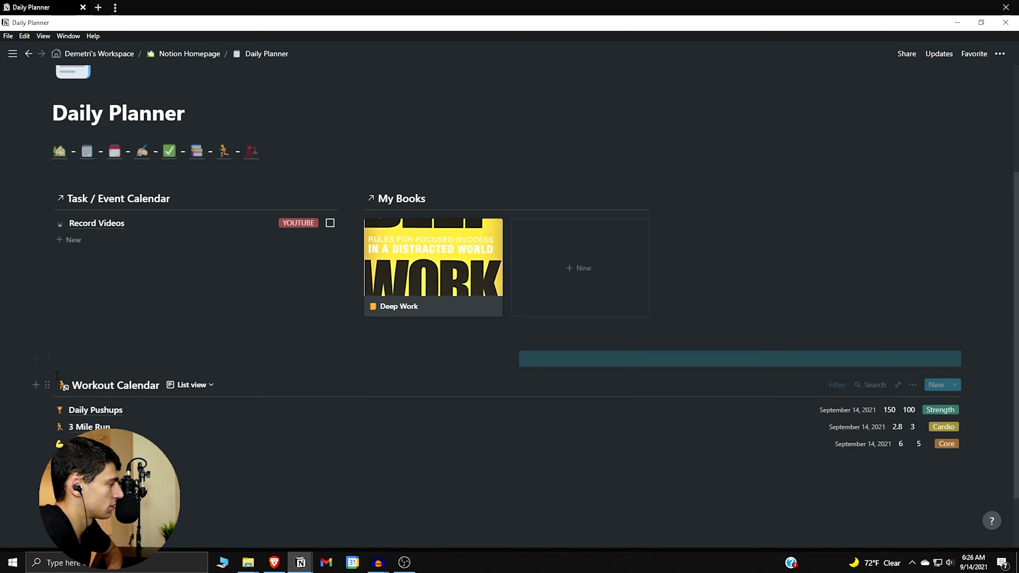
{"action": "key", "text": "ctrl+z"}
{"action": "left_click_drag", "start_coordinate": [47, 335], "coordinate": [469, 357]}
{"action": "key", "text": "ctrl+z"}
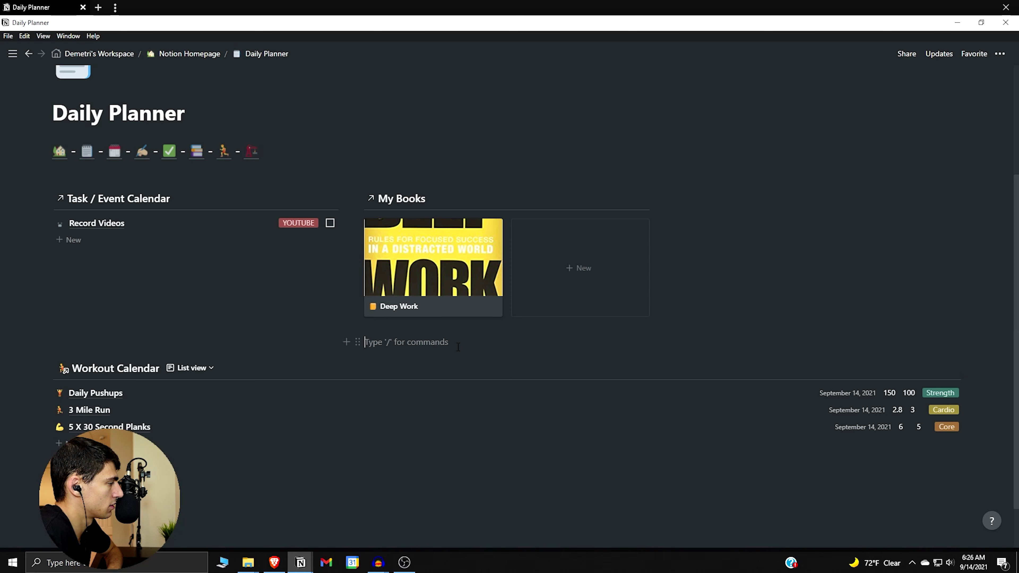
Place the Workout Calendar database and an empty block side by side in a new column row, and widen the database's column
{"action": "left_click_drag", "start_coordinate": [46, 366], "coordinate": [69, 344]}
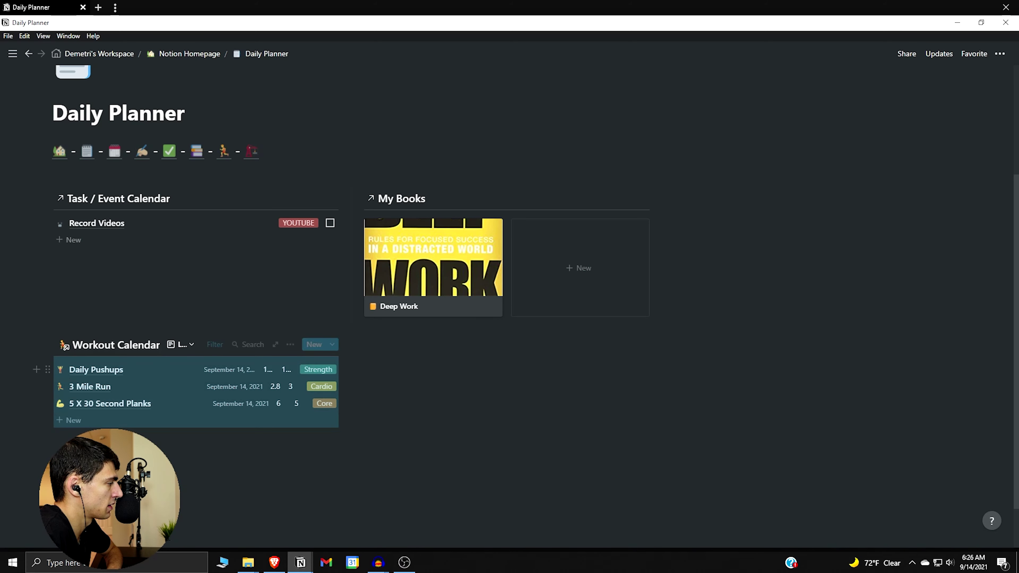
{"action": "left_click", "coordinate": [182, 503]}
{"action": "left_click_drag", "start_coordinate": [46, 438], "coordinate": [374, 329]}
{"action": "left_click", "coordinate": [373, 329]}
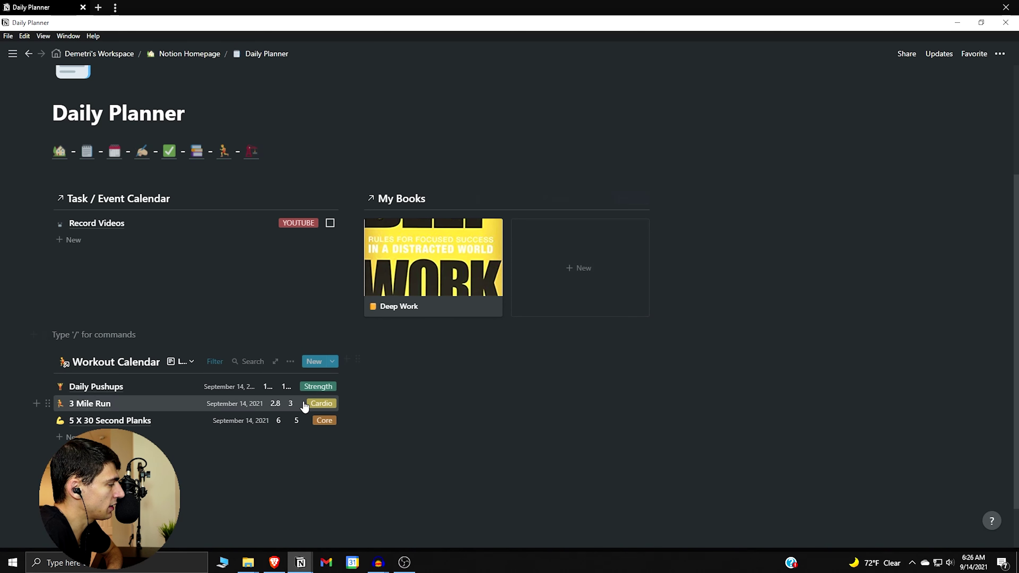
{"action": "left_click_drag", "start_coordinate": [351, 390], "coordinate": [386, 391]}
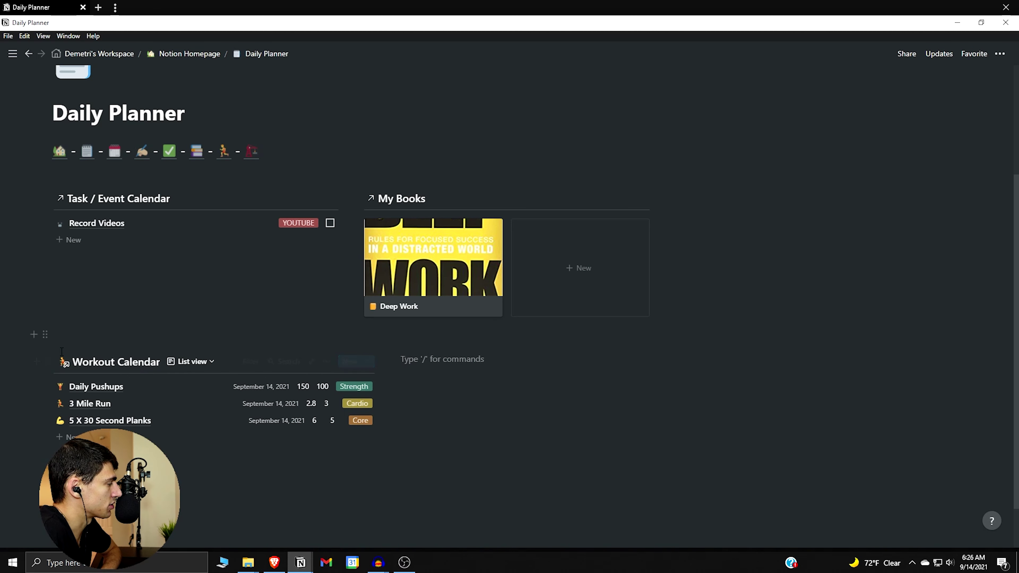
Move the Workout Calendar database into a third column, leaving empty blocks in the two columns before it
{"action": "left_click_drag", "start_coordinate": [47, 361], "coordinate": [845, 368]}
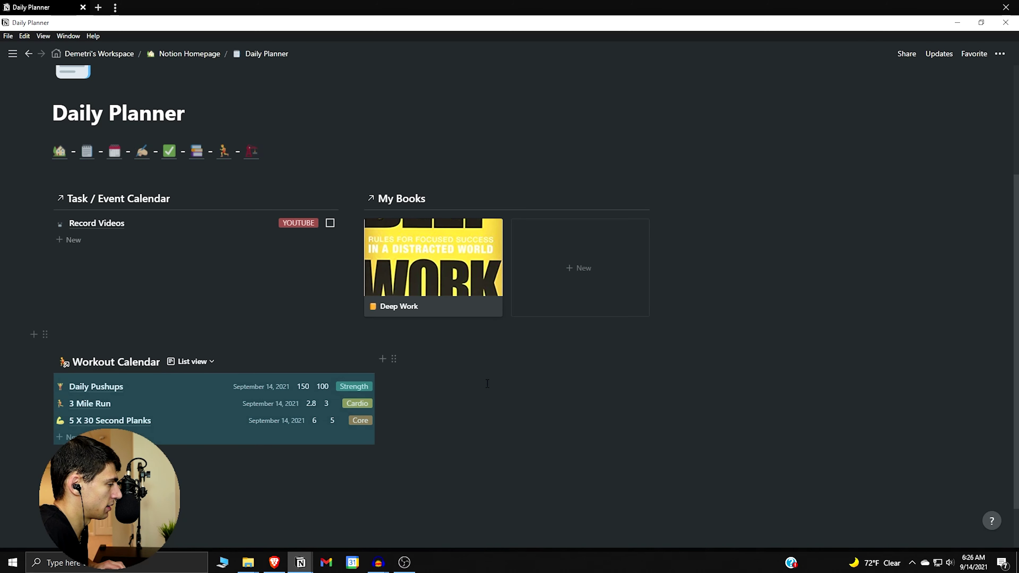
{"action": "key", "text": "Escape"}
{"action": "left_click", "coordinate": [230, 340]}
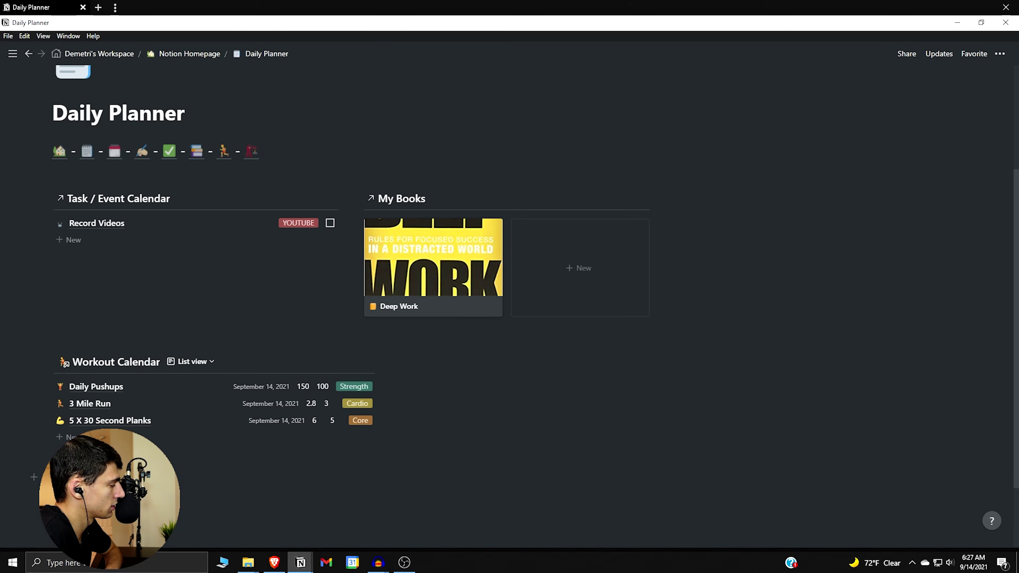
{"action": "left_click_drag", "start_coordinate": [40, 477], "coordinate": [44, 454]}
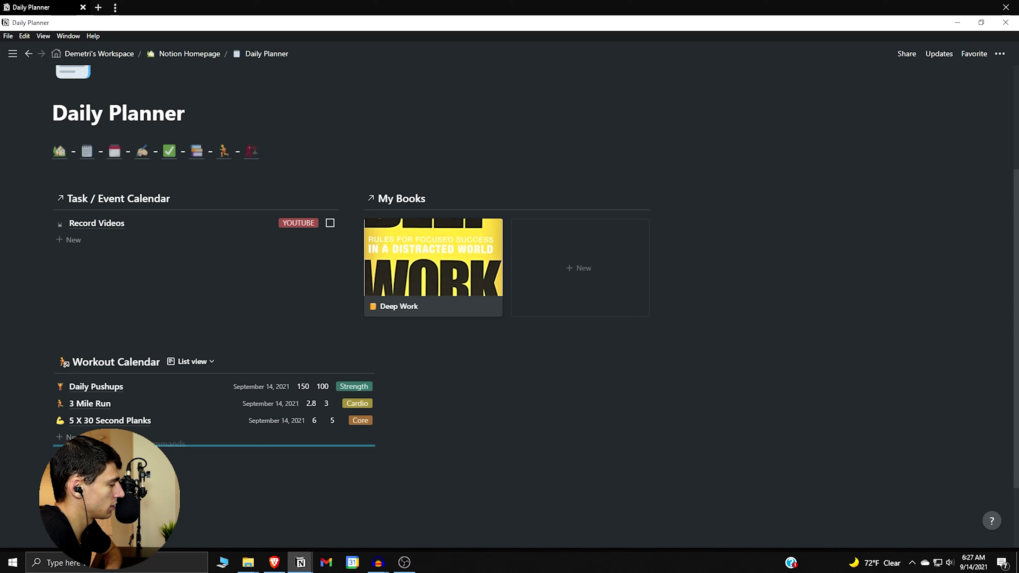
{"action": "left_click_drag", "start_coordinate": [45, 361], "coordinate": [925, 414]}
{"action": "left_click", "coordinate": [206, 393]}
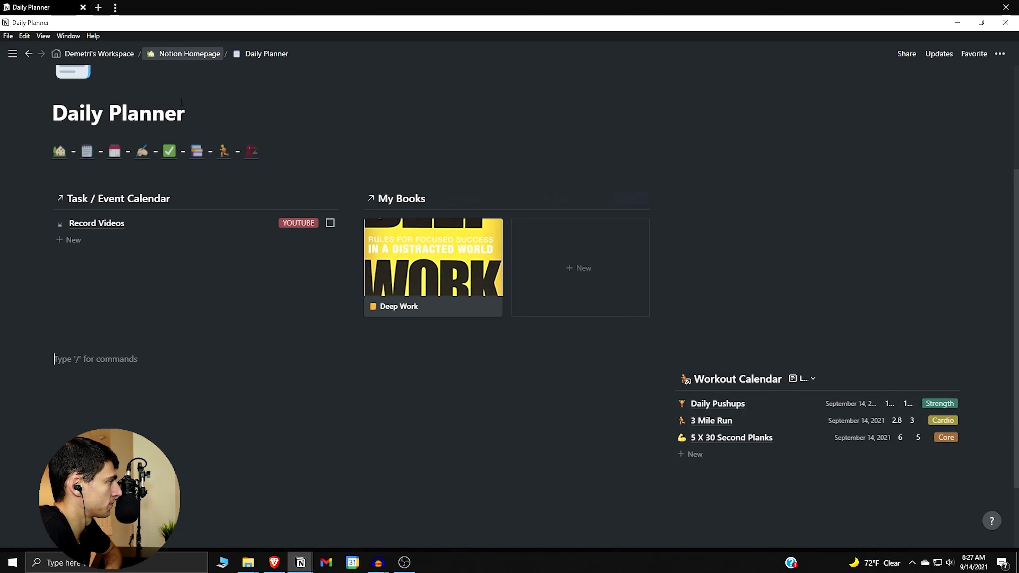
Open the Notes Database page from the navigation row and copy the link of its notes database
{"action": "left_click", "coordinate": [143, 152]}
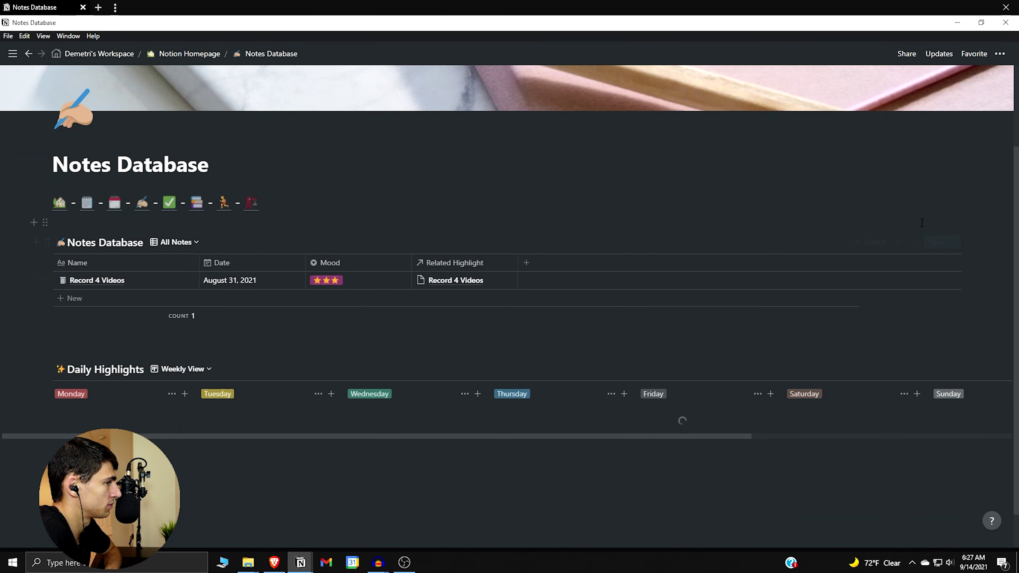
{"action": "left_click", "coordinate": [916, 243]}
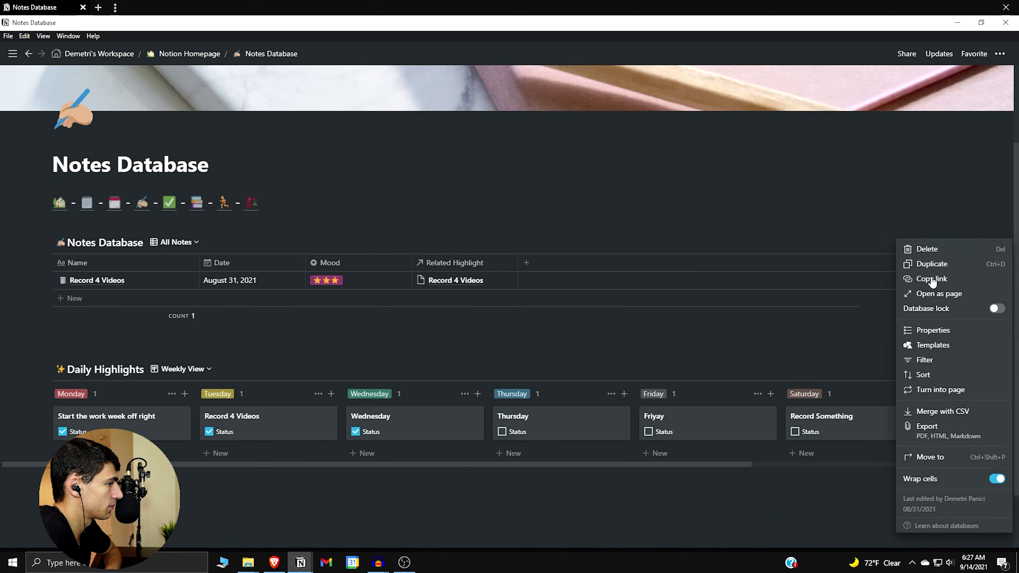
{"action": "key", "text": "Escape"}
{"action": "mouse_move", "coordinate": [42, 165]}
Return to the Daily Planner and paste the copied link into the middle empty block as a linked database
{"action": "left_click", "coordinate": [86, 203]}
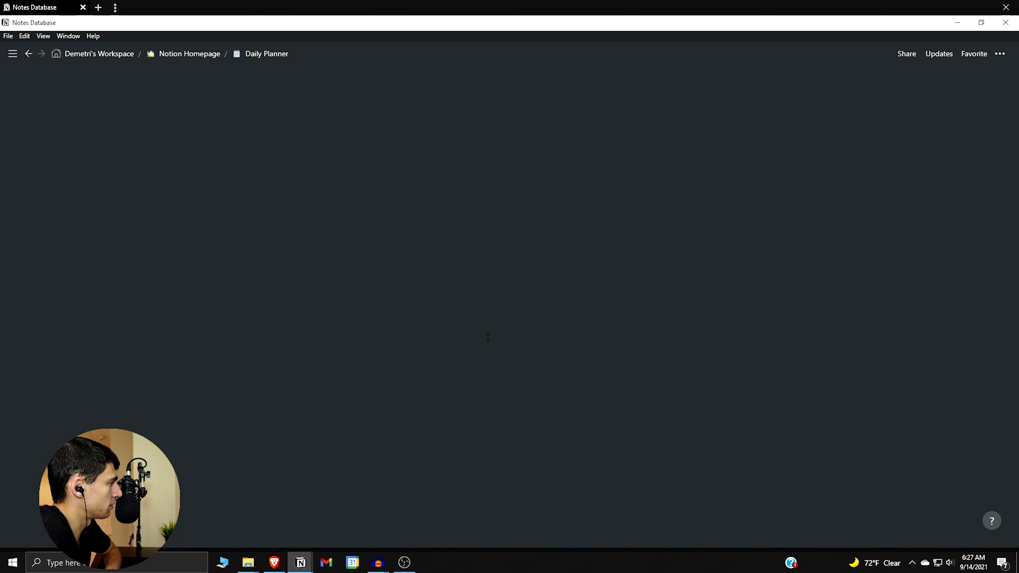
{"action": "scroll", "coordinate": [497, 345], "scroll_direction": "down", "scroll_amount": 5}
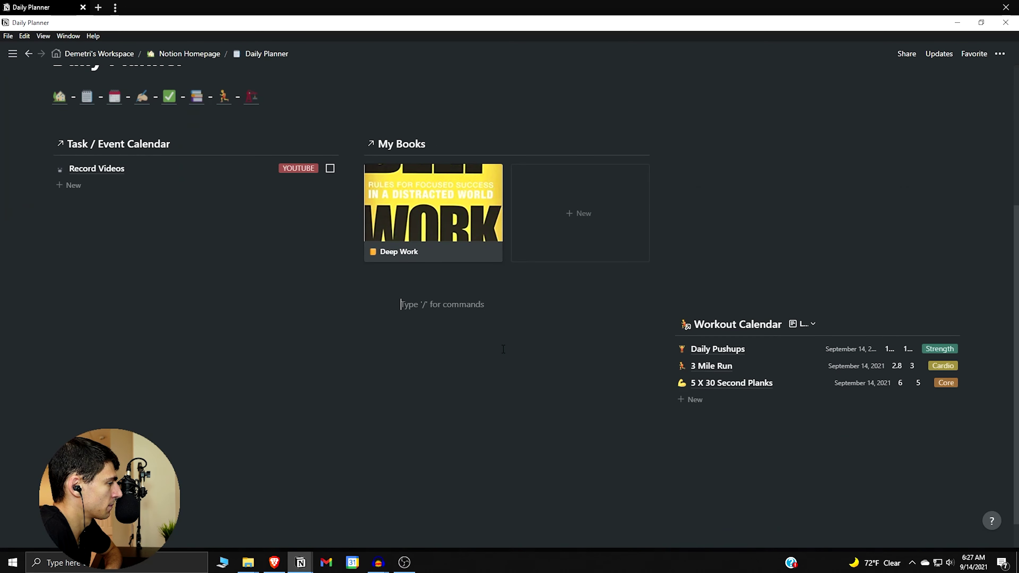
{"action": "key", "text": "ctrl+v"}
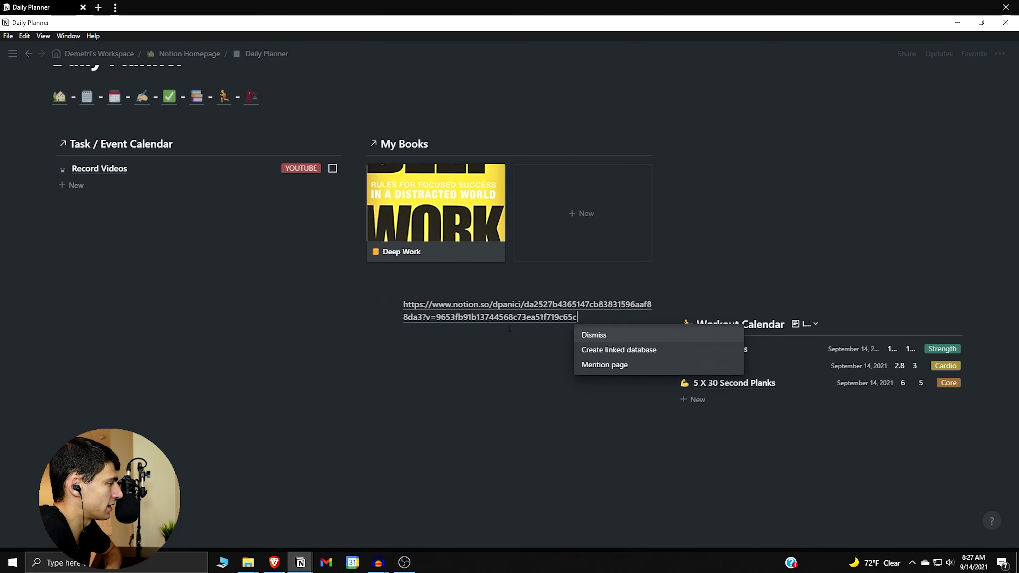
{"action": "left_click", "coordinate": [614, 352]}
Filter the linked Notes Database table view to entries whose Date is Today
{"action": "left_click", "coordinate": [617, 308]}
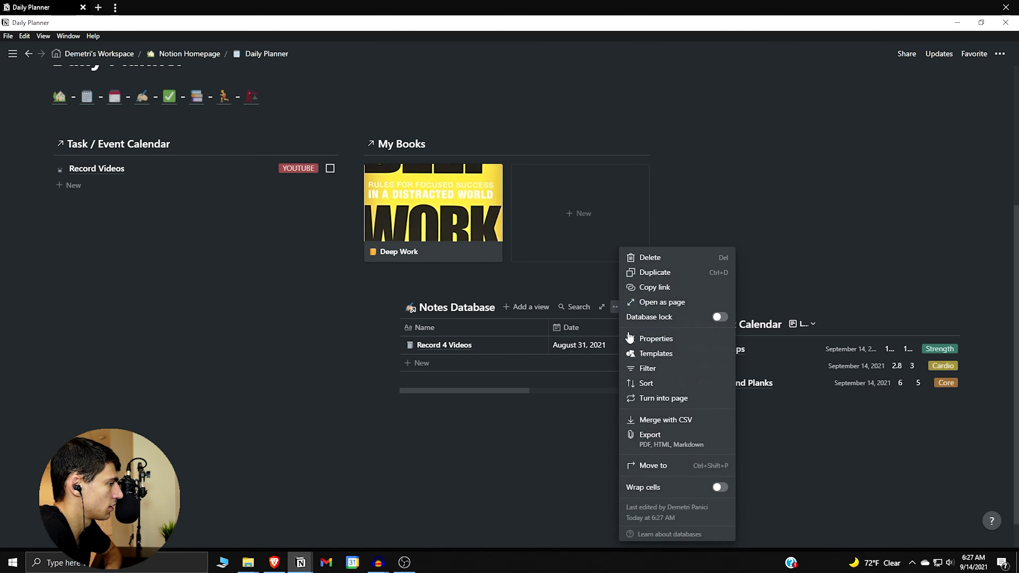
{"action": "left_click", "coordinate": [646, 369]}
{"action": "left_click", "coordinate": [459, 402]}
{"action": "left_click", "coordinate": [465, 424]}
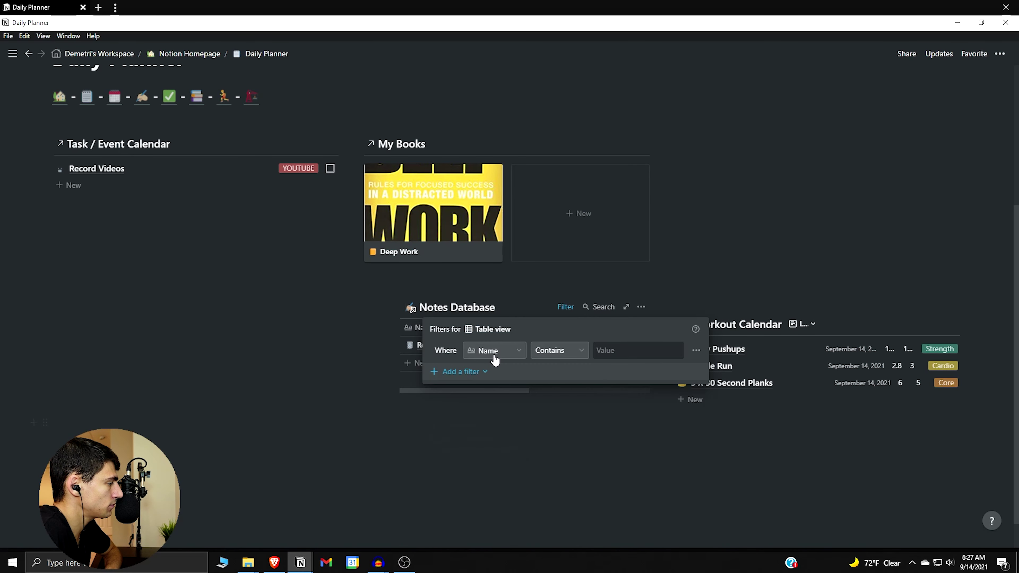
{"action": "left_click", "coordinate": [495, 350]}
{"action": "left_click", "coordinate": [473, 410]}
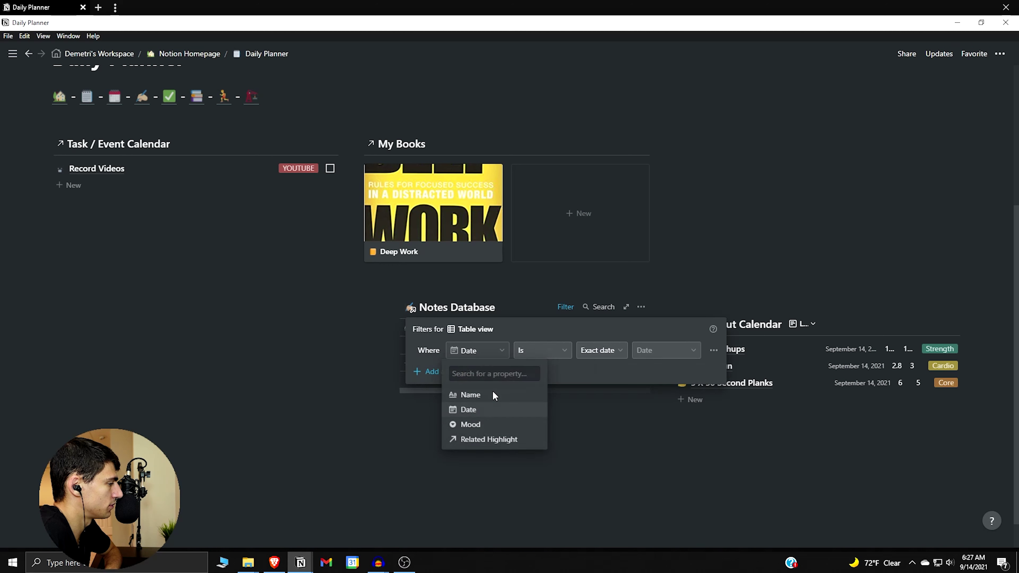
{"action": "left_click", "coordinate": [562, 350]}
{"action": "left_click", "coordinate": [606, 352]}
{"action": "left_click", "coordinate": [588, 368]}
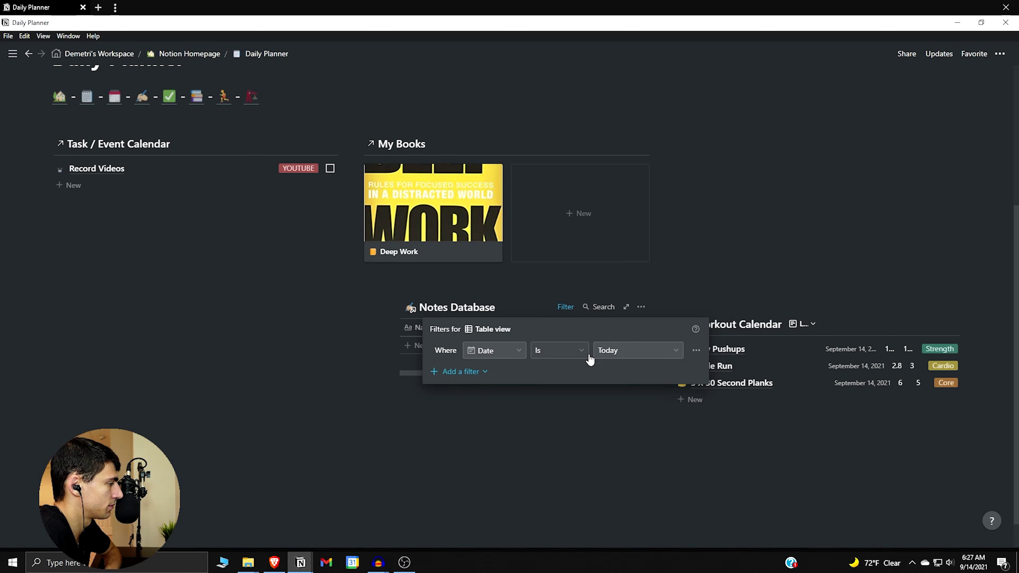
{"action": "left_click", "coordinate": [497, 314]}
Add a List view to the linked Notes Database
{"action": "left_click", "coordinate": [526, 307]}
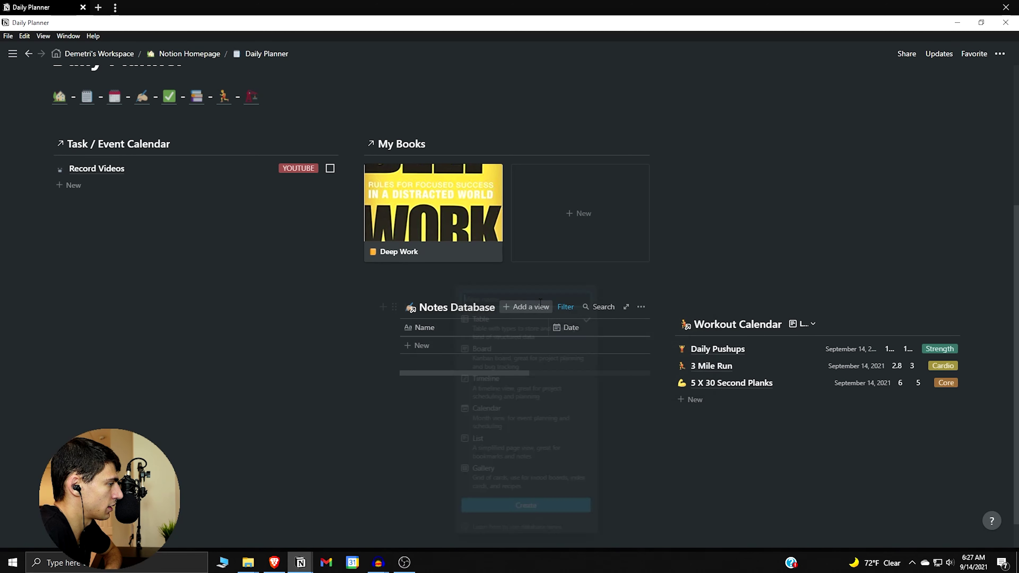
{"action": "left_click", "coordinate": [518, 467]}
{"action": "left_click", "coordinate": [526, 513]}
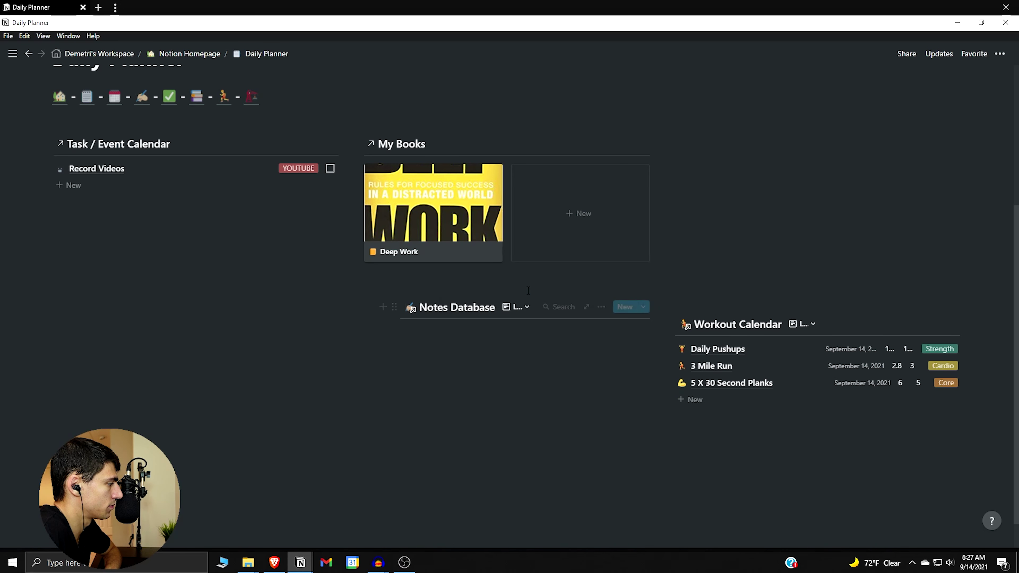
Duplicate the filtered Table view of the Notes Database and delete the separate List view
{"action": "left_click", "coordinate": [521, 308]}
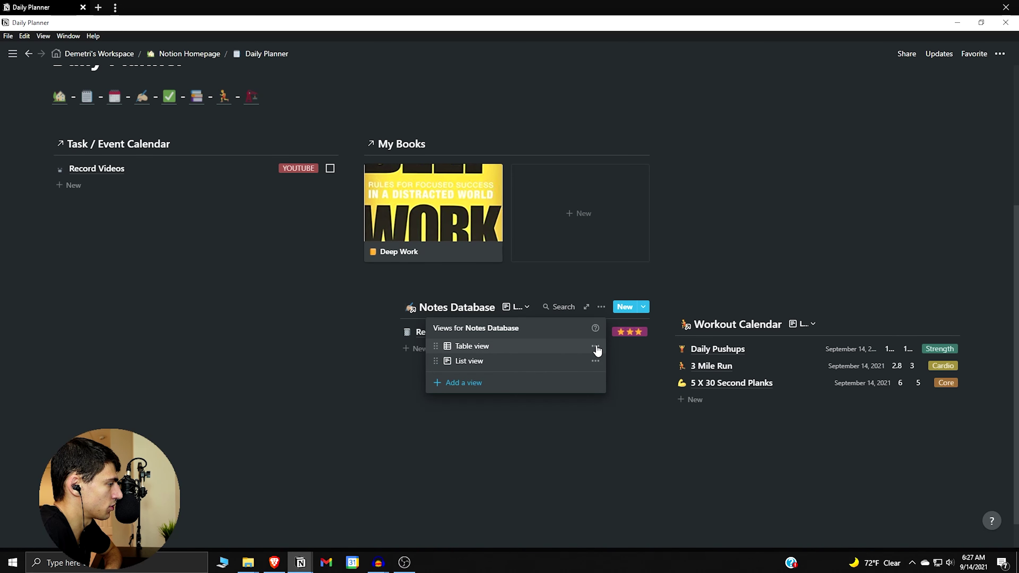
{"action": "left_click", "coordinate": [595, 347]}
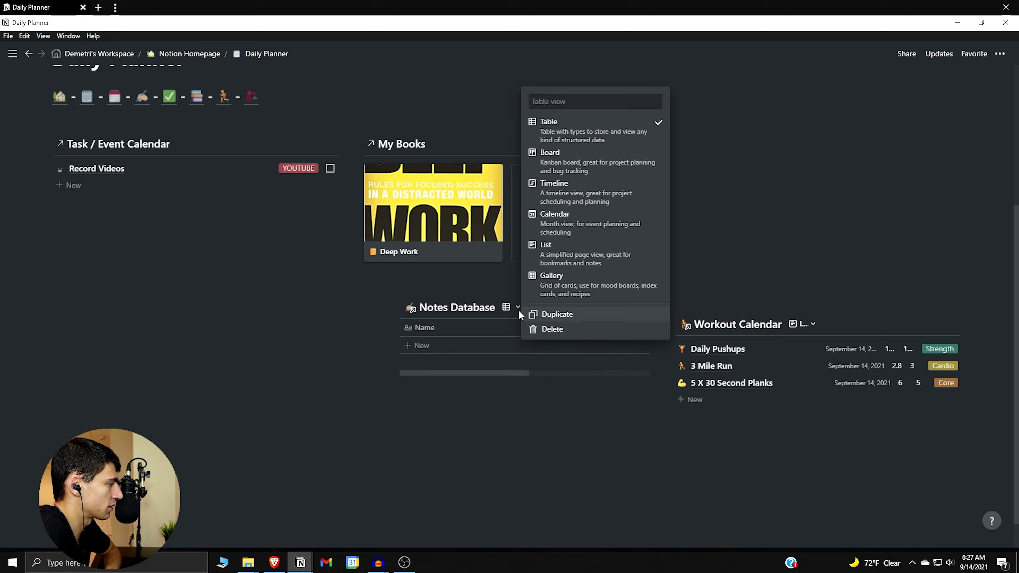
{"action": "left_click", "coordinate": [519, 310]}
{"action": "left_click", "coordinate": [506, 306]}
{"action": "left_click", "coordinate": [591, 375]}
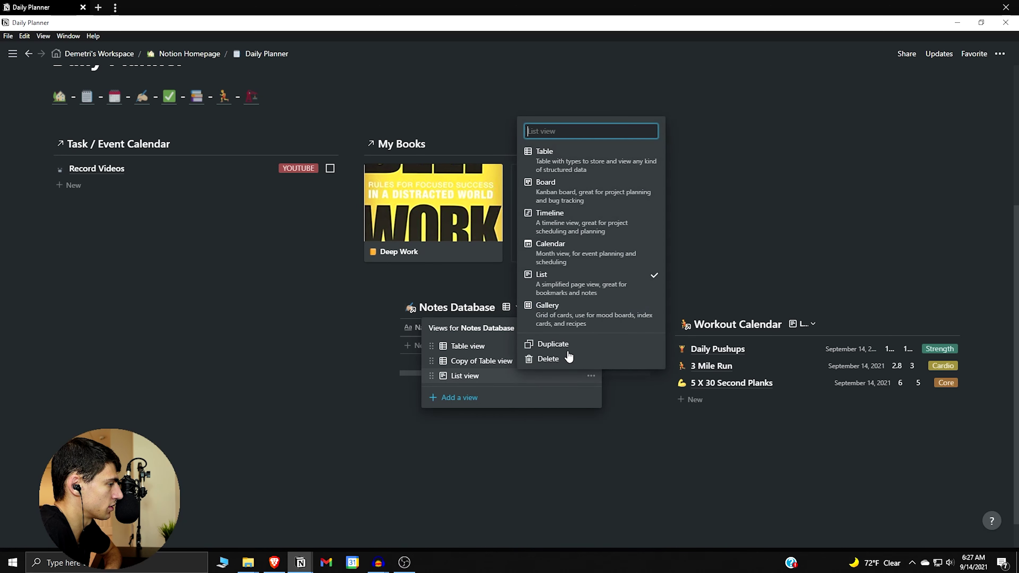
{"action": "left_click", "coordinate": [569, 359]}
Change the duplicated table view of the Notes Database to the List layout and remove the extra view
{"action": "left_click", "coordinate": [521, 308]}
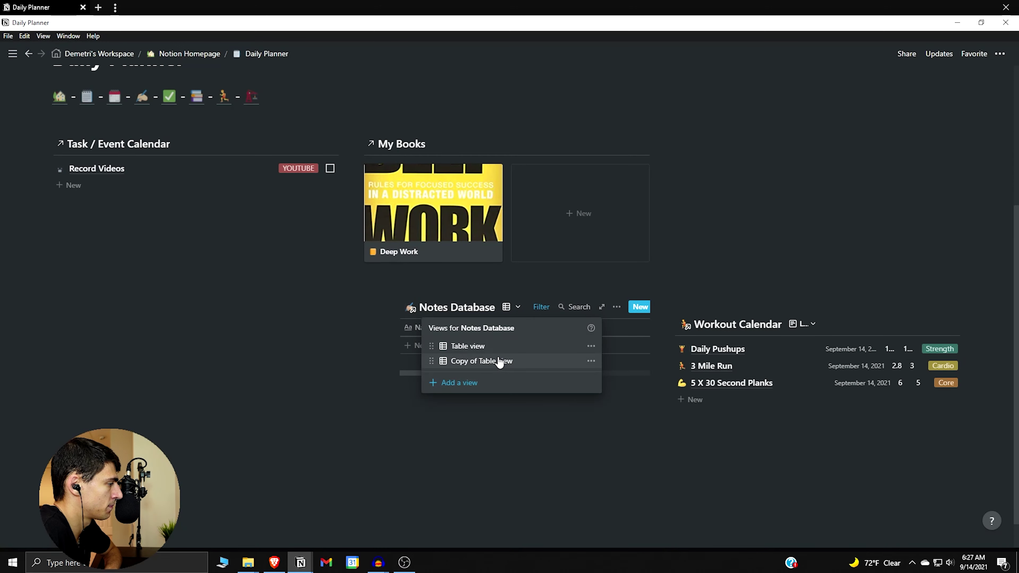
{"action": "left_click", "coordinate": [590, 364]}
{"action": "left_click", "coordinate": [557, 262]}
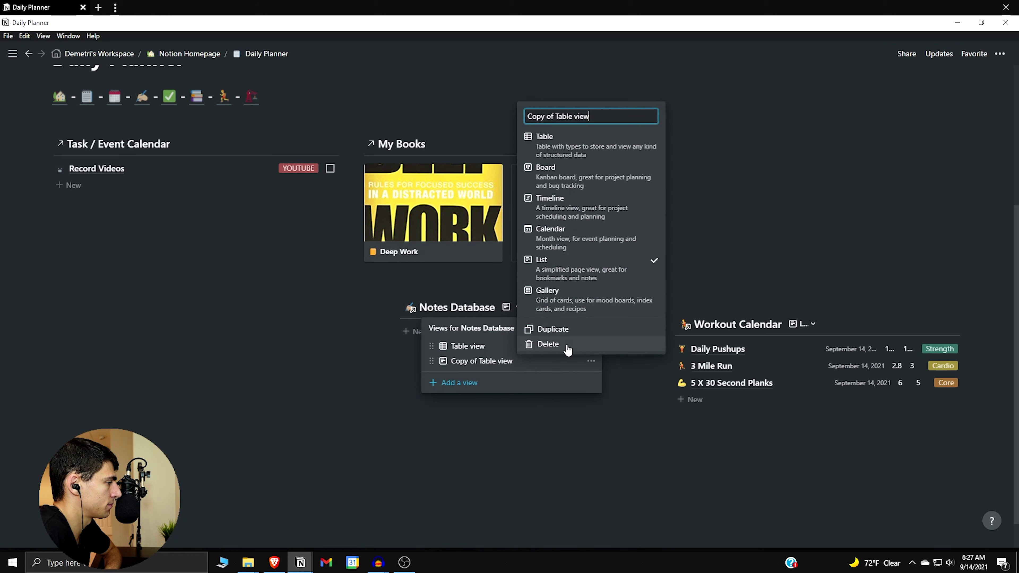
{"action": "key", "text": "Escape"}
{"action": "key", "text": "Escape"}
{"action": "left_click", "coordinate": [566, 307]}
{"action": "key", "text": "Escape"}
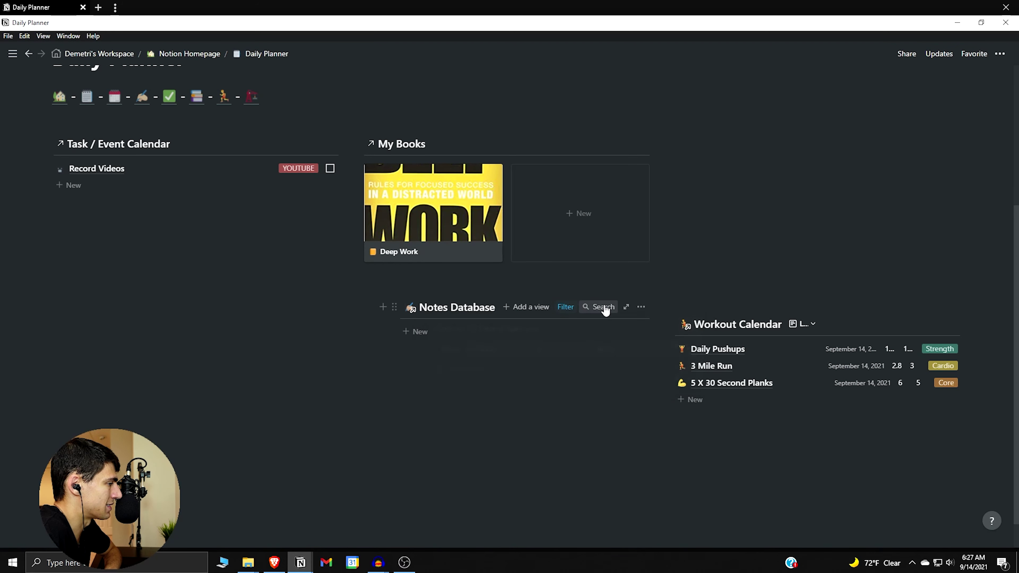
Check which properties the linked Notes Database list view displays
{"action": "left_click", "coordinate": [641, 308]}
{"action": "left_click", "coordinate": [657, 361]}
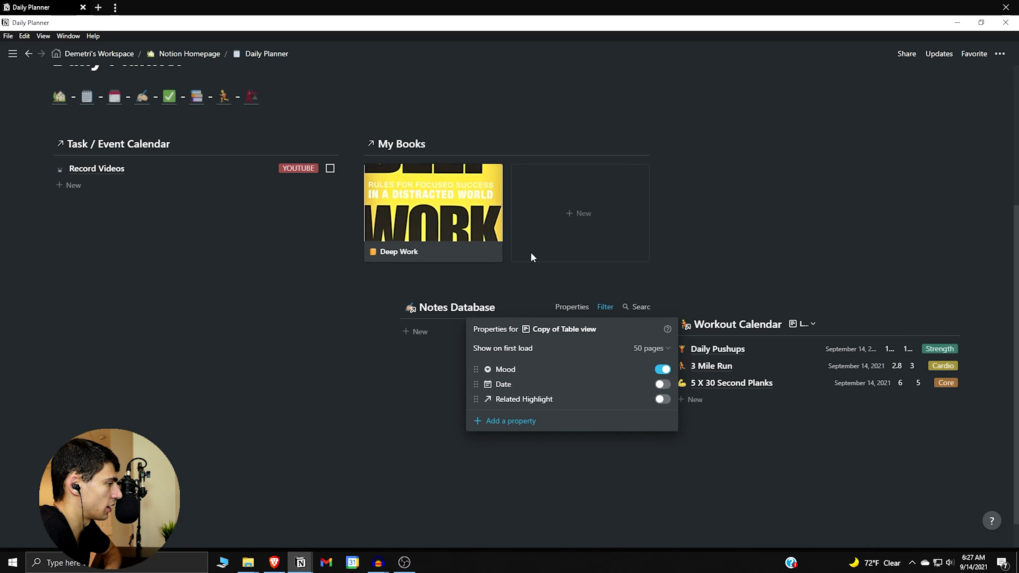
{"action": "left_click", "coordinate": [493, 288]}
Create a Notes Database entry from the Daily Journal template and title it "Make the Daily Planner"
{"action": "left_click", "coordinate": [477, 335]}
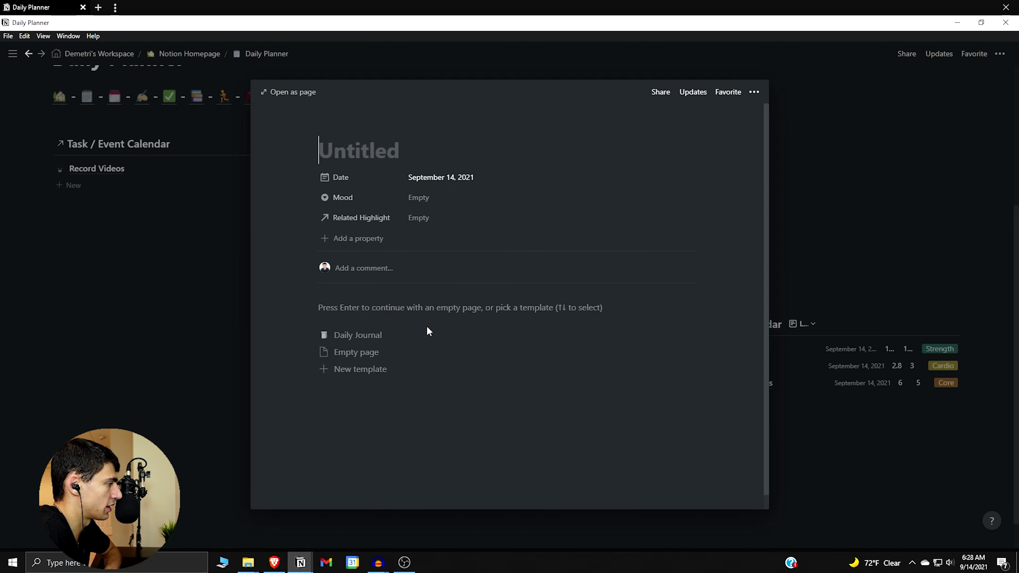
{"action": "left_click", "coordinate": [398, 333]}
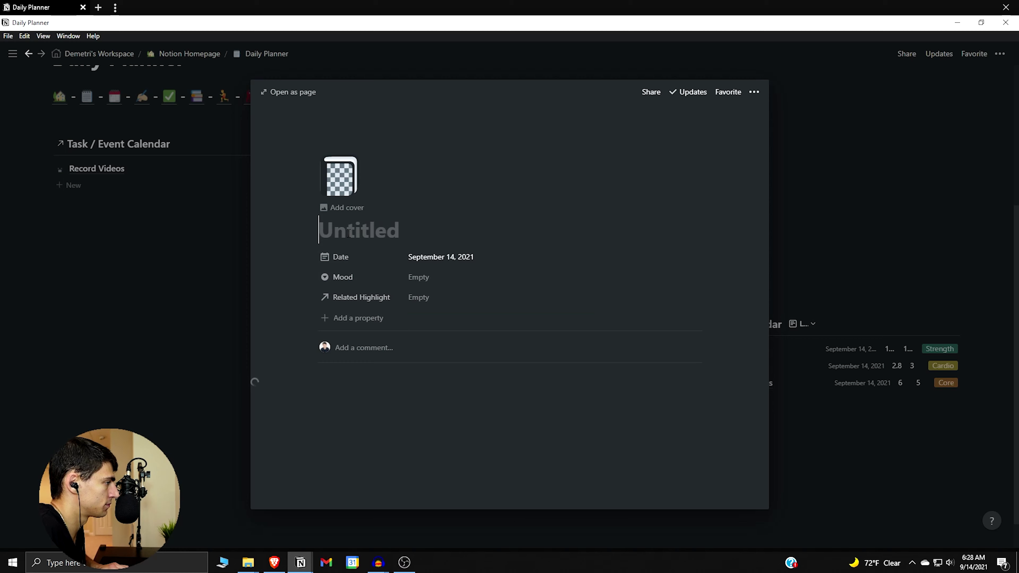
{"action": "type", "text": "Make"}
{"action": "key", "text": "BackSpace"}
{"action": "key", "text": "BackSpace"}
{"action": "type", "text": "M"}
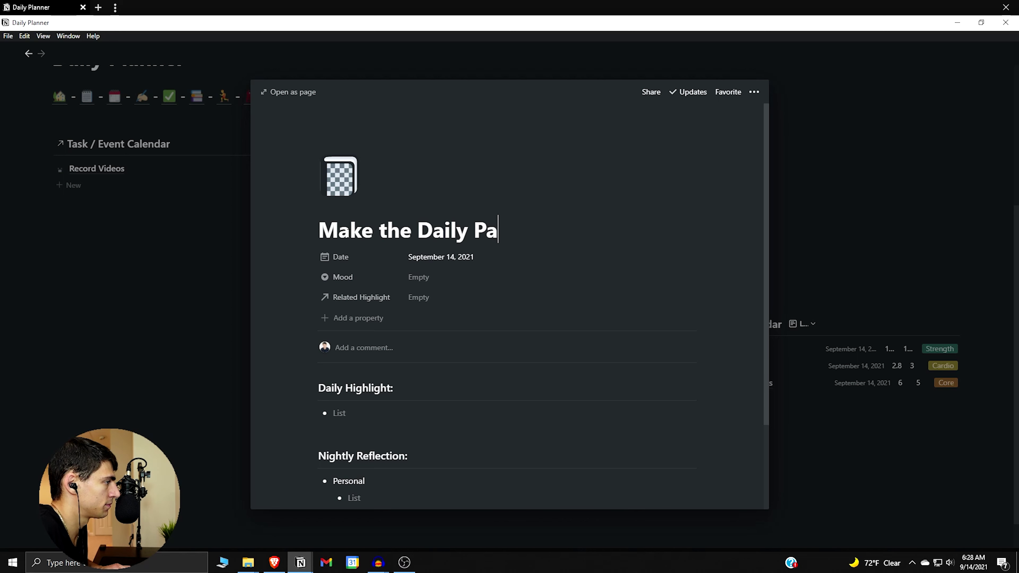
Set the journal entry's Mood to four stars and widen the Workout Calendar column on the planner page
{"action": "left_click", "coordinate": [430, 276]}
{"action": "left_click", "coordinate": [475, 359]}
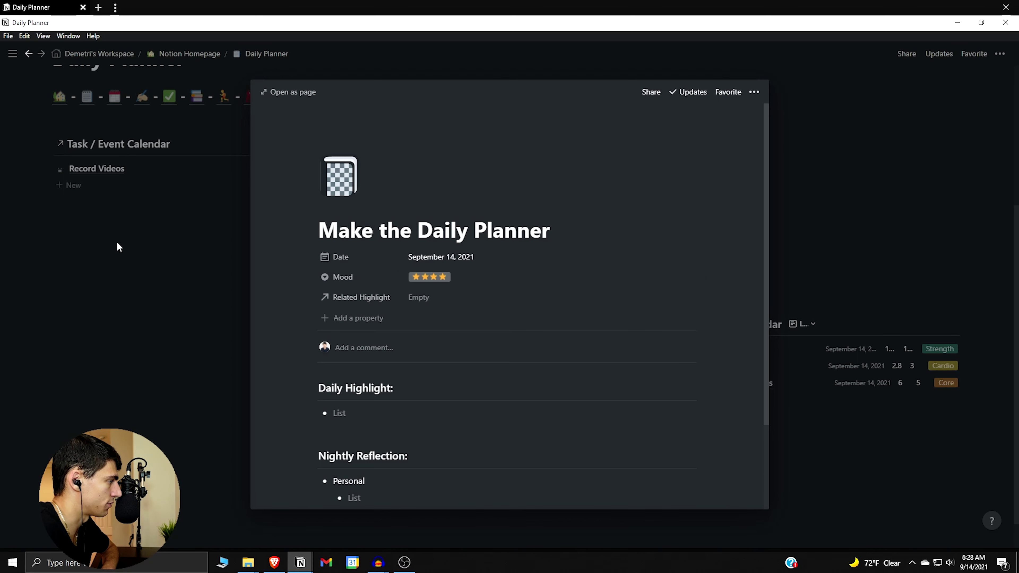
{"action": "left_click", "coordinate": [119, 247]}
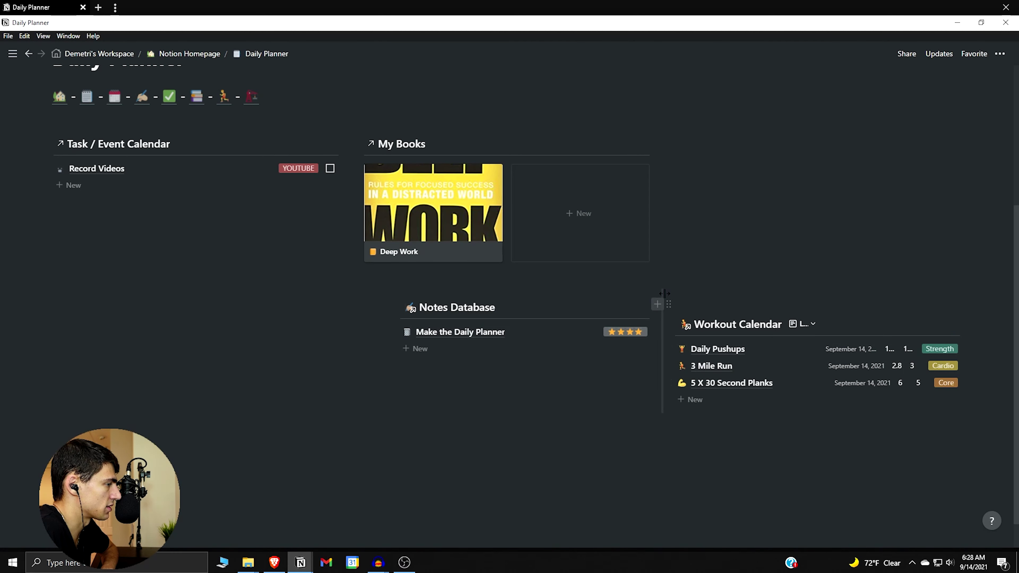
{"action": "left_click_drag", "start_coordinate": [666, 292], "coordinate": [616, 296]}
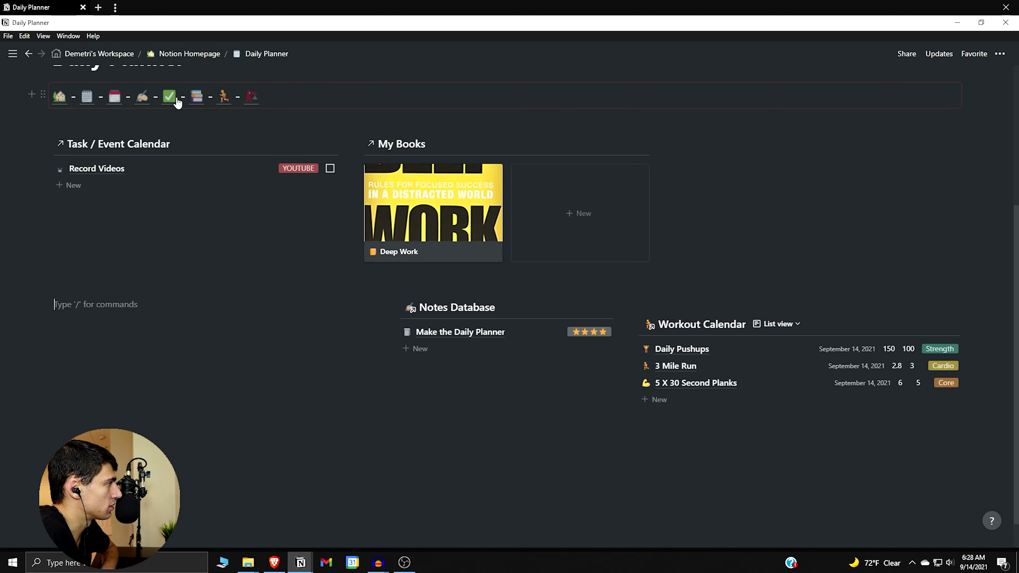
Open the Habit Tracker page and copy the link to its calendar database
{"action": "left_click", "coordinate": [169, 96]}
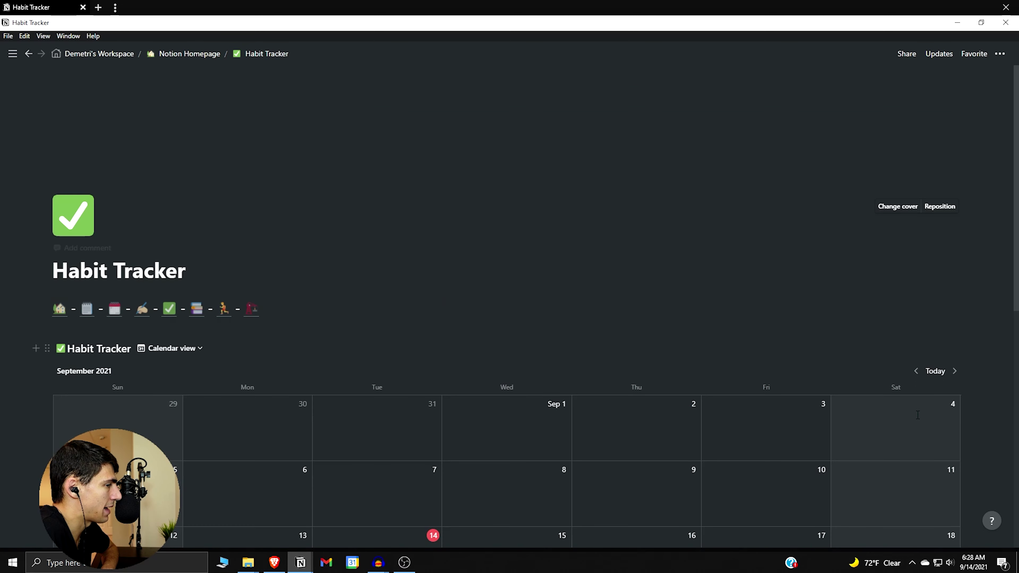
{"action": "scroll", "coordinate": [724, 419], "scroll_direction": "down", "scroll_amount": 10}
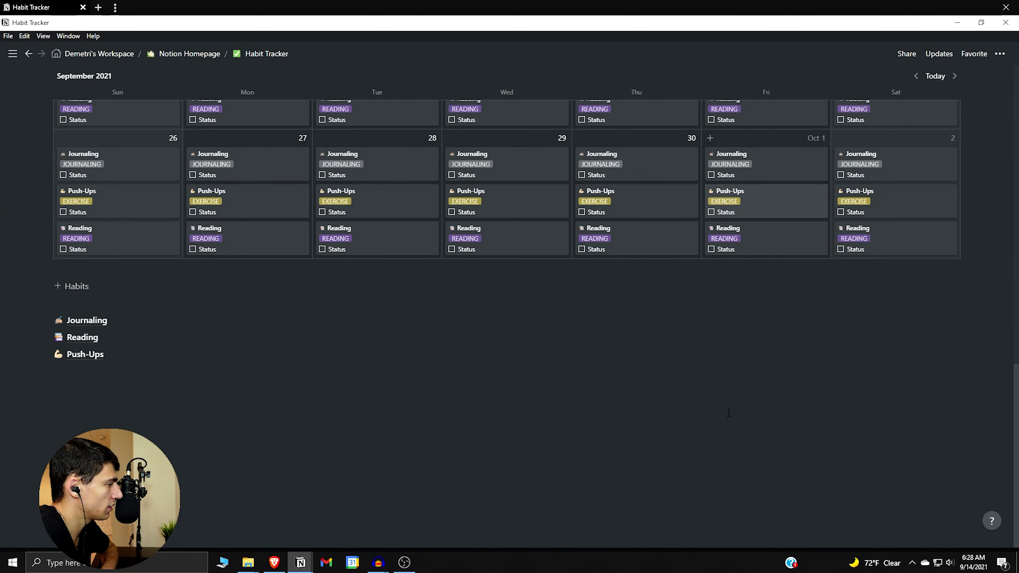
{"action": "scroll", "coordinate": [727, 417], "scroll_direction": "up", "scroll_amount": 5}
{"action": "scroll", "coordinate": [728, 417], "scroll_direction": "up", "scroll_amount": 5}
{"action": "left_click", "coordinate": [912, 307]}
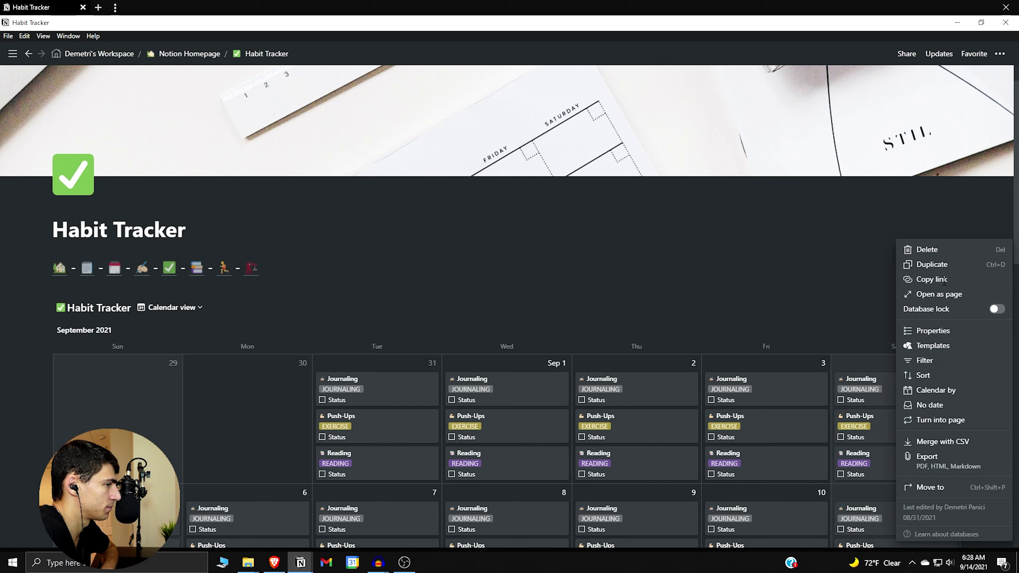
{"action": "key", "text": "Escape"}
Return to the Daily Planner page and paste the Habit Tracker as a linked database in the empty column below the tasks
{"action": "left_click", "coordinate": [87, 267]}
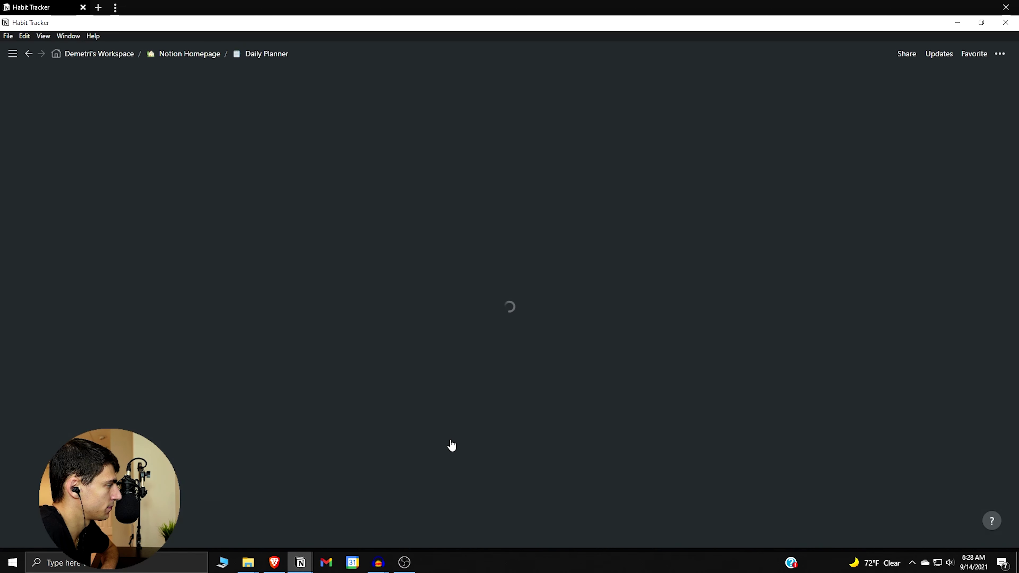
{"action": "scroll", "coordinate": [452, 446], "scroll_direction": "down", "scroll_amount": 5}
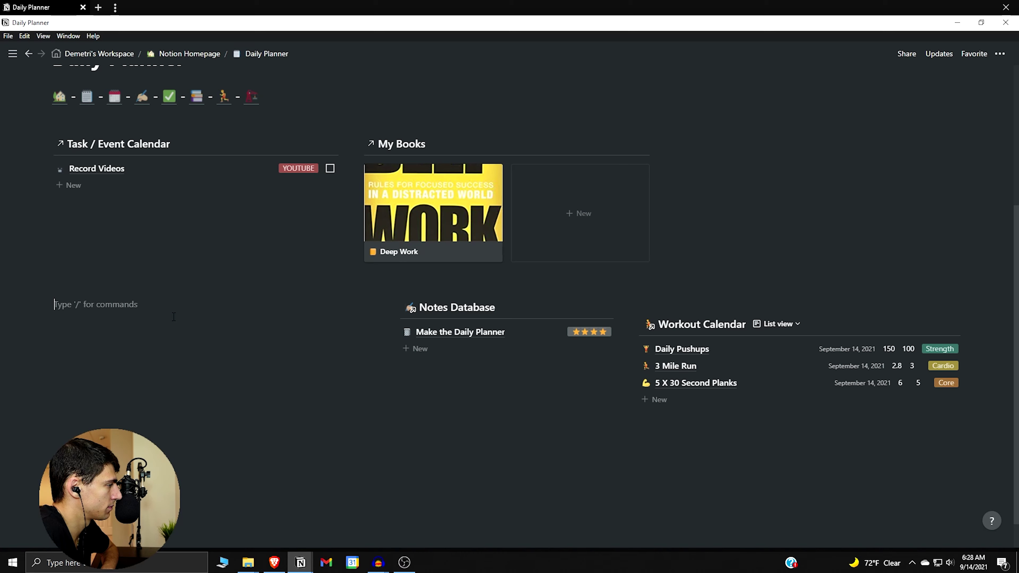
{"action": "key", "text": "ctrl+v"}
{"action": "left_click", "coordinate": [245, 353]}
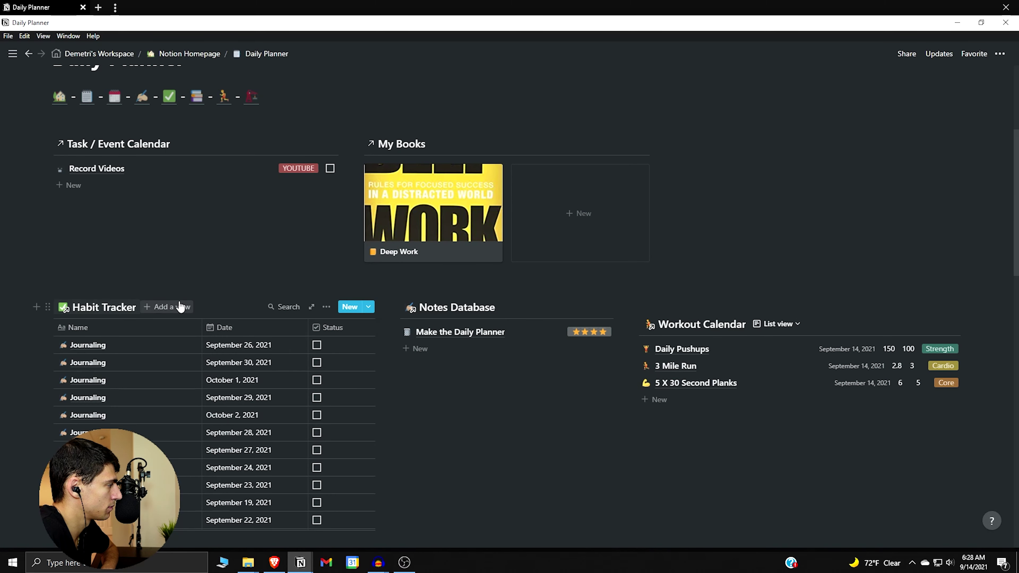
Add a List view to the linked Habit Tracker database
{"action": "left_click", "coordinate": [326, 306]}
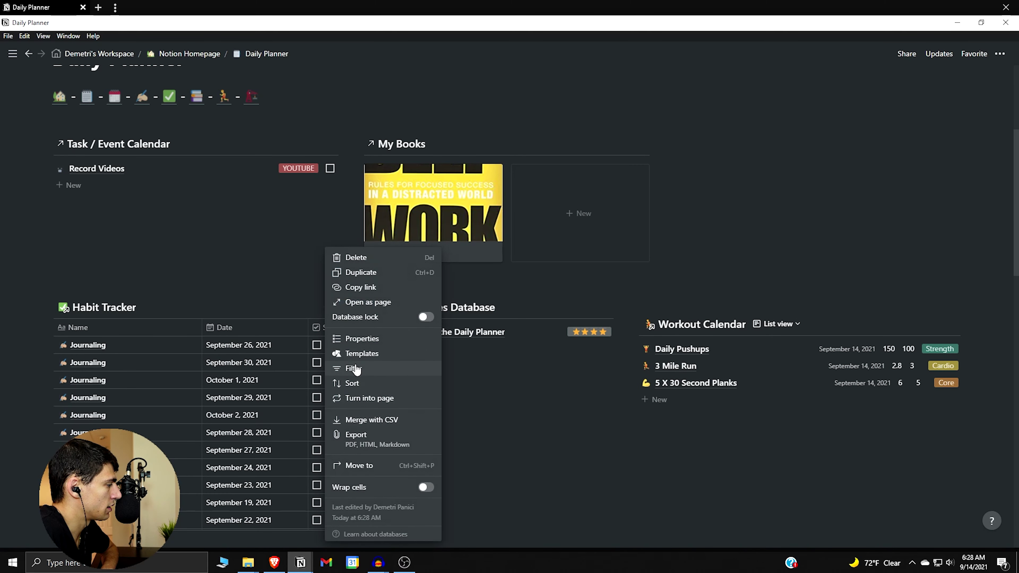
{"action": "key", "text": "Escape"}
{"action": "left_click", "coordinate": [174, 306]}
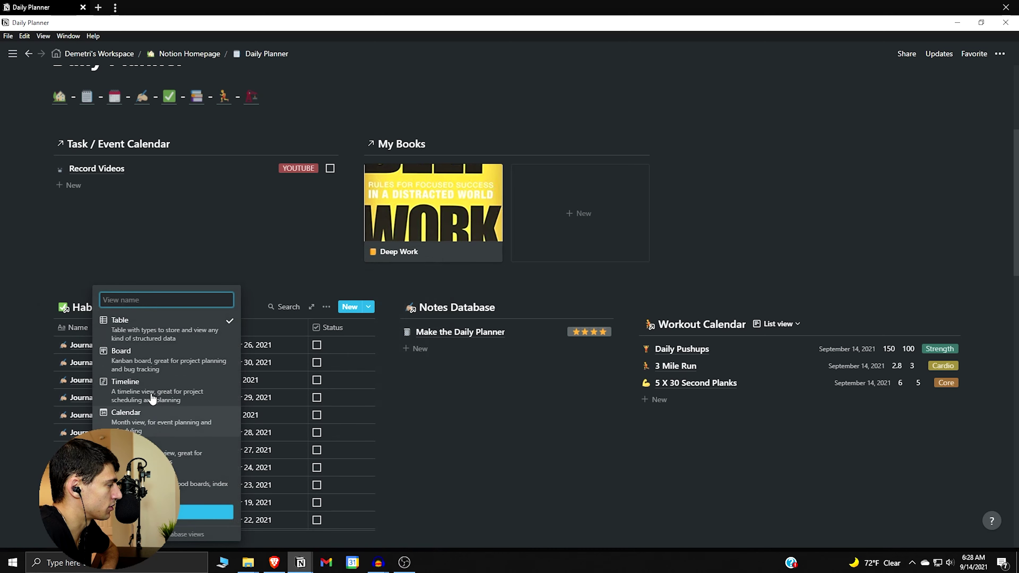
{"action": "left_click", "coordinate": [205, 512]}
Filter the Habit Tracker list view to entries whose Date is Today
{"action": "left_click", "coordinate": [325, 307]}
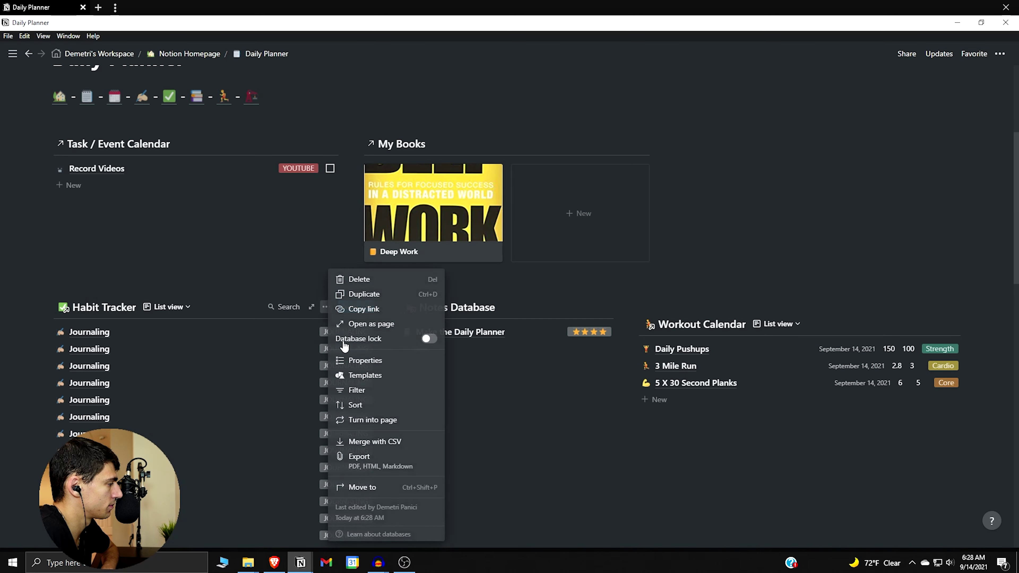
{"action": "left_click", "coordinate": [360, 389]}
{"action": "left_click", "coordinate": [162, 406]}
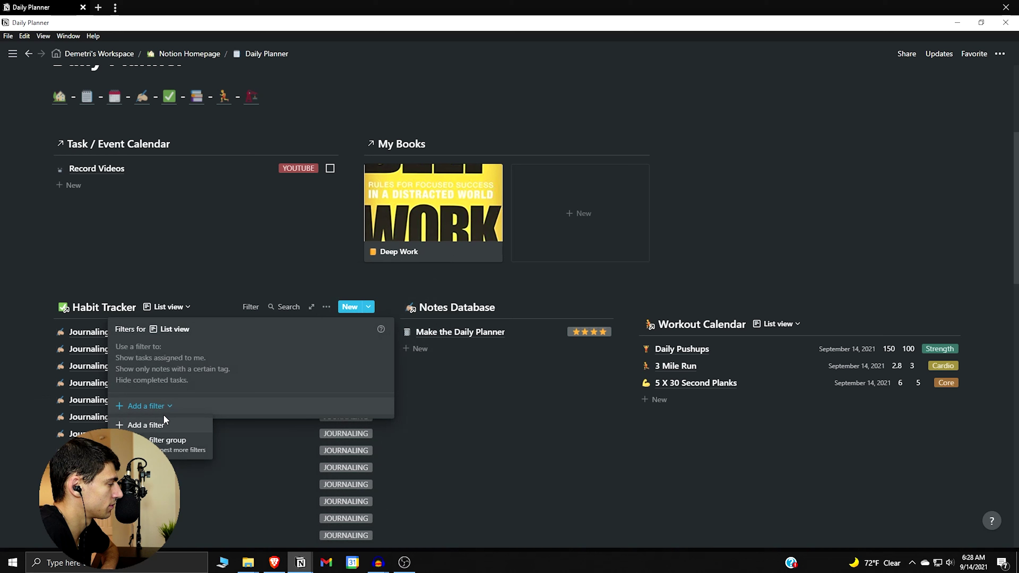
{"action": "left_click", "coordinate": [153, 424]}
{"action": "left_click", "coordinate": [179, 350]}
{"action": "left_click", "coordinate": [164, 409]}
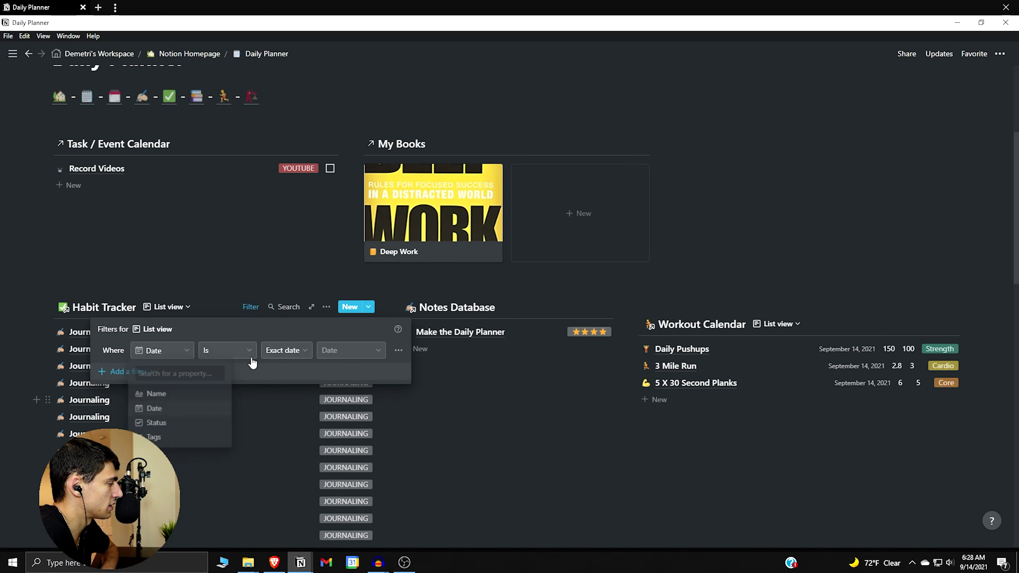
{"action": "left_click", "coordinate": [279, 353]}
{"action": "left_click", "coordinate": [257, 369]}
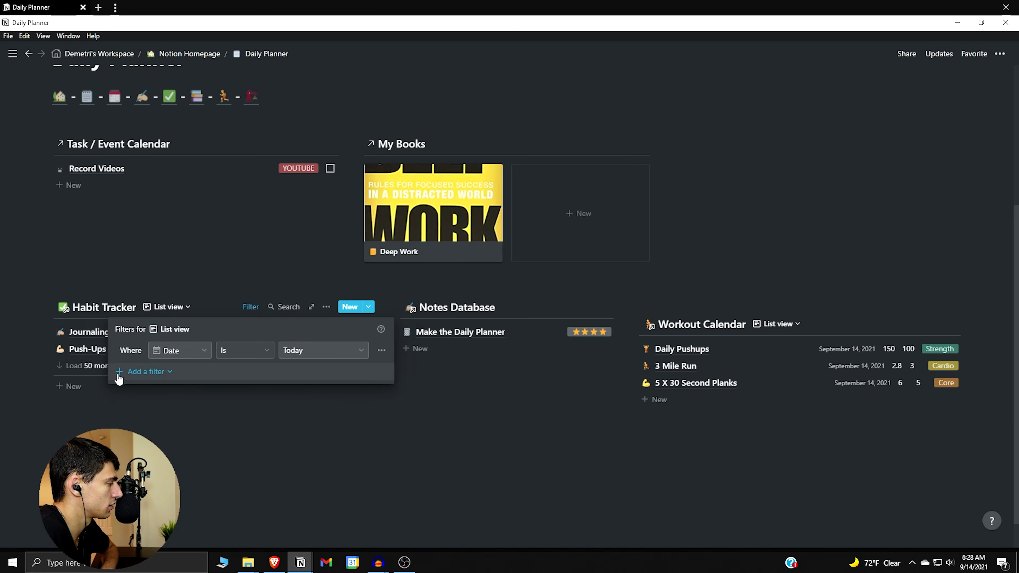
Add a second filter to the Habit Tracker list so that Status is not checked
{"action": "left_click", "coordinate": [139, 373]}
{"action": "left_click", "coordinate": [141, 389]}
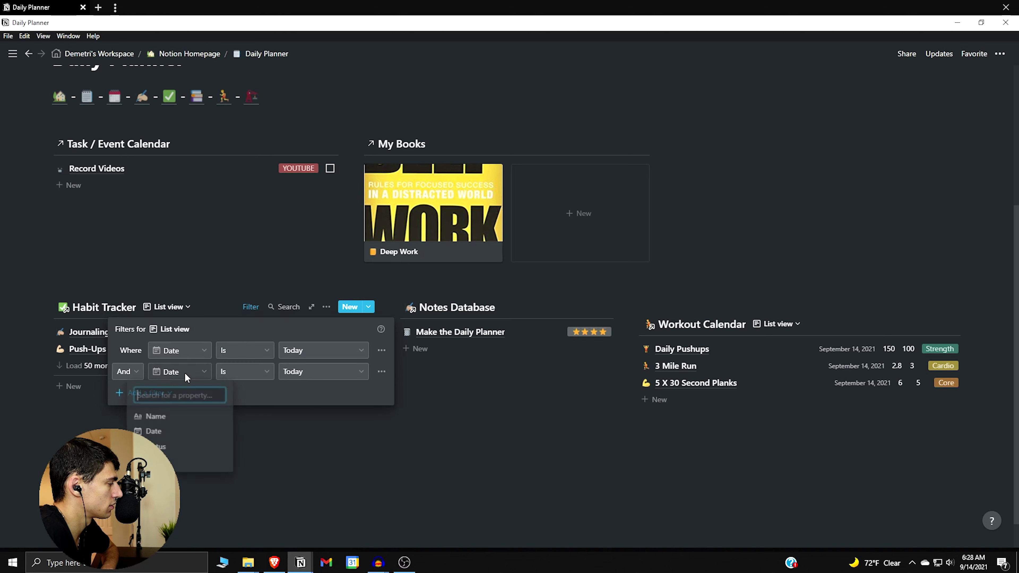
{"action": "left_click", "coordinate": [168, 444]}
{"action": "left_click", "coordinate": [250, 372]}
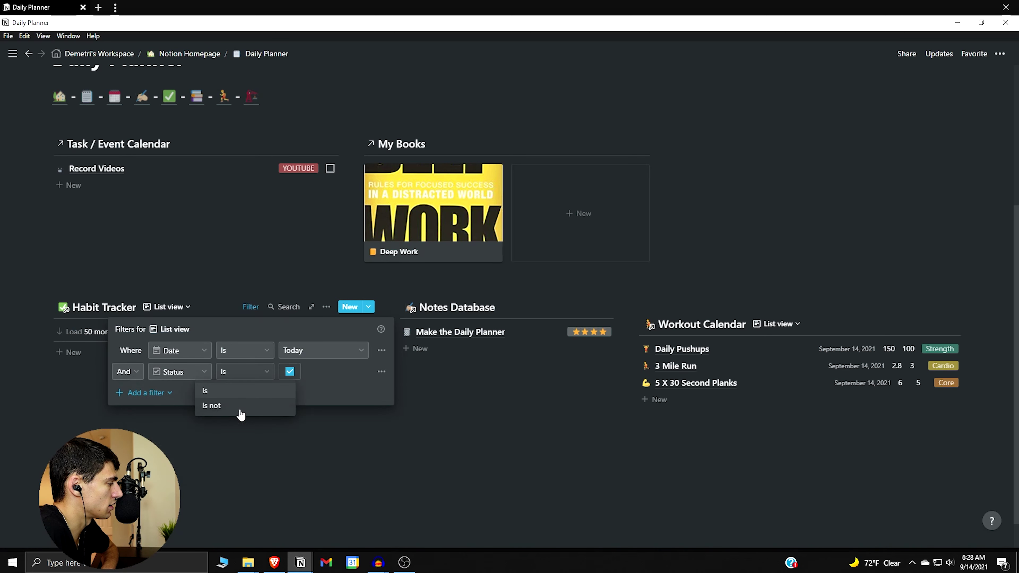
{"action": "left_click", "coordinate": [233, 409]}
{"action": "left_click", "coordinate": [265, 466]}
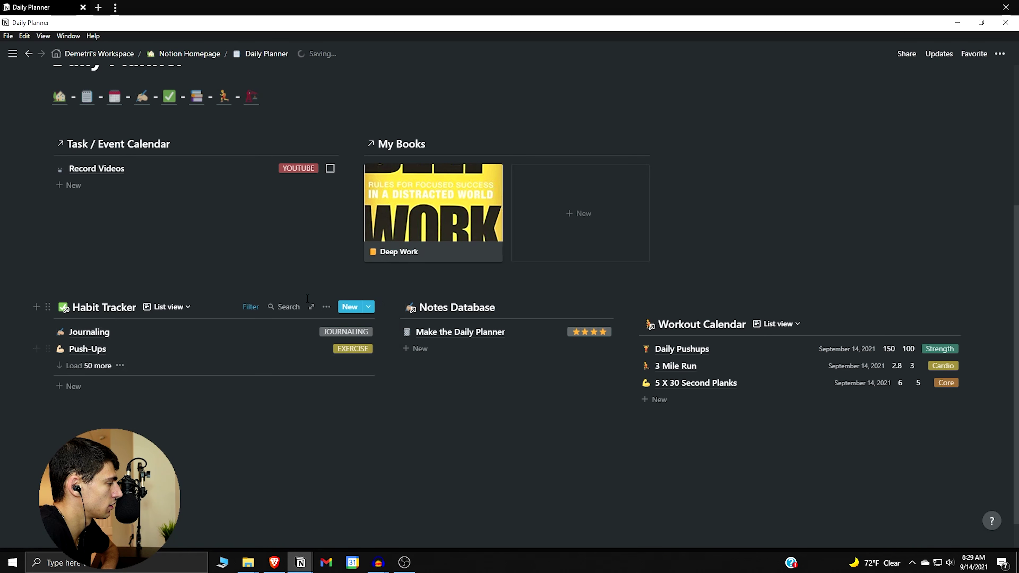
Show Status instead of Tags in the Habit Tracker list and delete the empty line above the Workout Calendar
{"action": "left_click", "coordinate": [326, 308]}
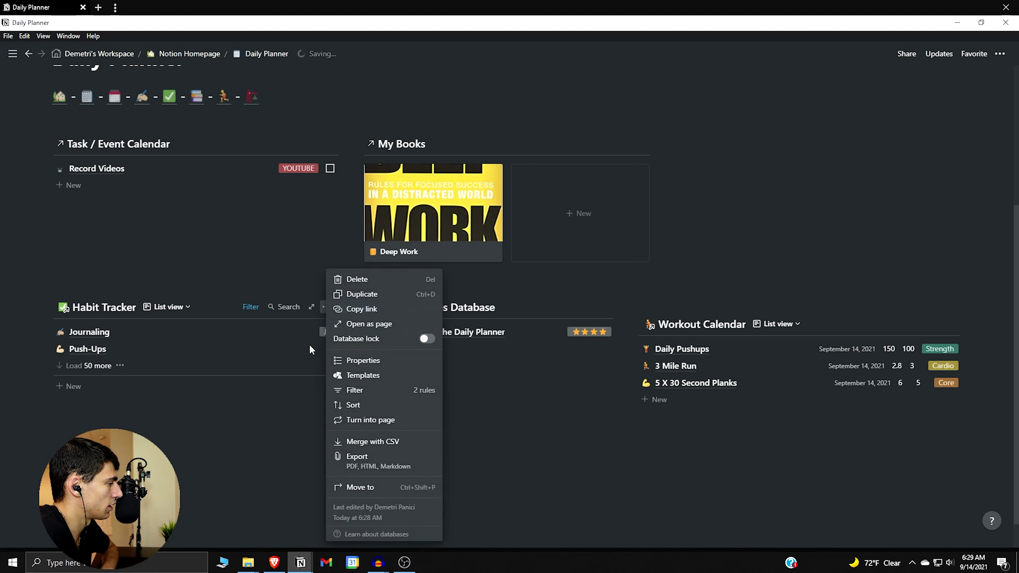
{"action": "left_click", "coordinate": [350, 361]}
{"action": "left_click", "coordinate": [314, 375]}
{"action": "left_click", "coordinate": [270, 510]}
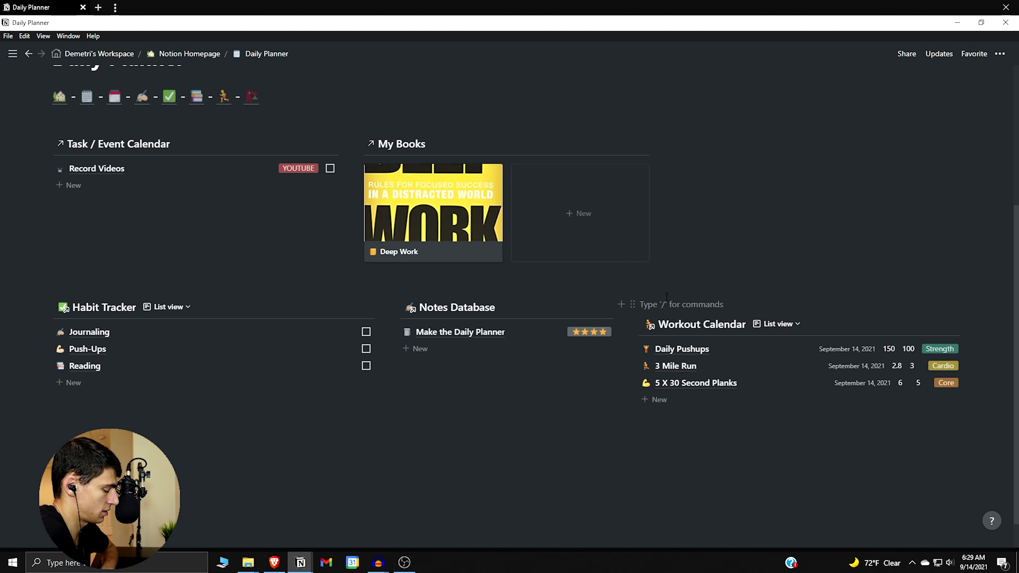
{"action": "key", "text": "BackSpace"}
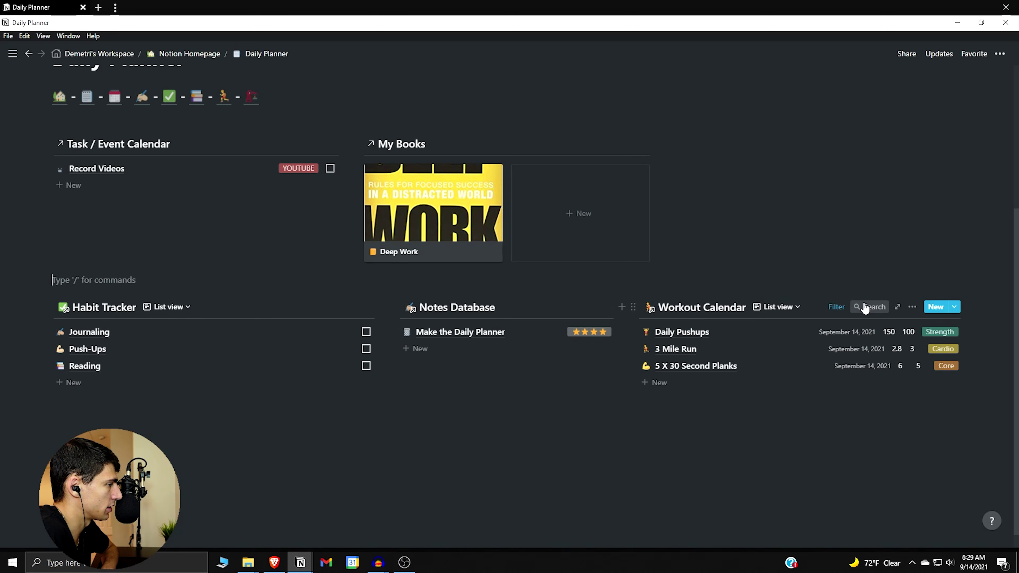
Add a List view to the linked My Books database
{"action": "left_click", "coordinate": [456, 143]}
{"action": "left_click", "coordinate": [425, 319]}
{"action": "left_click", "coordinate": [440, 378]}
{"action": "scroll", "coordinate": [505, 194], "scroll_direction": "down", "scroll_amount": 1}
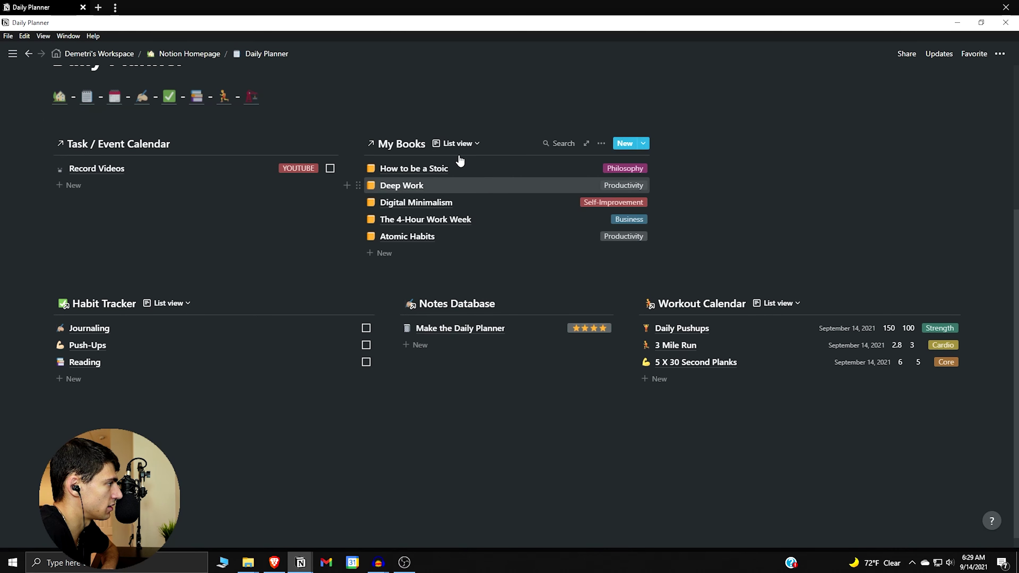
Filter the My Books list view to books whose Status is Reading
{"action": "left_click", "coordinate": [601, 143]}
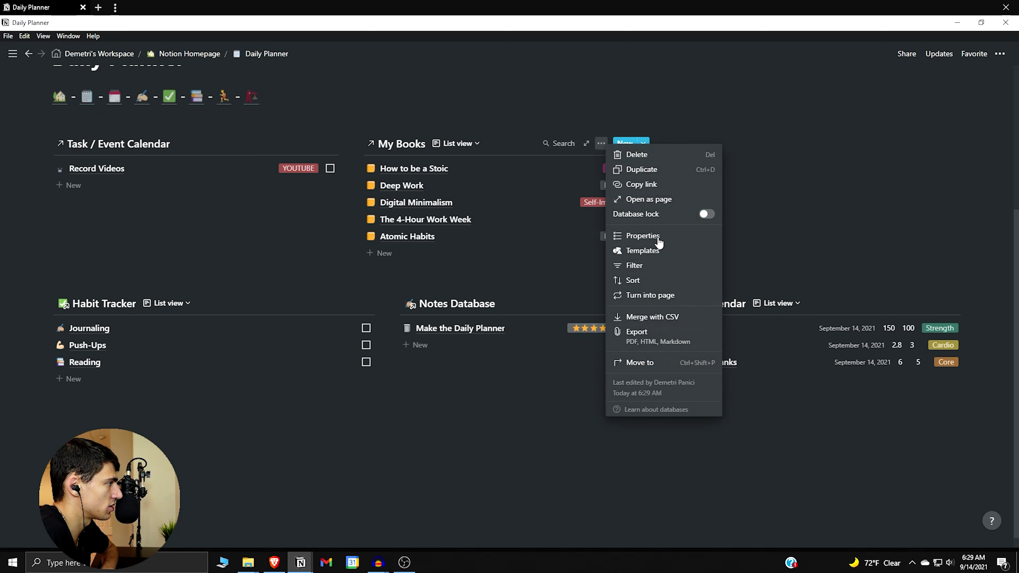
{"action": "left_click", "coordinate": [633, 266]}
{"action": "left_click", "coordinate": [420, 243]}
{"action": "left_click", "coordinate": [419, 263]}
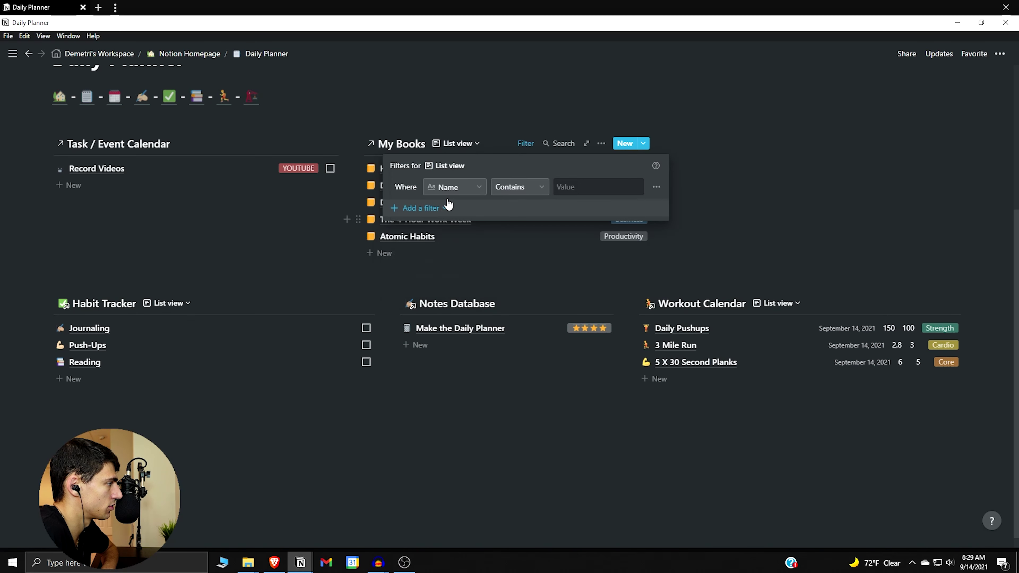
{"action": "left_click", "coordinate": [452, 188]}
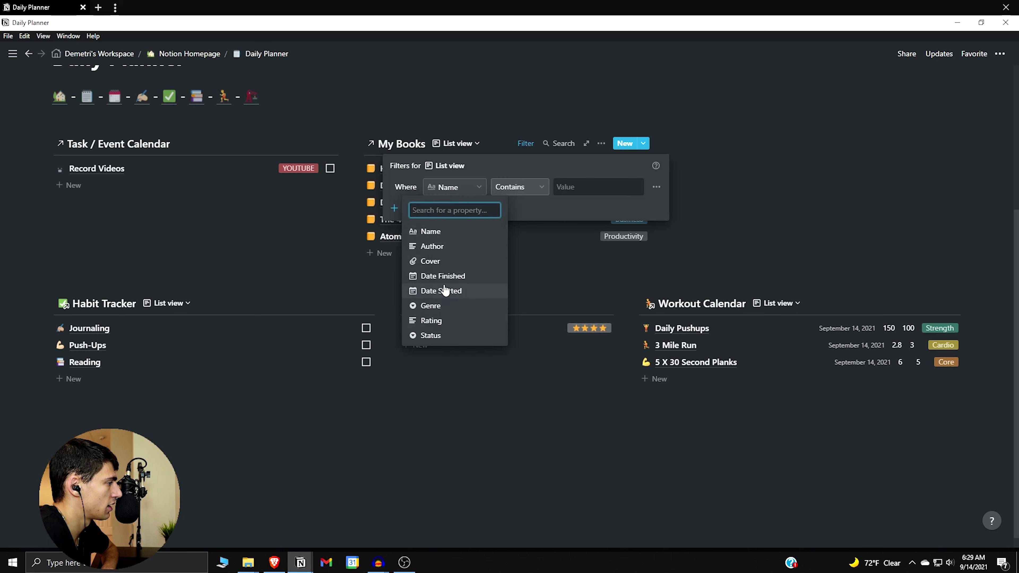
{"action": "left_click", "coordinate": [435, 338]}
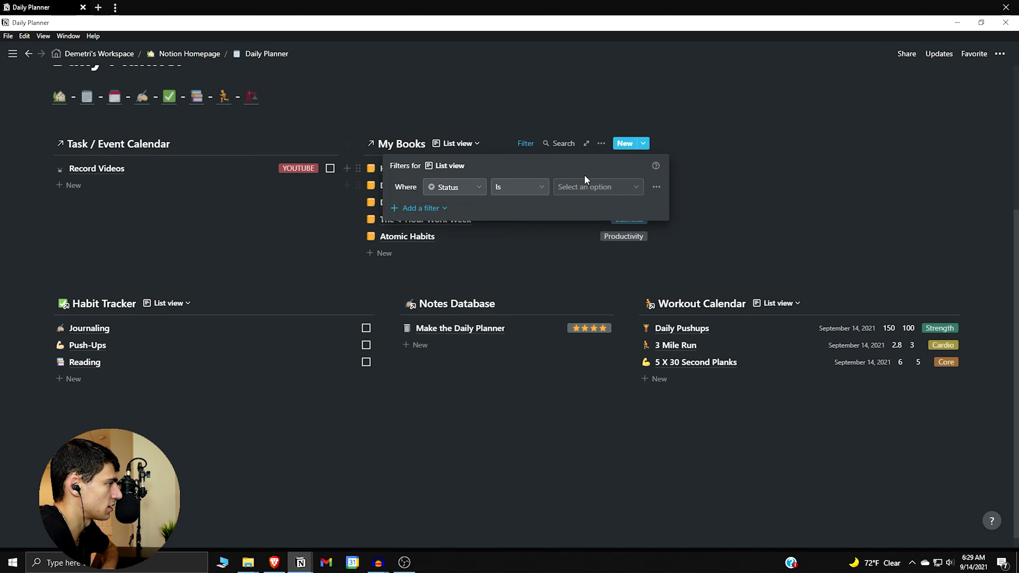
{"action": "left_click", "coordinate": [586, 183]}
{"action": "left_click", "coordinate": [574, 276]}
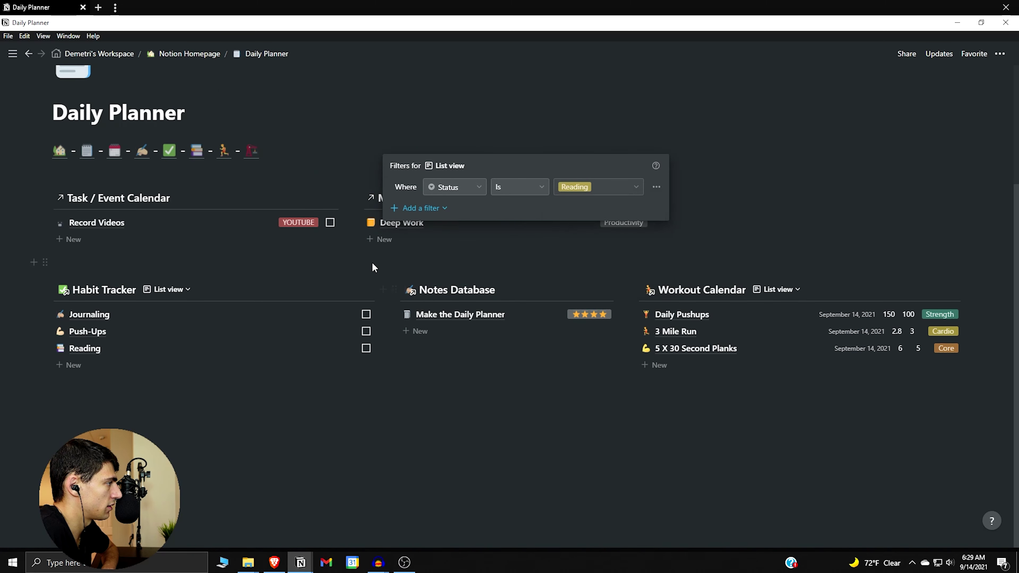
{"action": "left_click", "coordinate": [374, 263]}
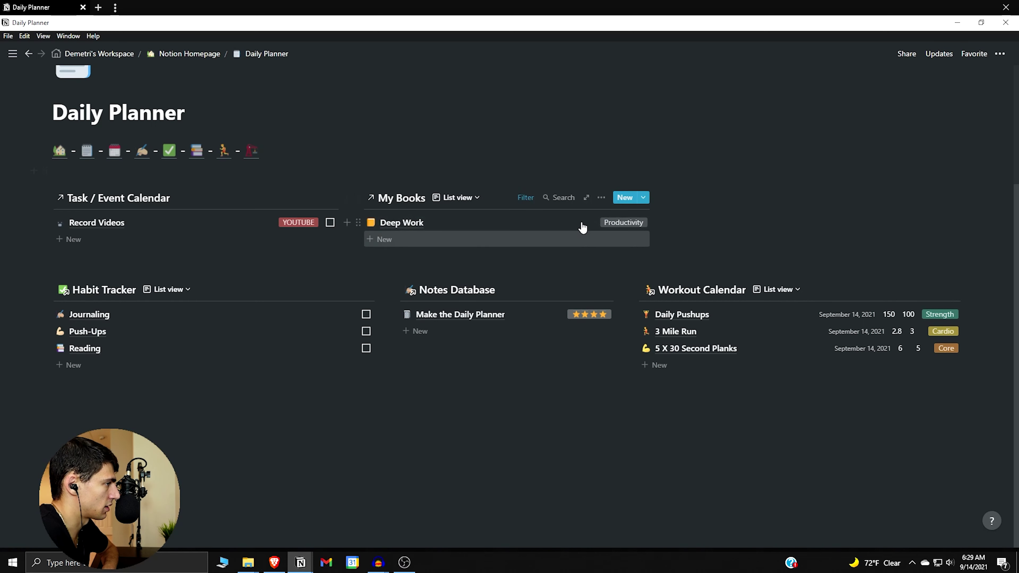
Rename the My Books list view to Currently Reading
{"action": "left_click", "coordinate": [460, 197]}
{"action": "left_click", "coordinate": [535, 252]}
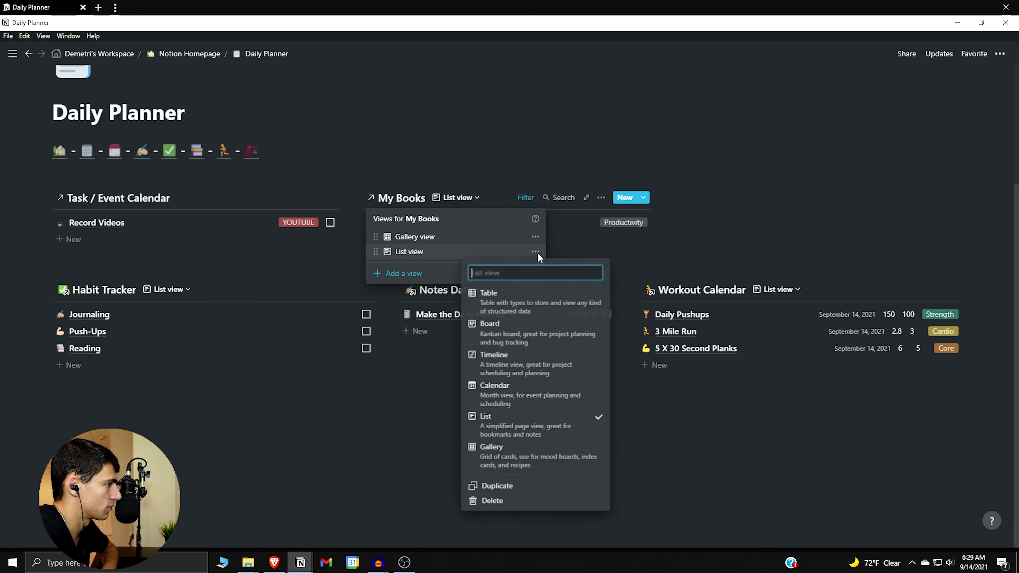
{"action": "type", "text": "Cu"}
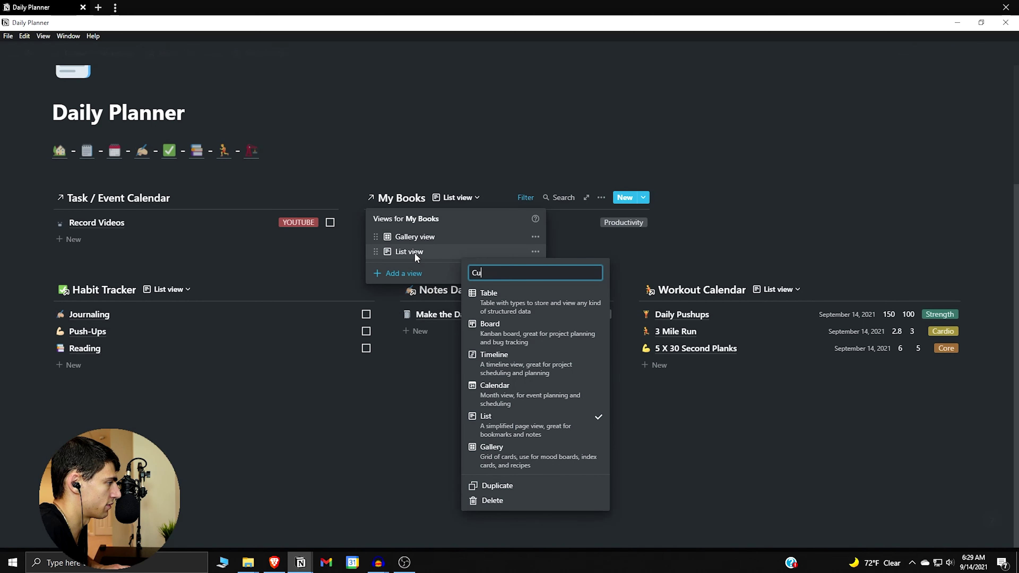
{"action": "type", "text": "rrently Reading"}
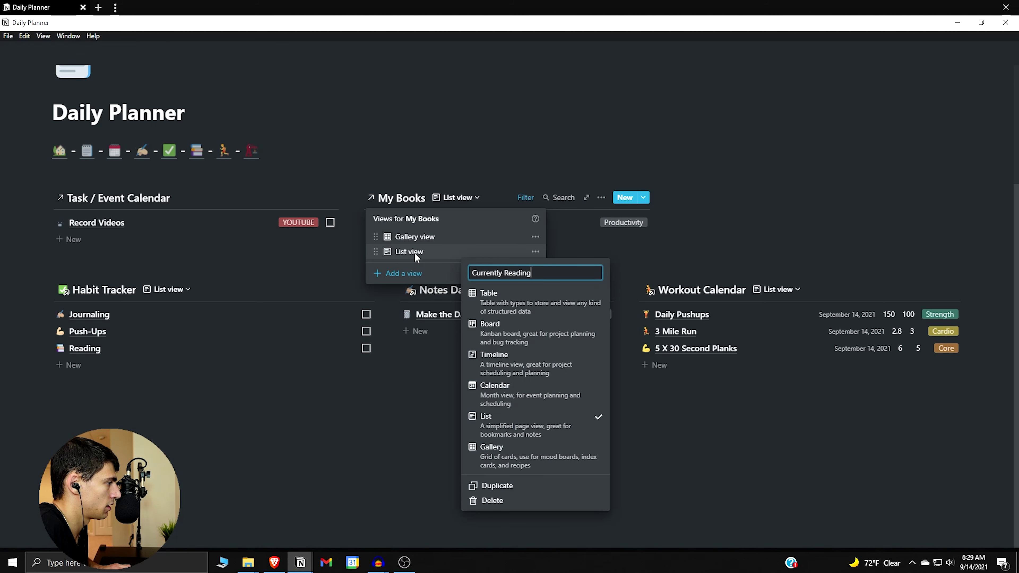
{"action": "key", "text": "Return"}
{"action": "left_click", "coordinate": [415, 254]}
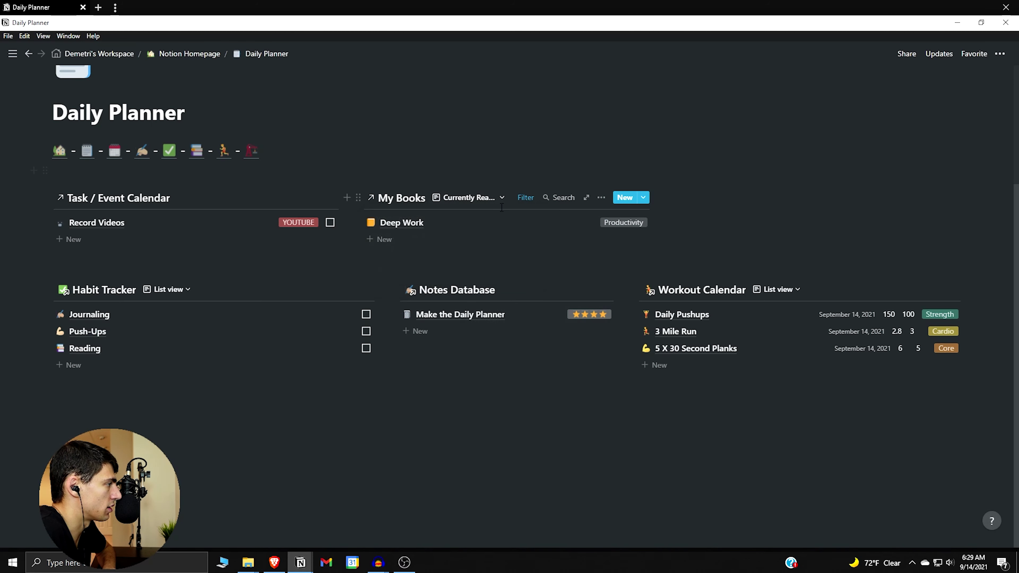
Preview My Books in its Gallery view and return to the Currently Reading view
{"action": "left_click", "coordinate": [469, 198]}
{"action": "left_click", "coordinate": [425, 236]}
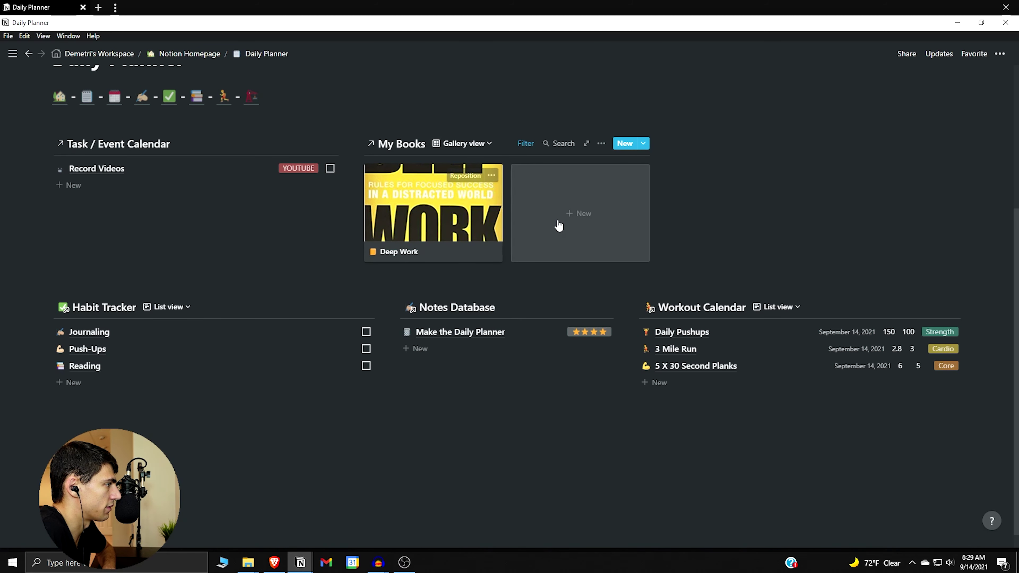
{"action": "scroll", "coordinate": [557, 226], "scroll_direction": "up", "scroll_amount": 2}
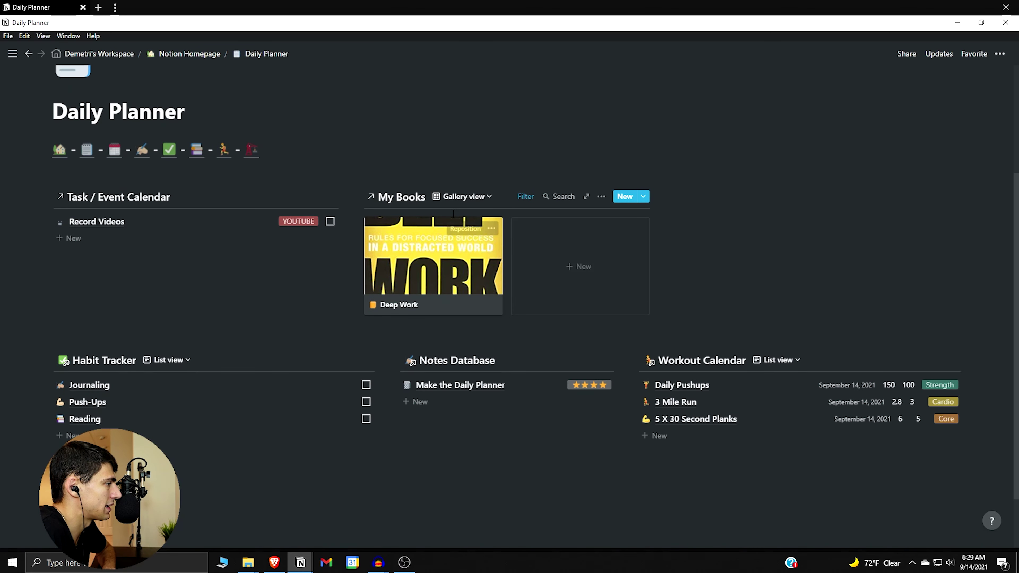
{"action": "left_click", "coordinate": [463, 196]}
{"action": "left_click", "coordinate": [464, 252]}
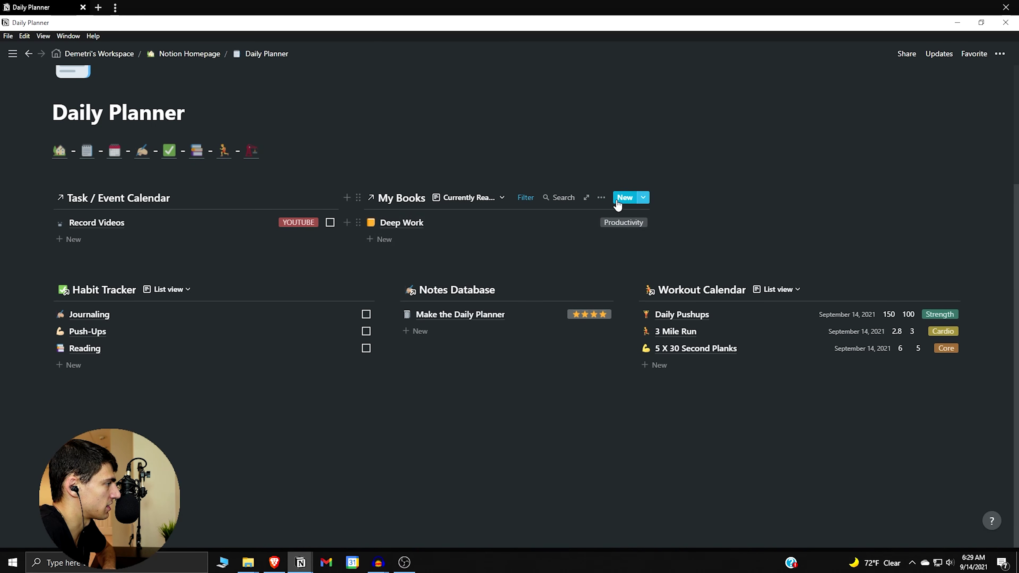
{"action": "left_click", "coordinate": [602, 198]}
{"action": "left_click", "coordinate": [566, 234]}
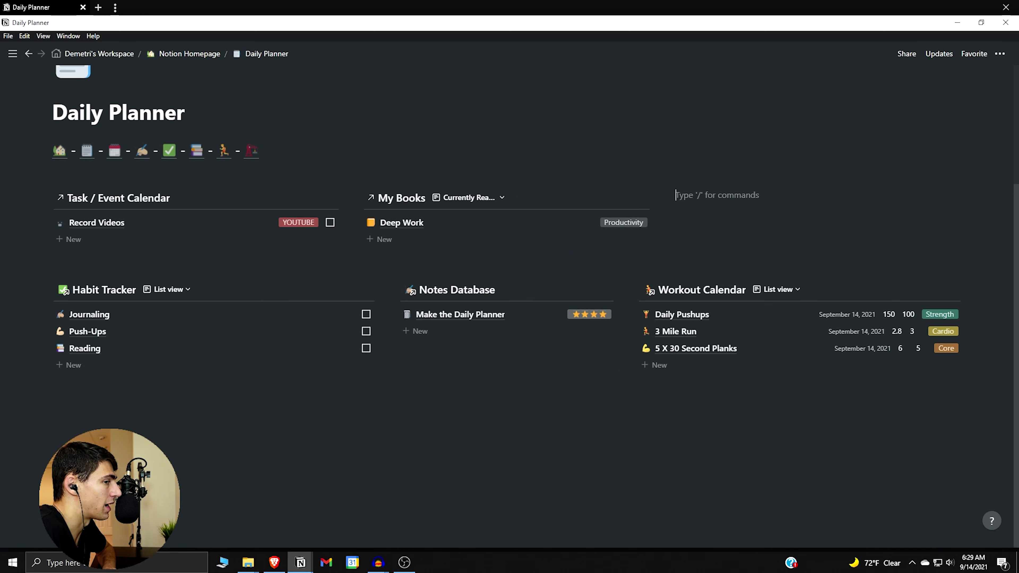
Copy the link of the Daily Highlights database on the Notes Database page and paste it below the Habit Tracker as a linked database
{"action": "scroll", "coordinate": [613, 367], "scroll_direction": "up", "scroll_amount": 1}
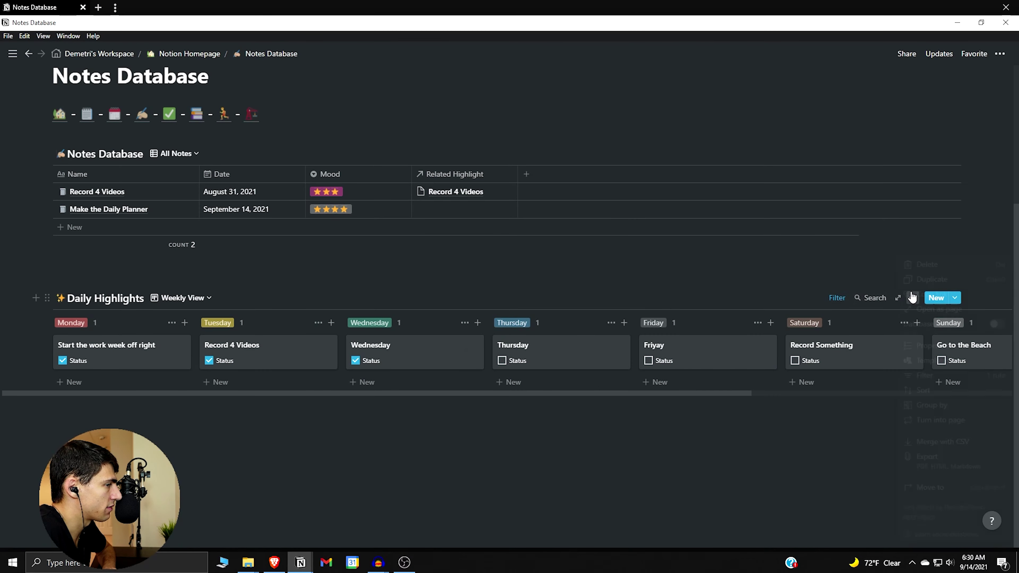
{"action": "left_click", "coordinate": [911, 298]}
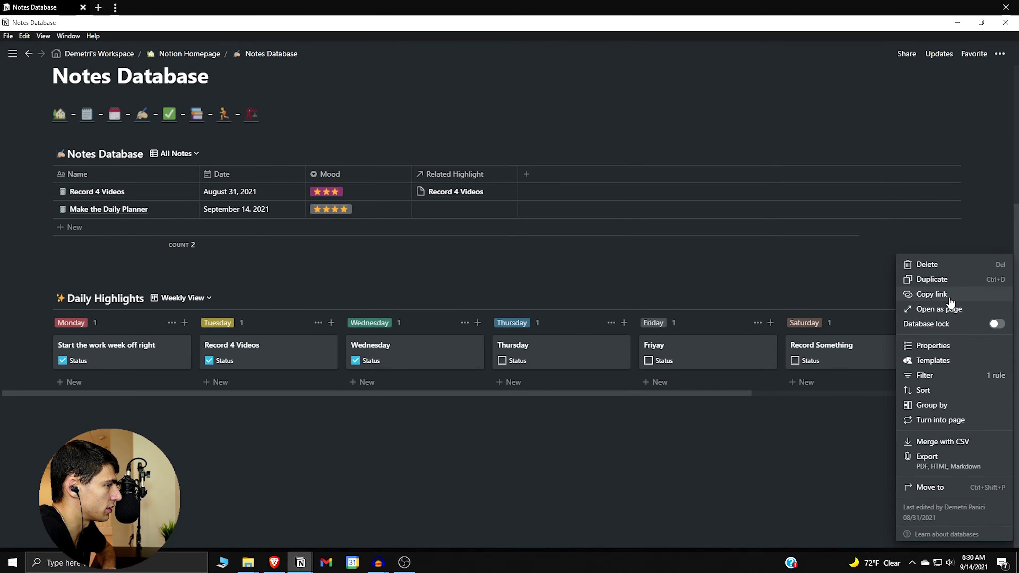
{"action": "left_click", "coordinate": [950, 241]}
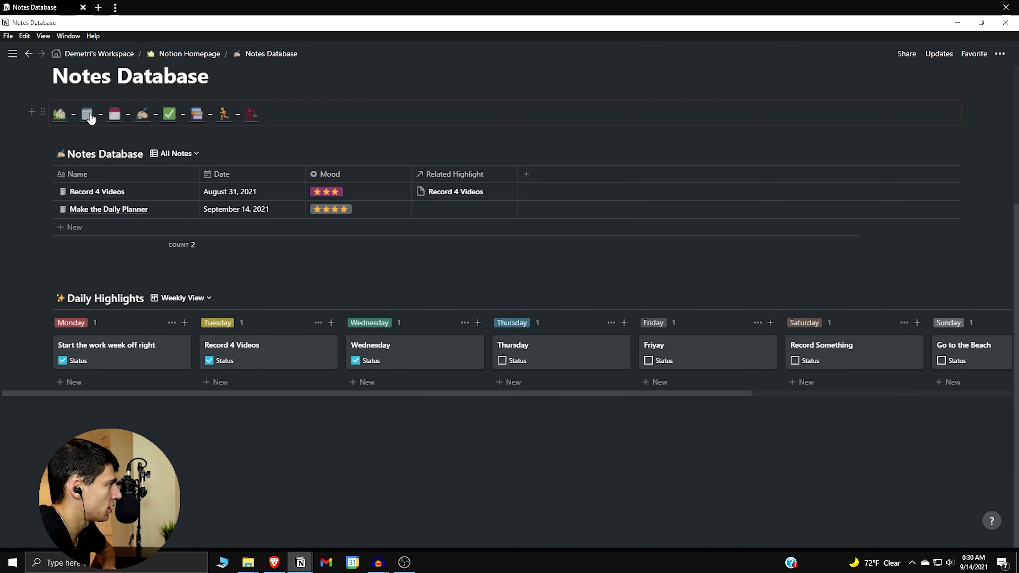
{"action": "left_click", "coordinate": [87, 116]}
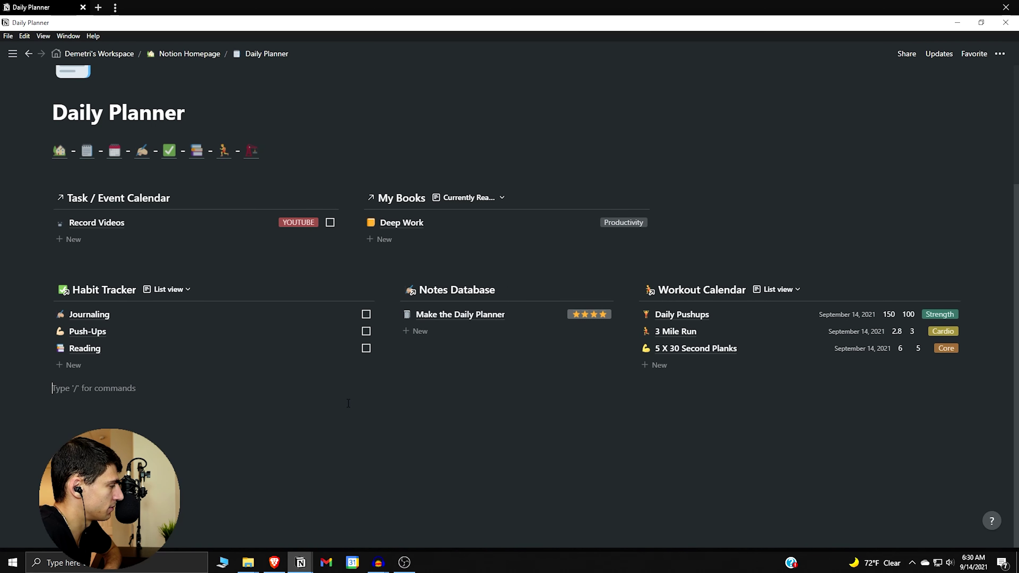
{"action": "key", "text": "ctrl+v"}
{"action": "left_click", "coordinate": [512, 420]}
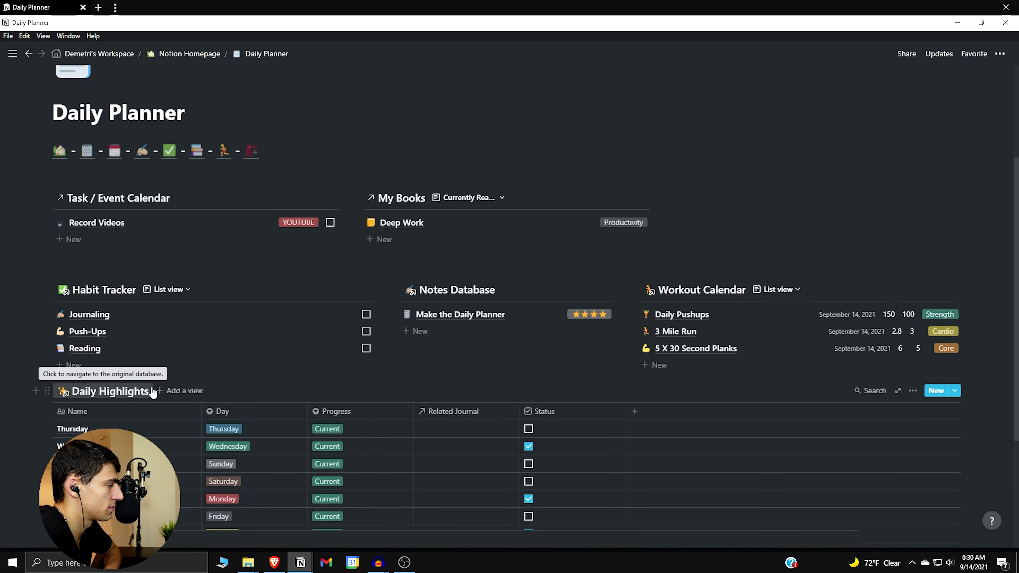
Add a Board view to the linked Daily Highlights database
{"action": "left_click", "coordinate": [177, 391]}
{"action": "left_click", "coordinate": [163, 207]}
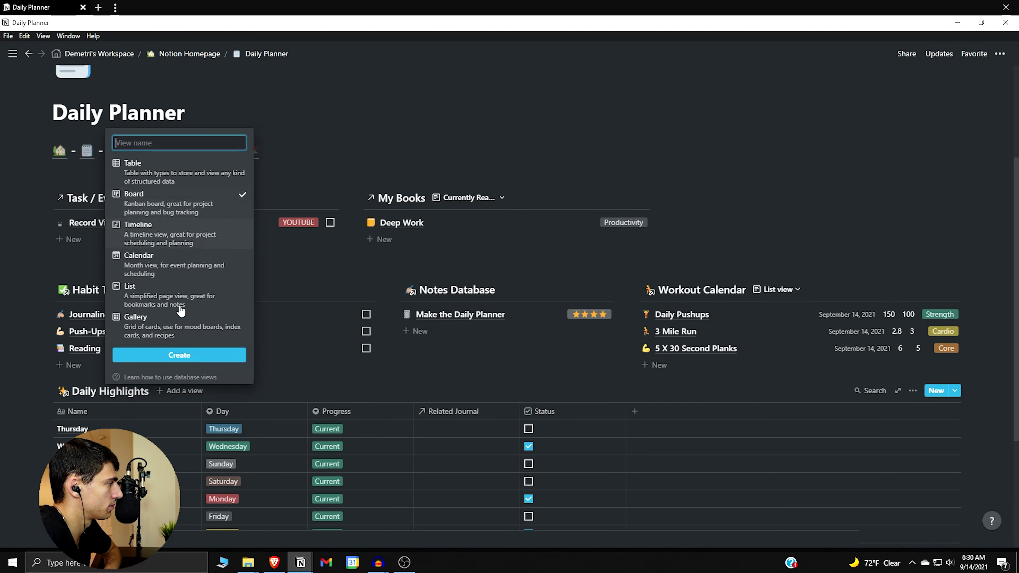
{"action": "left_click", "coordinate": [193, 355]}
{"action": "scroll", "coordinate": [321, 381], "scroll_direction": "down", "scroll_amount": 3}
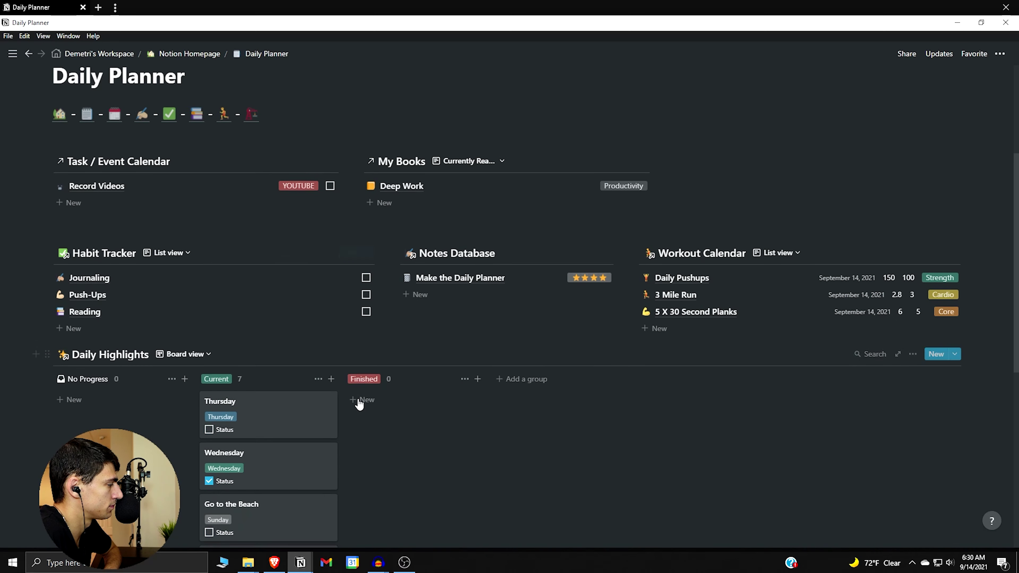
Group the Daily Highlights board by Day and insert an empty line above the board
{"action": "left_click", "coordinate": [912, 285]}
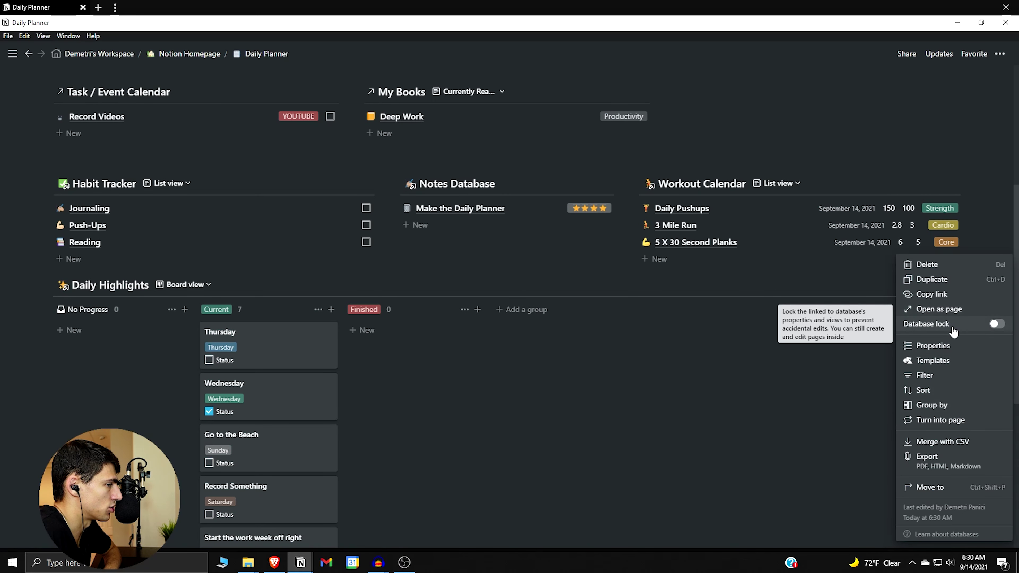
{"action": "left_click", "coordinate": [949, 347]}
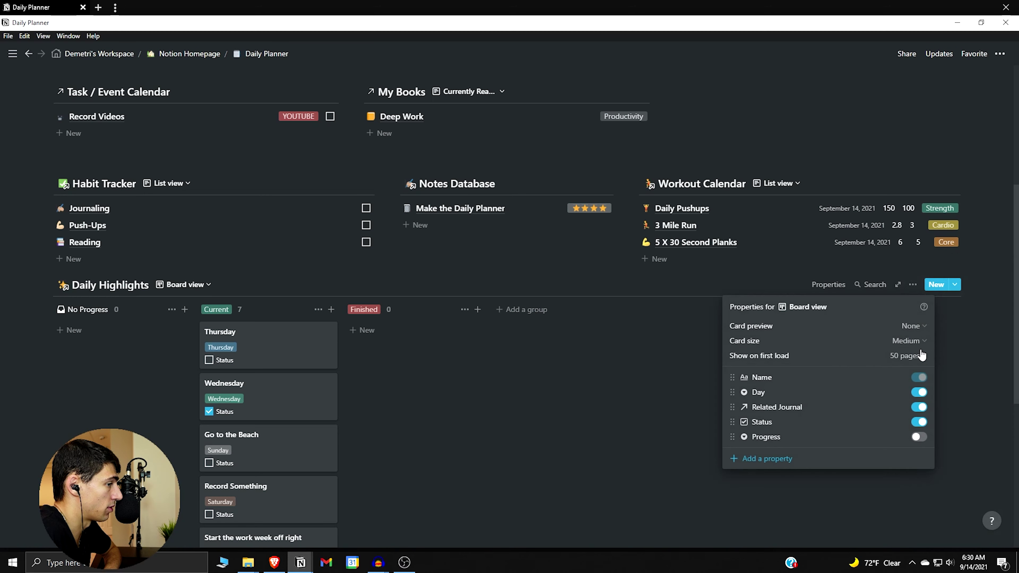
{"action": "left_click", "coordinate": [670, 364]}
{"action": "left_click", "coordinate": [912, 284]}
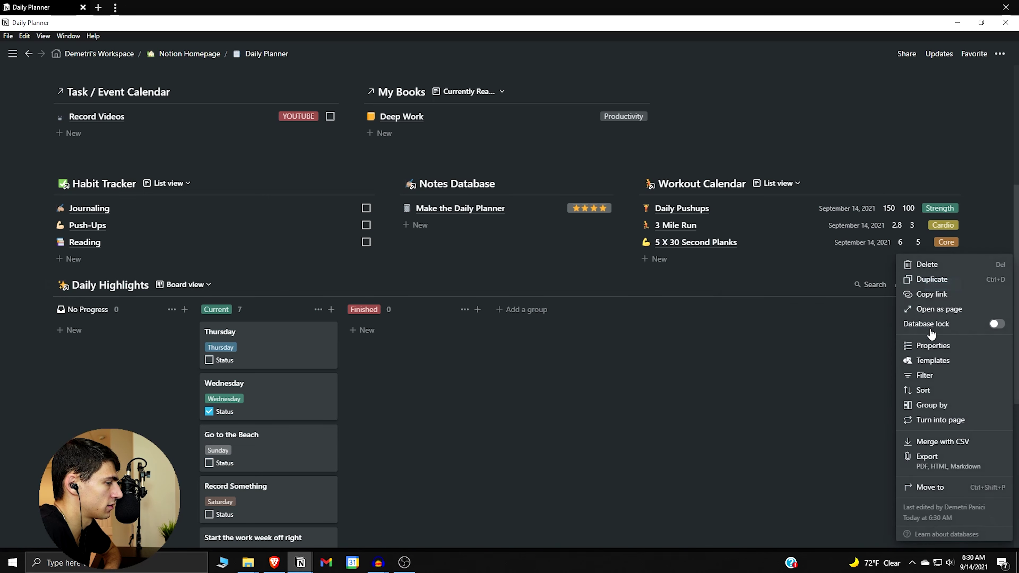
{"action": "left_click", "coordinate": [939, 398]}
{"action": "left_click", "coordinate": [803, 320]}
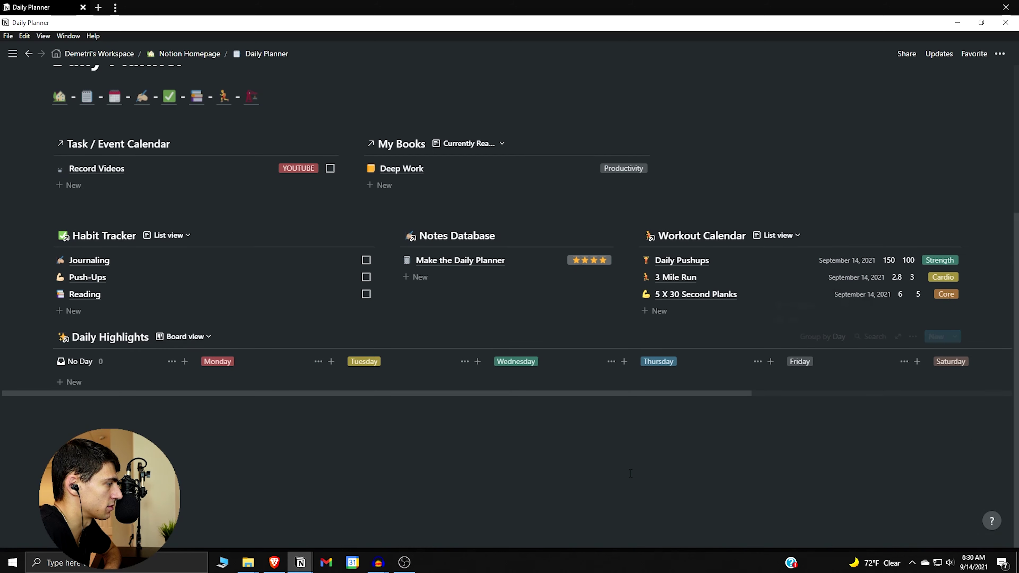
{"action": "left_click", "coordinate": [499, 463]}
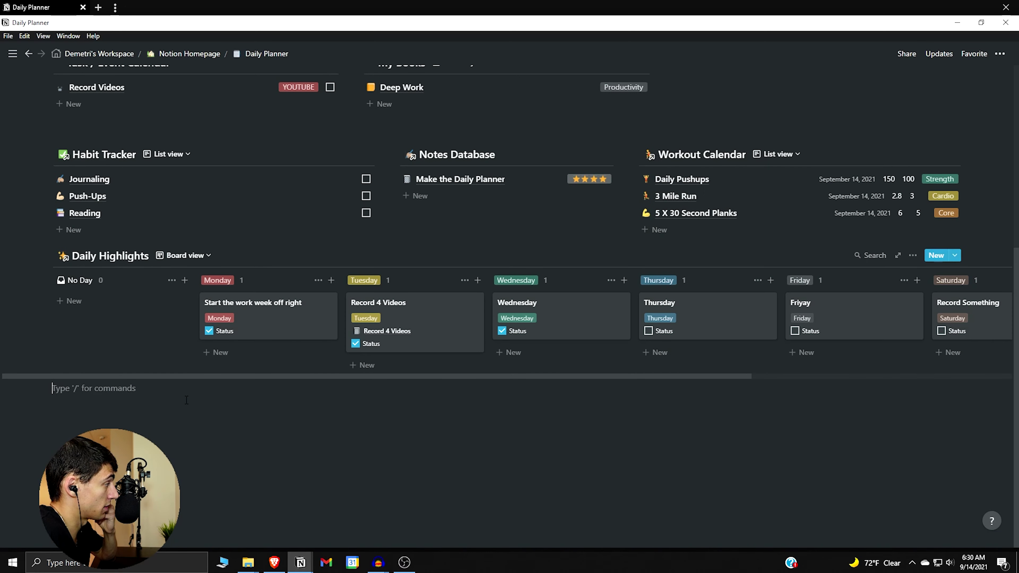
{"action": "left_click_drag", "start_coordinate": [45, 390], "coordinate": [121, 253]}
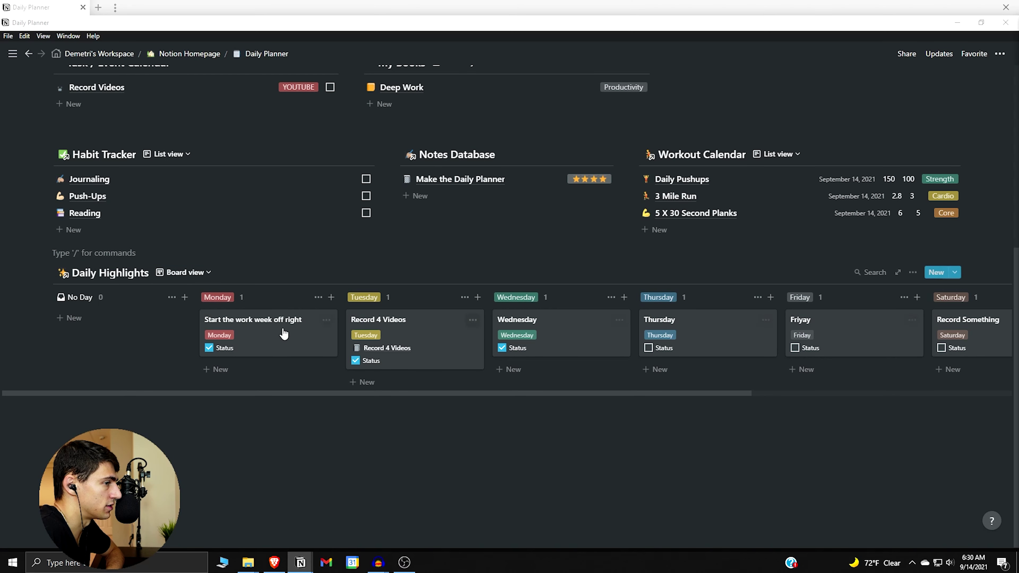
Add dividers below the Task / Event Calendar and My Books lists
{"action": "scroll", "coordinate": [283, 333], "scroll_direction": "up", "scroll_amount": 1}
{"action": "left_click", "coordinate": [173, 181]}
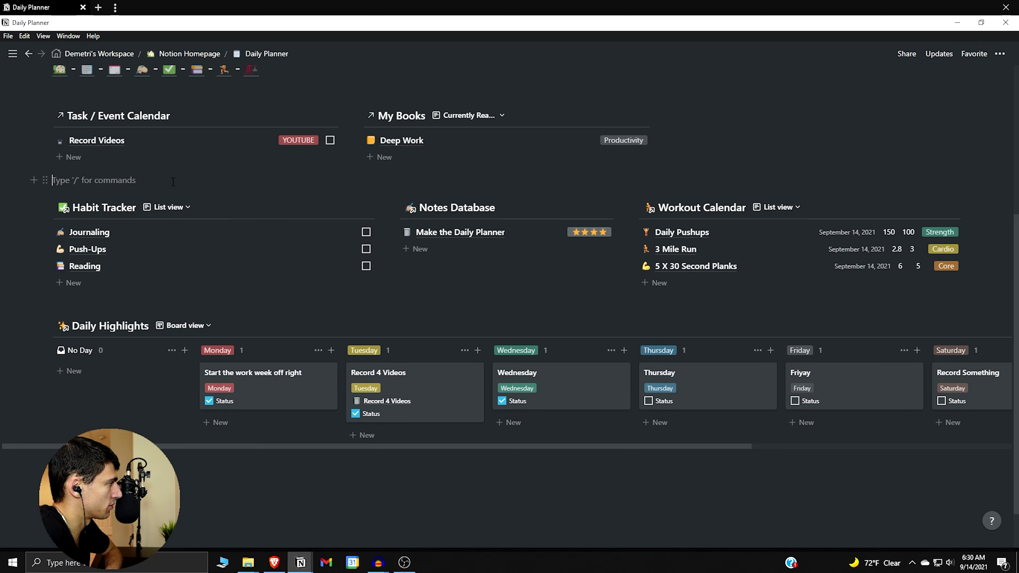
{"action": "type", "text": "/div"}
{"action": "key", "text": "Return"}
{"action": "left_click_drag", "start_coordinate": [46, 176], "coordinate": [441, 165]}
Insert a divider above Daily Highlights and place it inside the column below the Habit Tracker list
{"action": "left_click", "coordinate": [88, 307]}
{"action": "type", "text": "/div"}
{"action": "key", "text": "Return"}
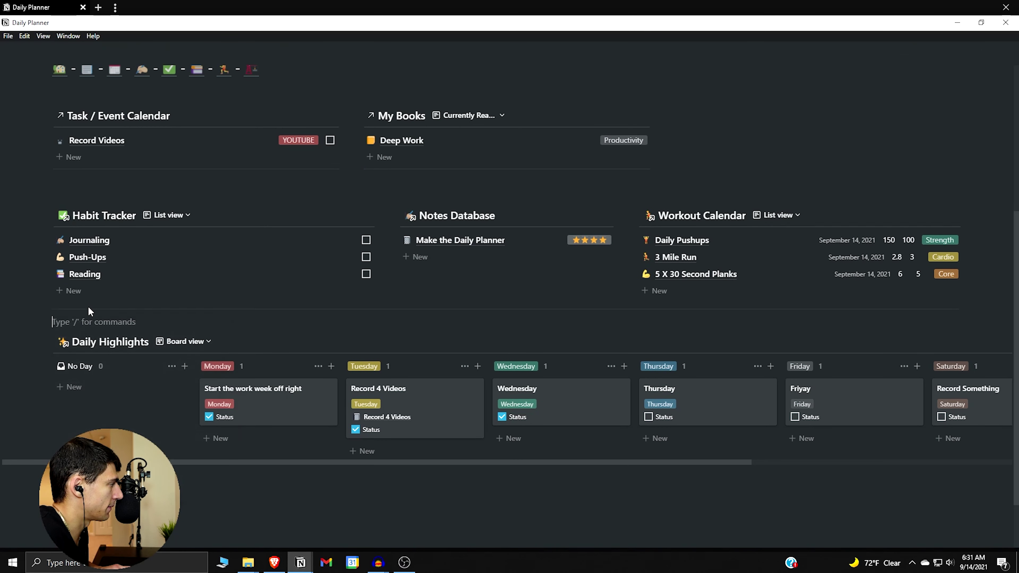
{"action": "left_click_drag", "start_coordinate": [45, 308], "coordinate": [82, 295]}
{"action": "key", "text": "ctrl+z"}
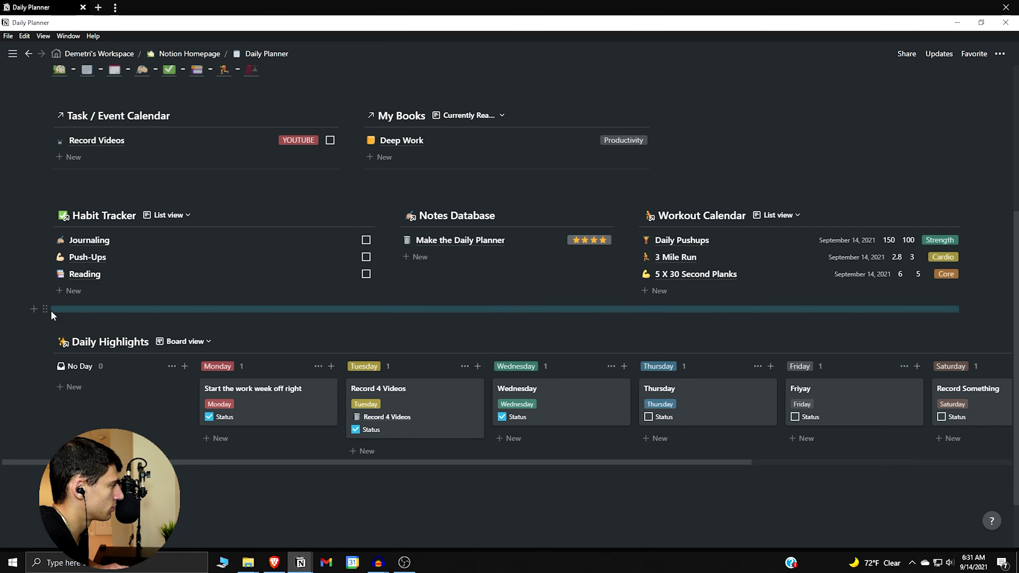
{"action": "key", "text": "ctrl+z"}
{"action": "left_click", "coordinate": [85, 318]}
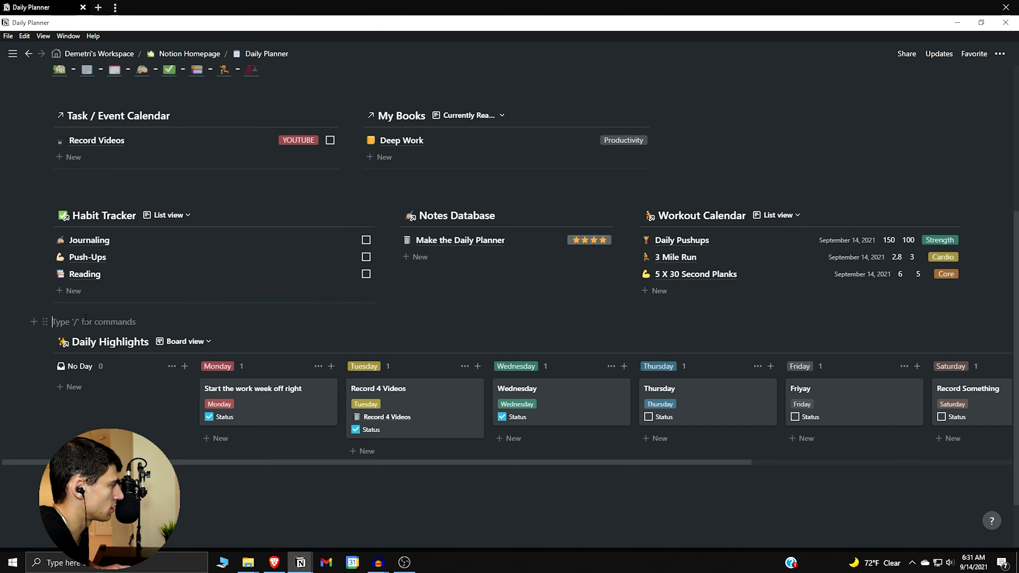
Insert another divider and move it into the column below the Notes Database list
{"action": "type", "text": "/div"}
{"action": "key", "text": "Return"}
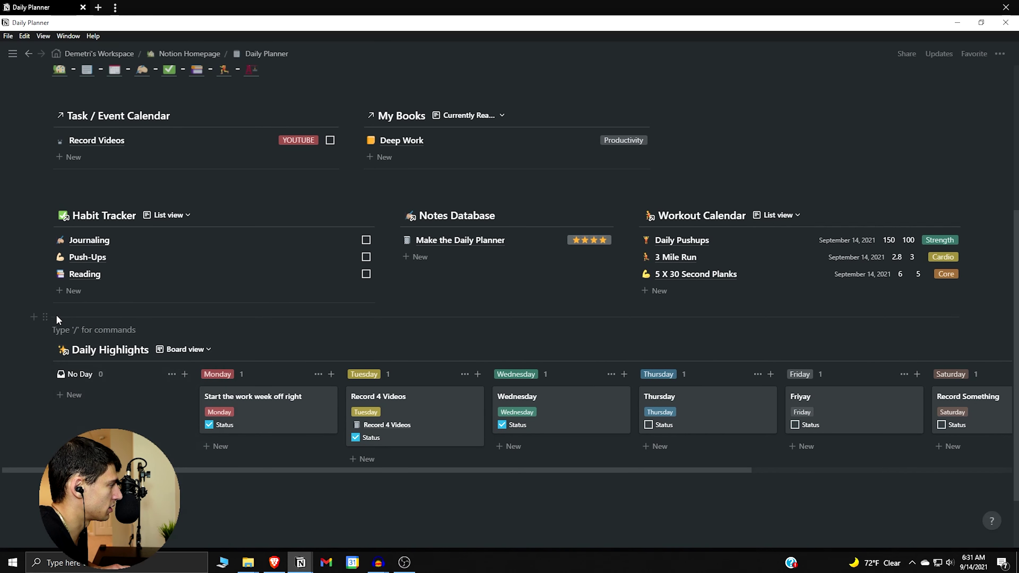
{"action": "left_click_drag", "start_coordinate": [45, 317], "coordinate": [380, 335]}
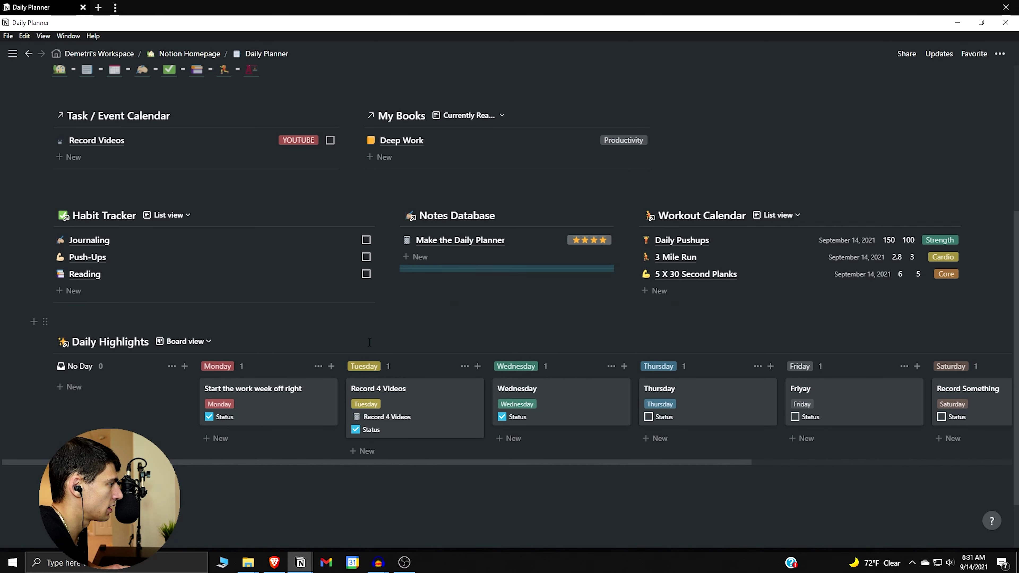
Create one more divider and move it into the column below the Workout Calendar list
{"action": "left_click_drag", "start_coordinate": [312, 322], "coordinate": [311, 322]}
{"action": "type", "text": "/d"}
{"action": "key", "text": "BackSpace"}
{"action": "key", "text": "BackSpace"}
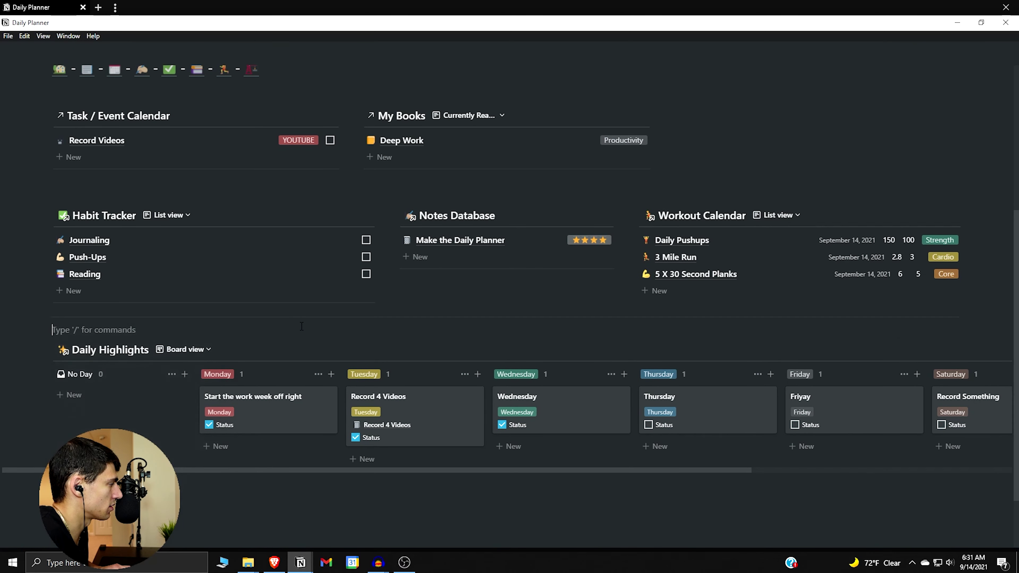
{"action": "left_click_drag", "start_coordinate": [579, 305], "coordinate": [712, 299]}
Add a full-width divider directly above Daily Highlights and delete the extra empty line below it
{"action": "type", "text": "---"}
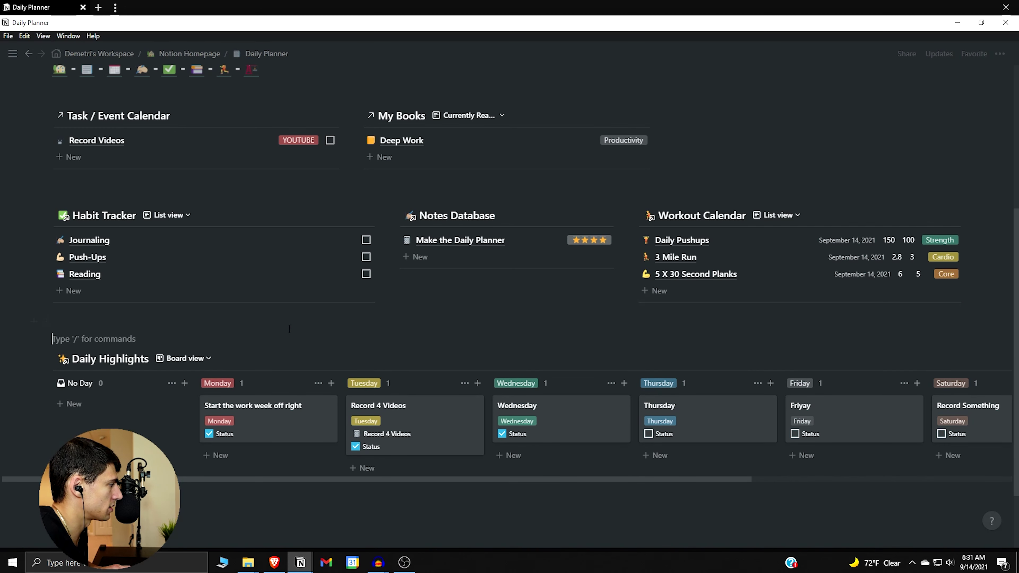
{"action": "type", "text": "/d"}
{"action": "key", "text": "BackSpace"}
{"action": "key", "text": "BackSpace"}
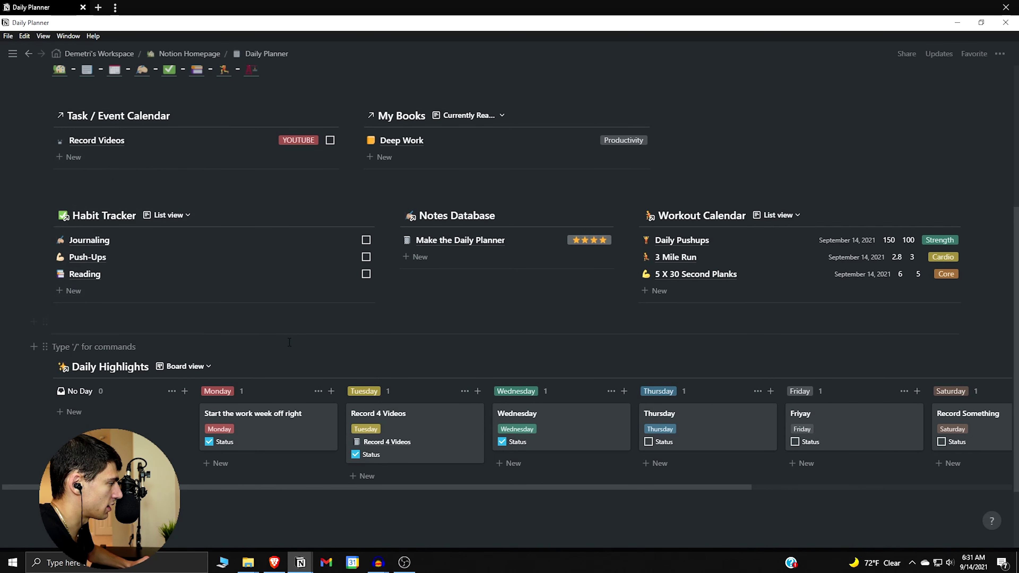
{"action": "key", "text": "BackSpace"}
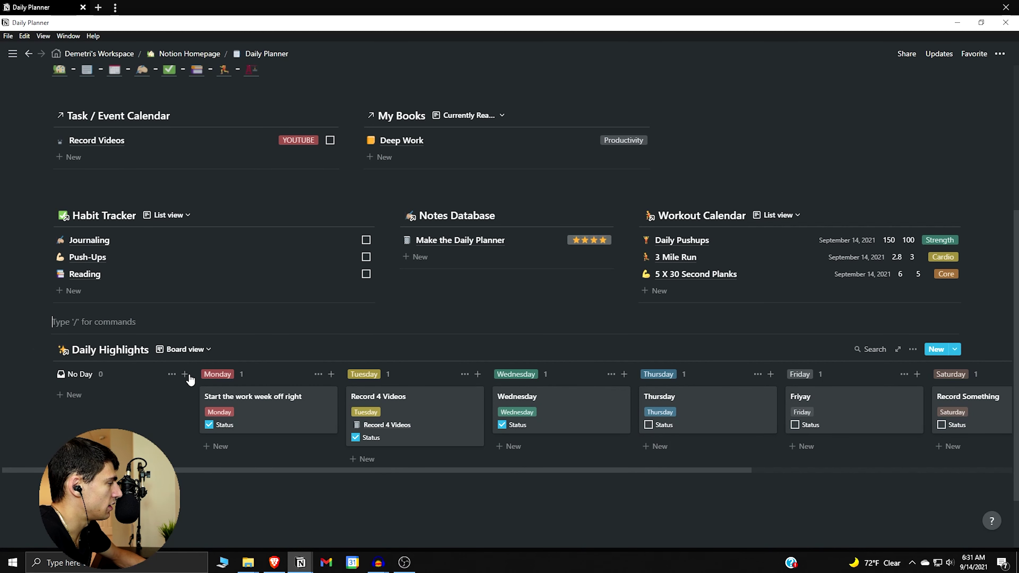
Filter the Daily Highlights board view so that Progress is Current
{"action": "left_click", "coordinate": [913, 349]}
{"action": "left_click", "coordinate": [388, 361]}
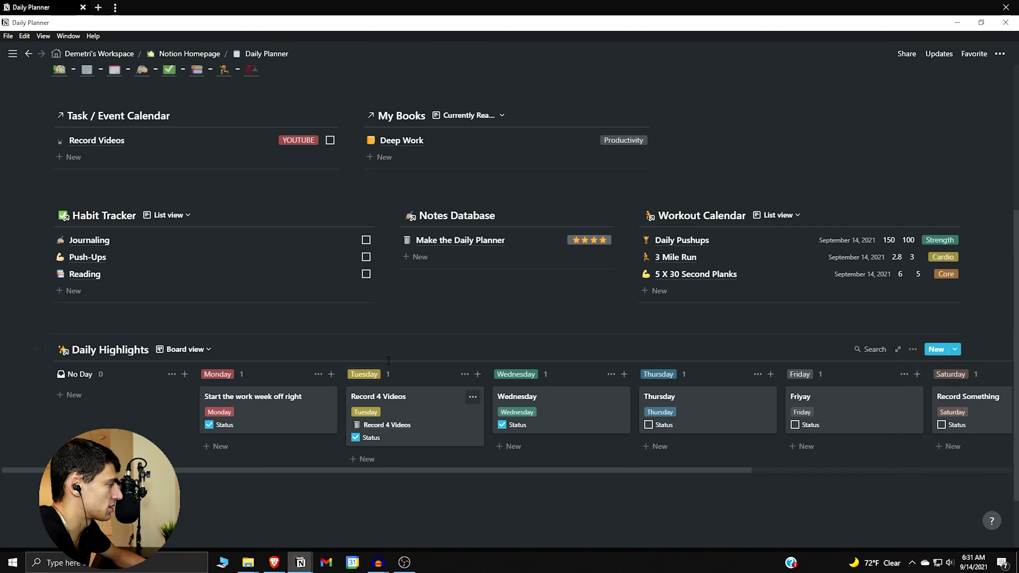
{"action": "left_click", "coordinate": [912, 349]}
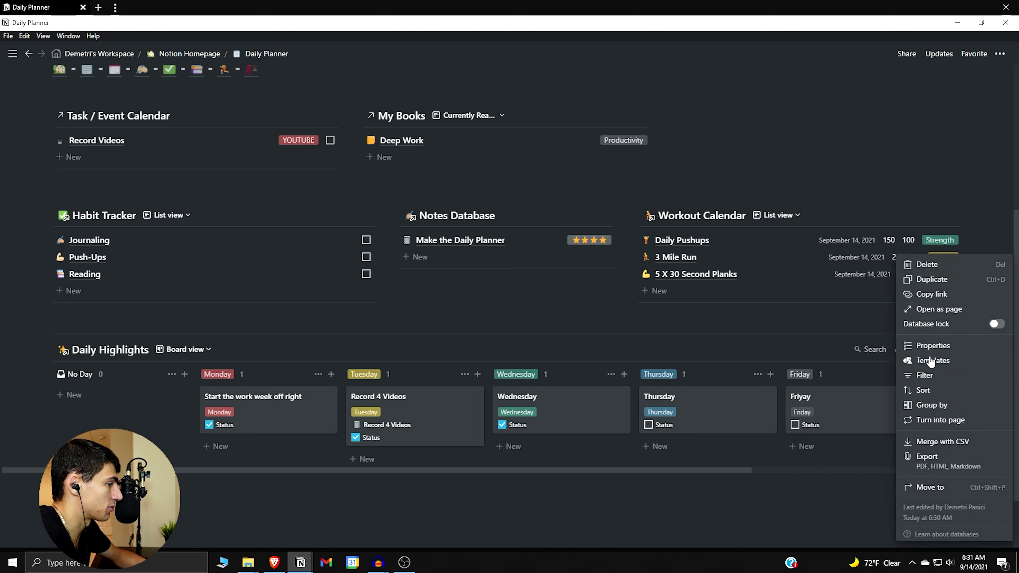
{"action": "left_click", "coordinate": [929, 374]}
{"action": "left_click", "coordinate": [725, 450]}
{"action": "left_click", "coordinate": [734, 468]}
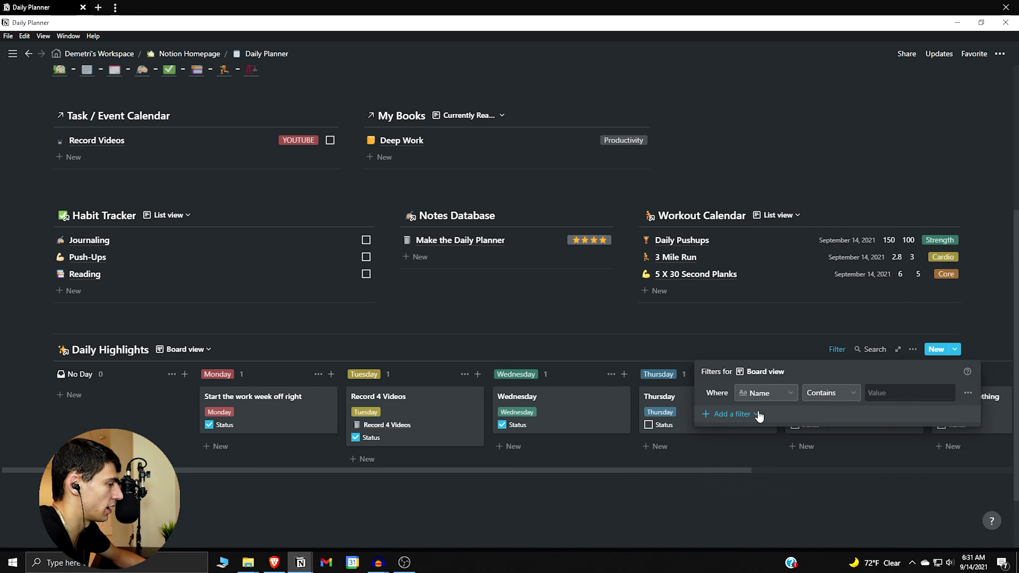
{"action": "left_click", "coordinate": [761, 386]}
{"action": "left_click", "coordinate": [745, 470]}
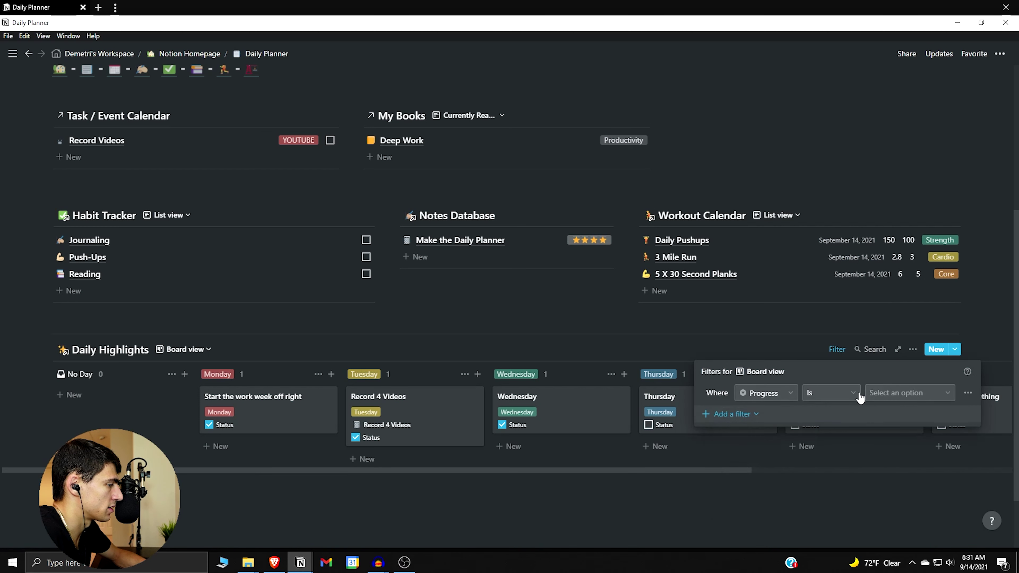
{"action": "left_click", "coordinate": [879, 391]}
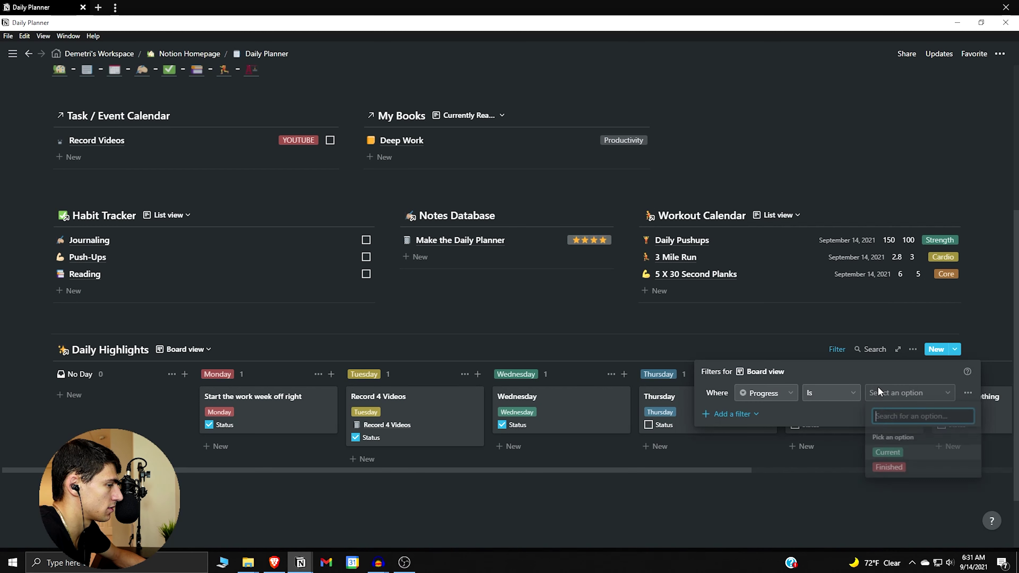
{"action": "left_click", "coordinate": [910, 454]}
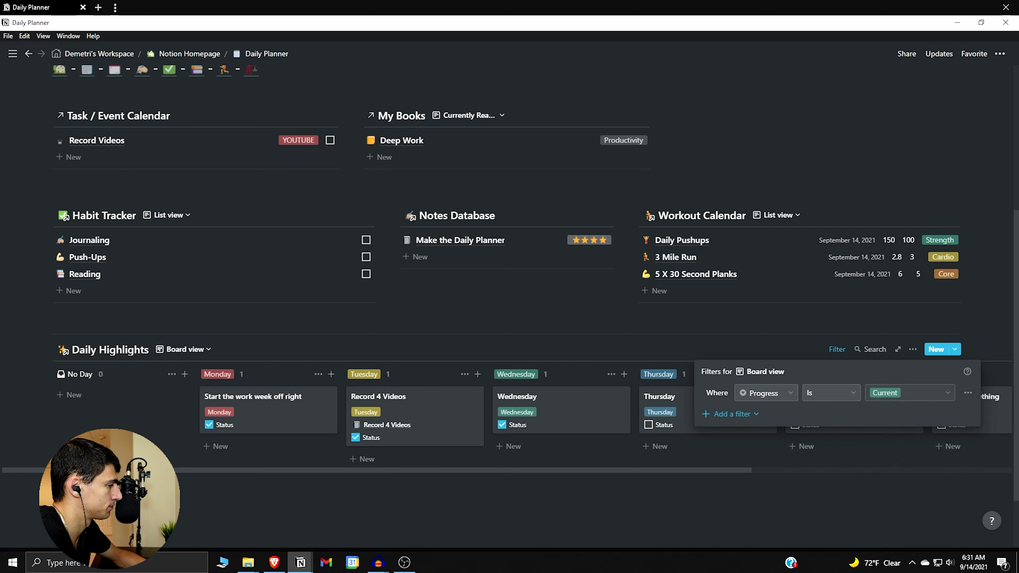
{"action": "left_click", "coordinate": [699, 350]}
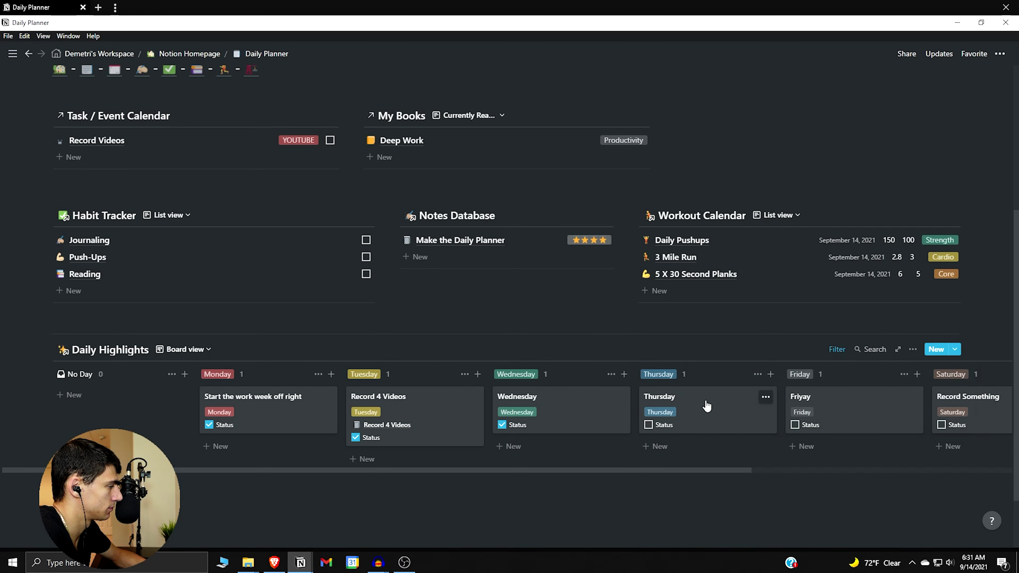
Add a card to the No Day group of Daily Highlights and title it "This will disappear", correcting the spelling
{"action": "left_click", "coordinate": [968, 472]}
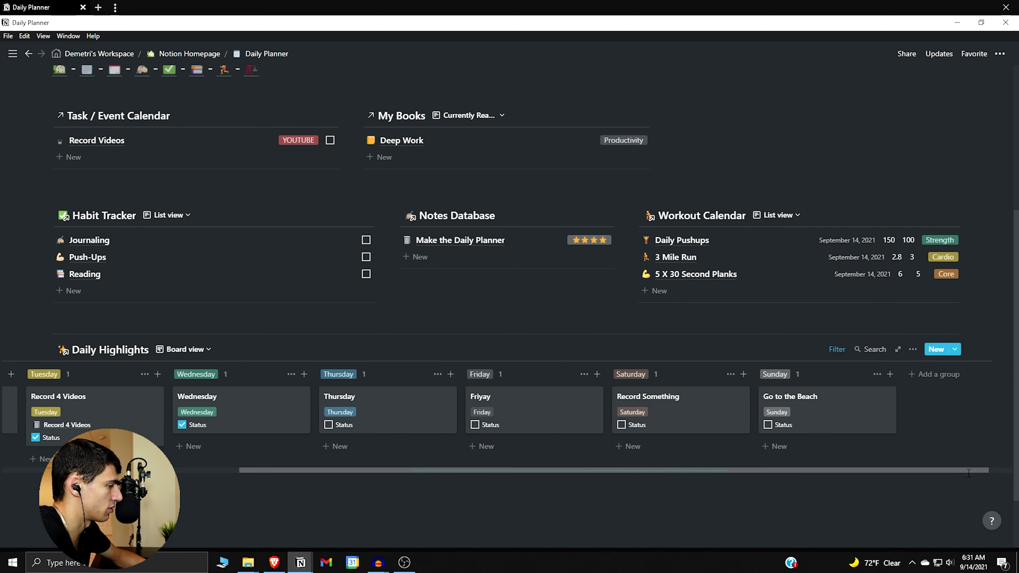
{"action": "left_click_drag", "start_coordinate": [968, 472], "coordinate": [728, 472]}
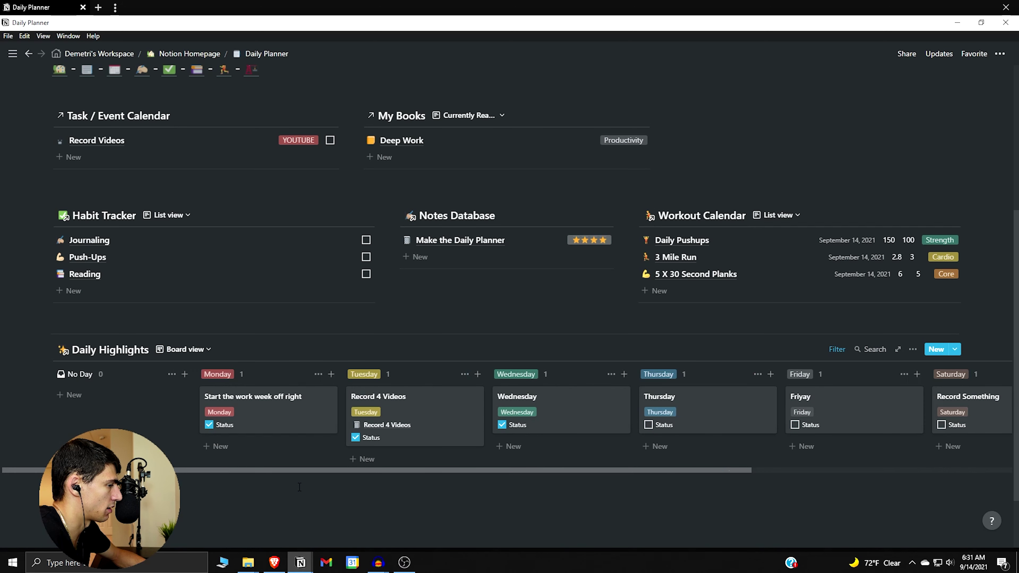
{"action": "left_click", "coordinate": [156, 395]}
{"action": "type", "text": "This will dissapear"}
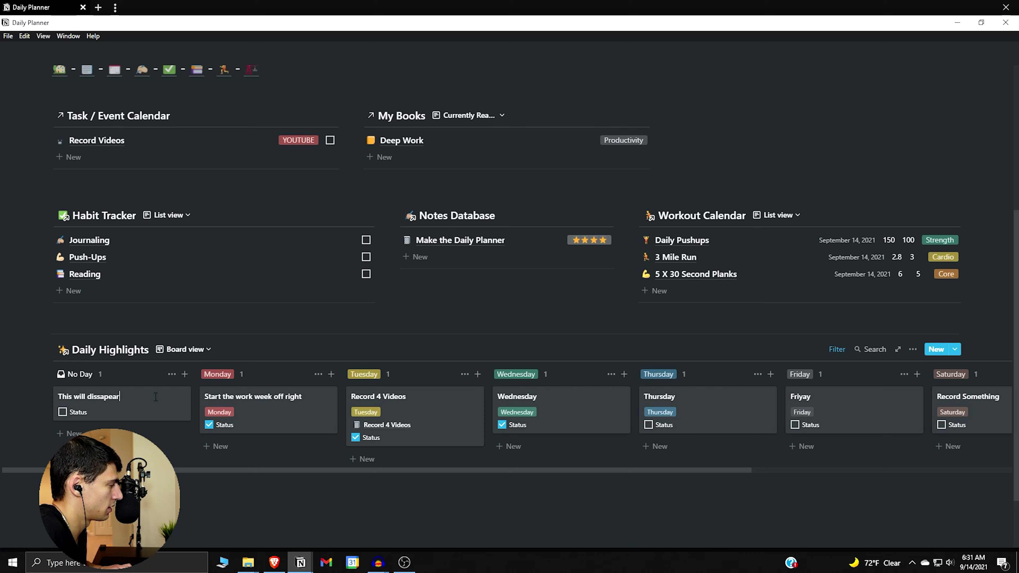
{"action": "left_click", "coordinate": [159, 402]}
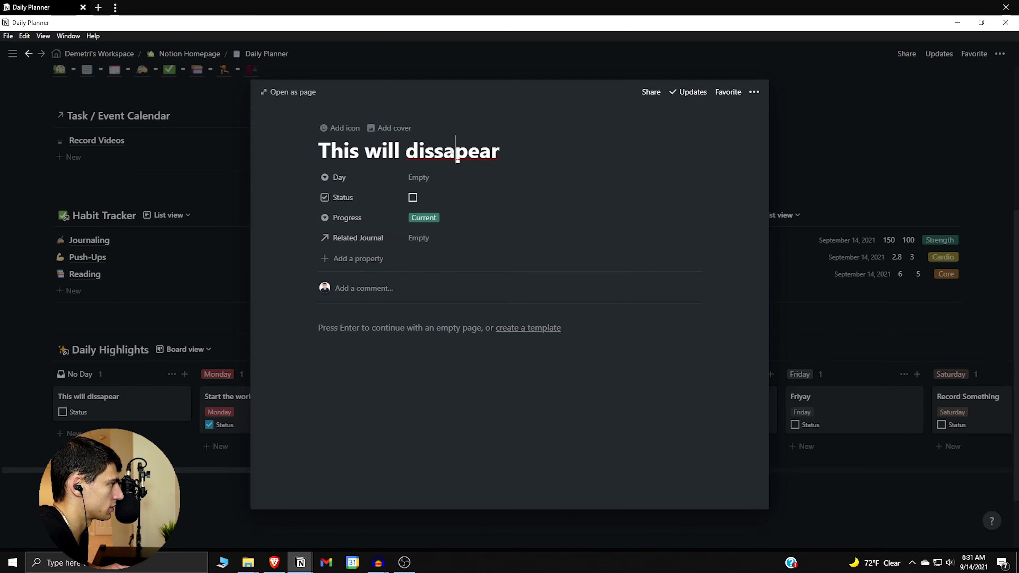
{"action": "right_click", "coordinate": [453, 150]}
{"action": "left_click", "coordinate": [449, 165]}
Set the Progress property of the "This will disappear" card to Finished
{"action": "left_click", "coordinate": [424, 217]}
{"action": "left_click", "coordinate": [137, 382]}
{"action": "left_click", "coordinate": [130, 408]}
{"action": "right_click", "coordinate": [117, 407]}
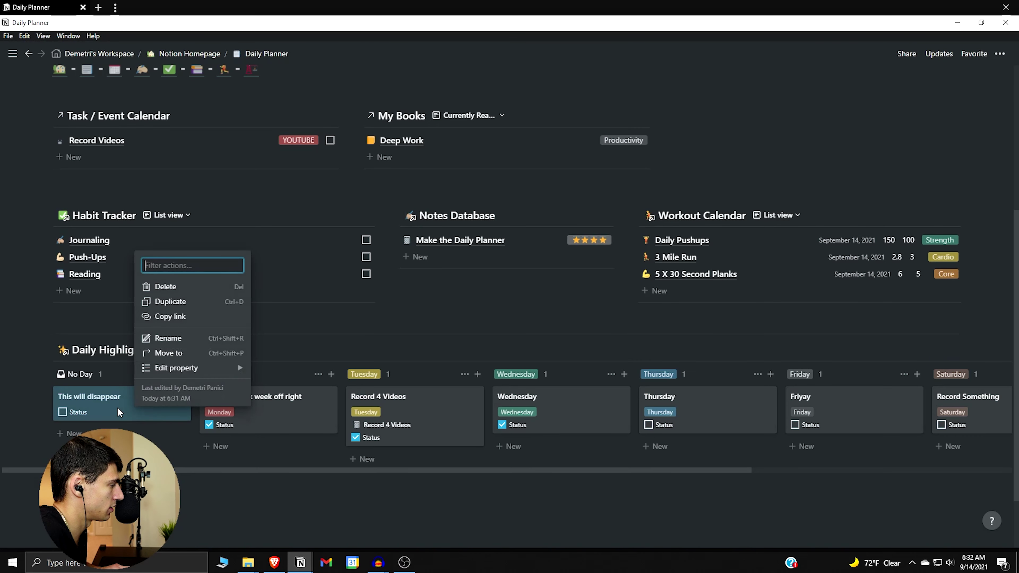
{"action": "mouse_move", "coordinate": [177, 368]}
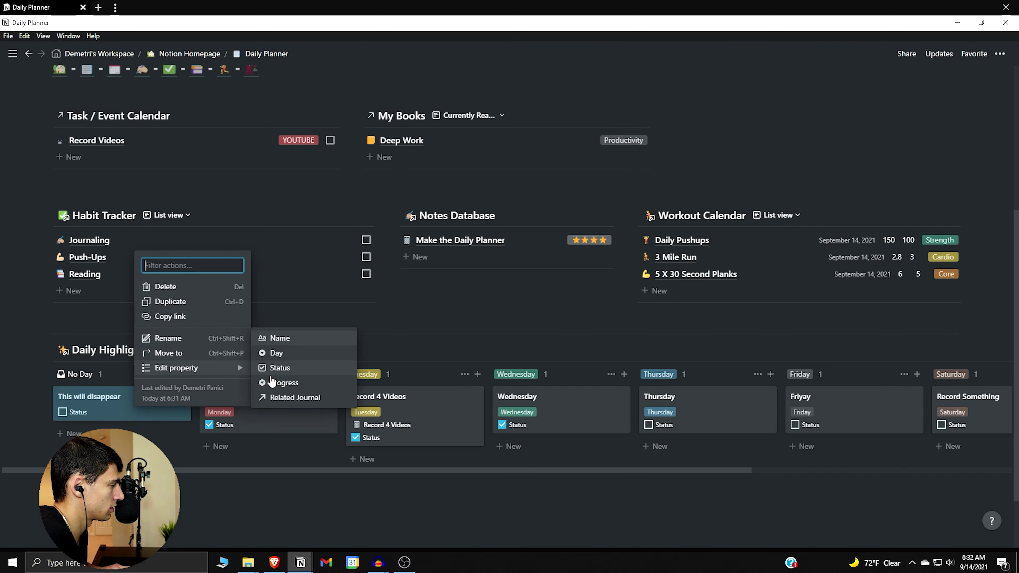
{"action": "left_click", "coordinate": [284, 382]}
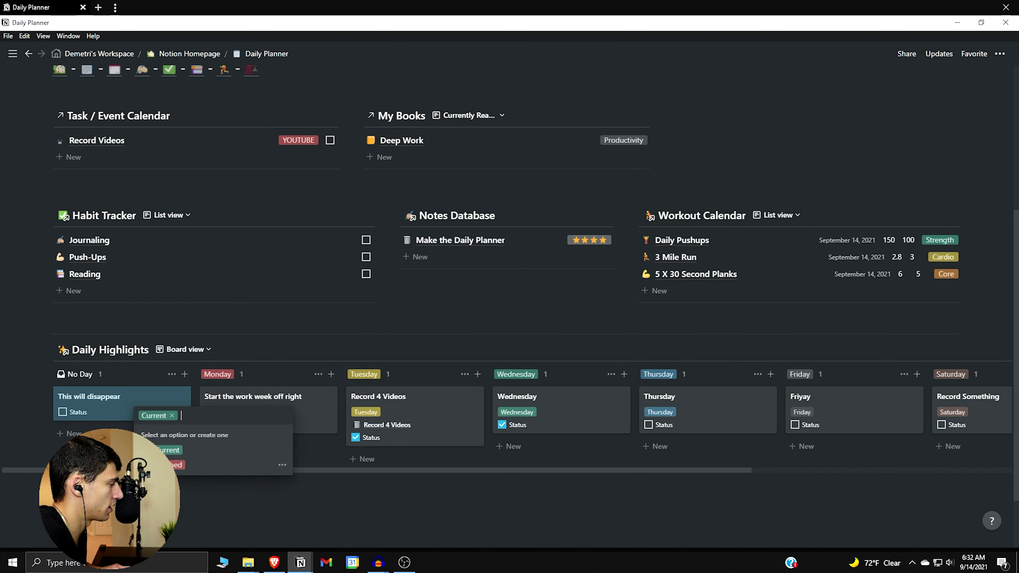
{"action": "left_click", "coordinate": [172, 465]}
Move the No Day group to the end of the Daily Highlights board, after Sunday
{"action": "left_click_drag", "start_coordinate": [102, 374], "coordinate": [980, 386]}
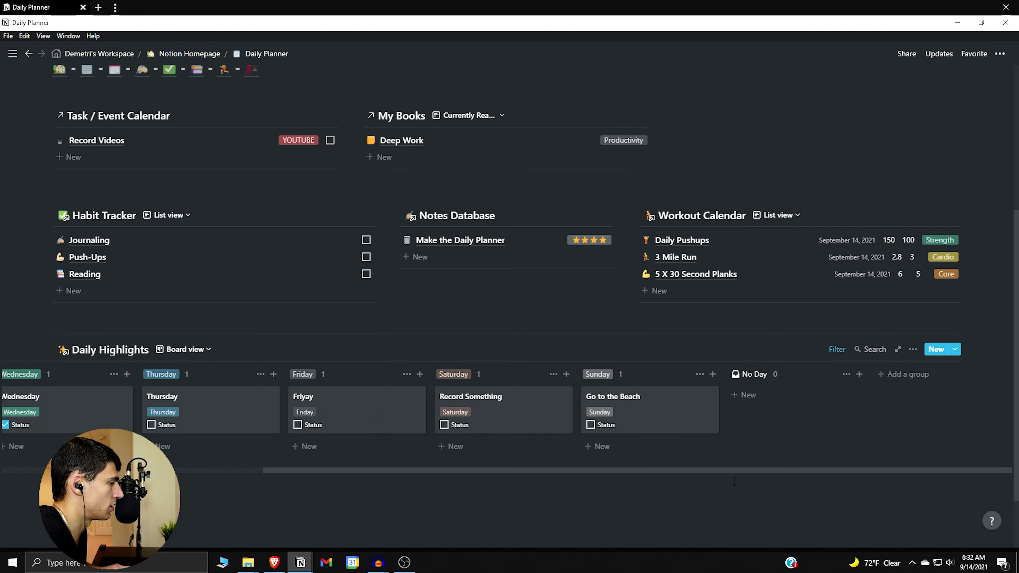
{"action": "left_click_drag", "start_coordinate": [642, 470], "coordinate": [381, 470]}
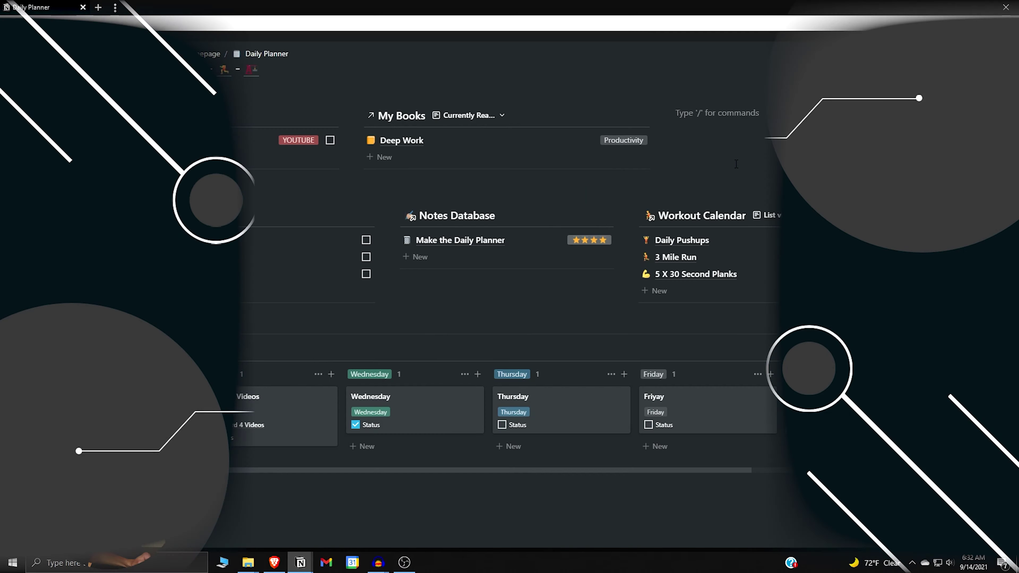
{"action": "scroll", "coordinate": [862, 156], "scroll_direction": "up", "scroll_amount": 1}
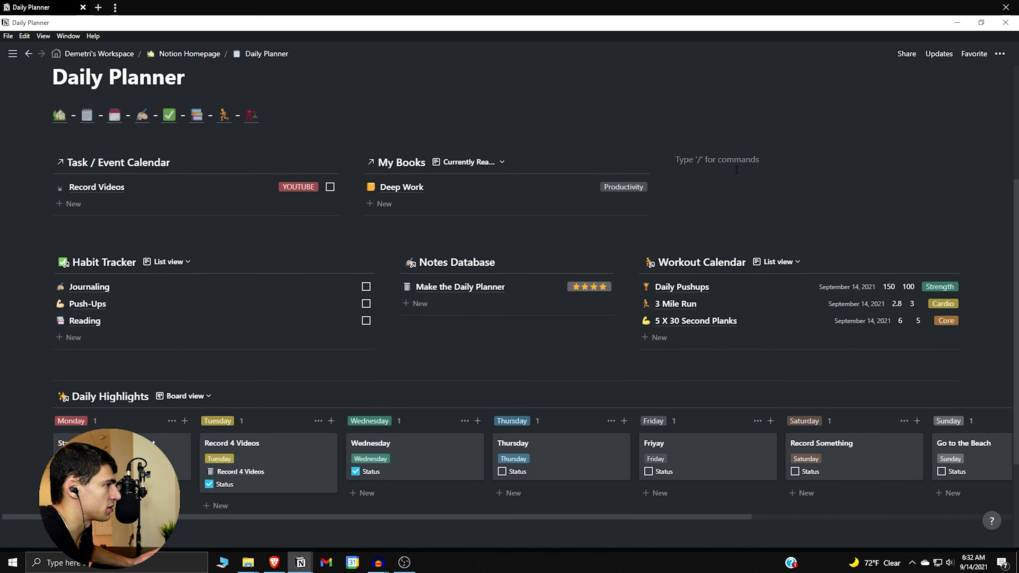
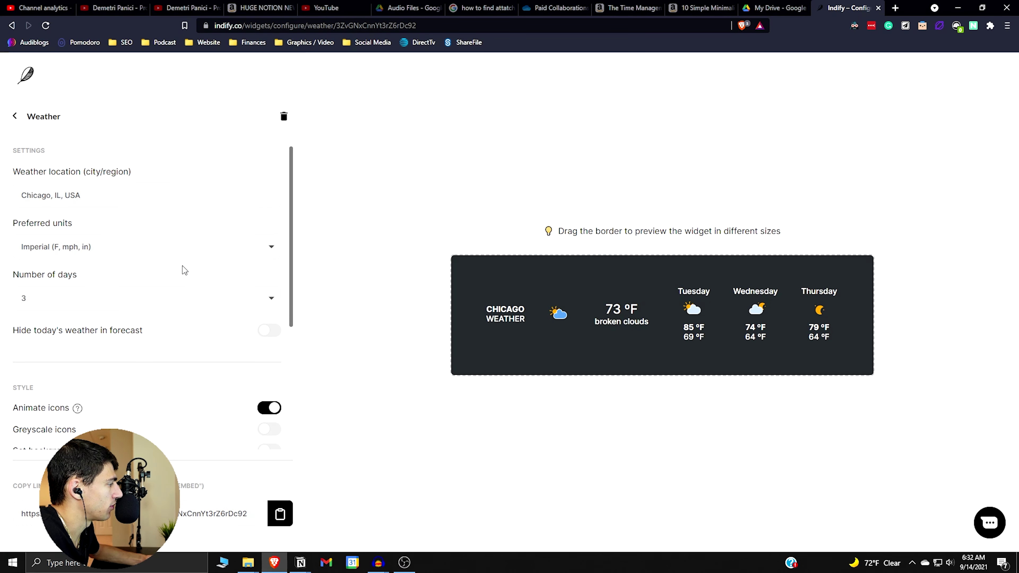
Try the Indify weather widget with a 1-day forecast and return its number of days to 3
{"action": "scroll", "coordinate": [130, 347], "scroll_direction": "down", "scroll_amount": 1}
{"action": "scroll", "coordinate": [212, 341], "scroll_direction": "down", "scroll_amount": 2}
{"action": "scroll", "coordinate": [216, 345], "scroll_direction": "up", "scroll_amount": 3}
{"action": "left_click", "coordinate": [85, 299]}
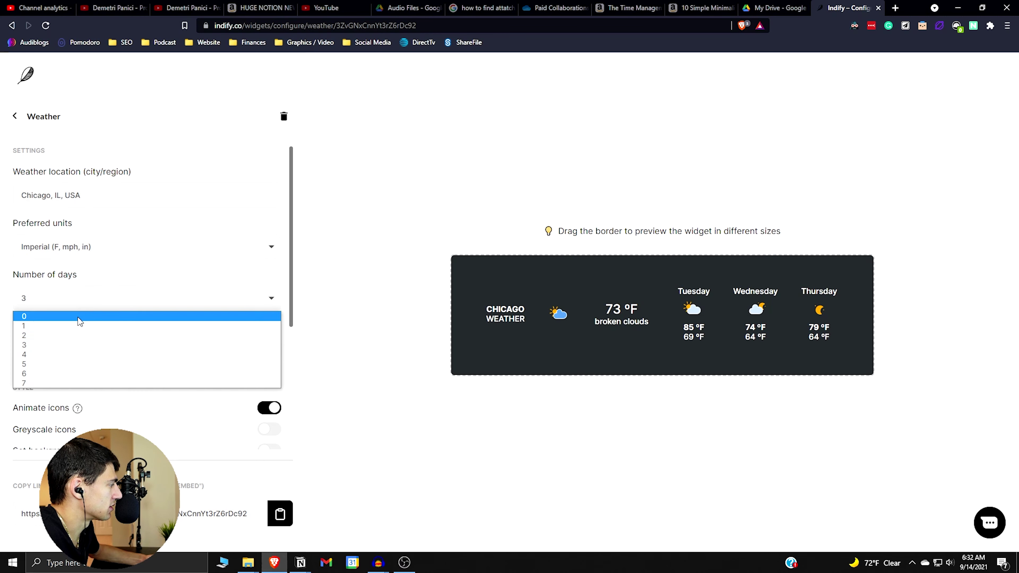
{"action": "left_click", "coordinate": [74, 316]}
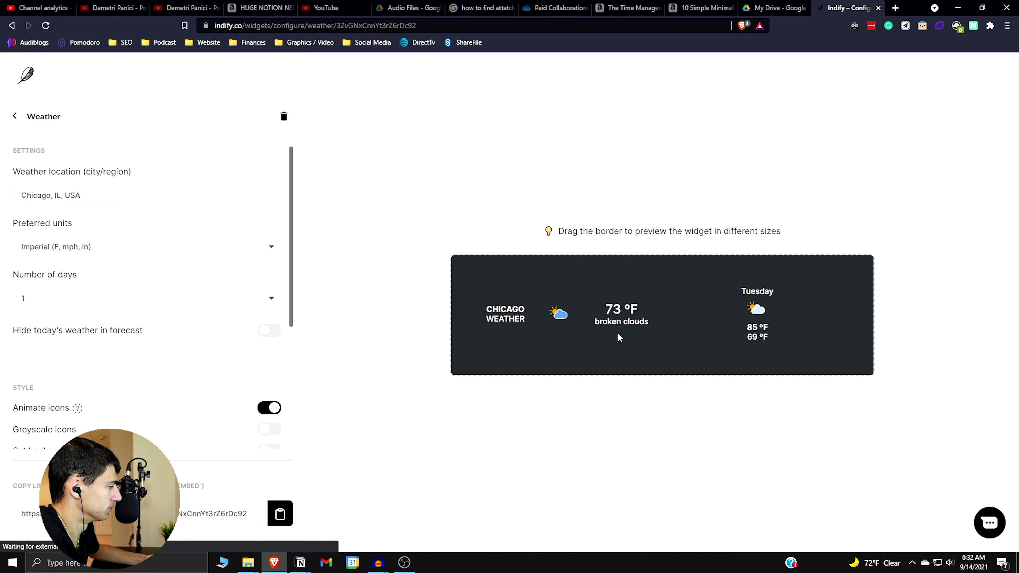
{"action": "left_click", "coordinate": [119, 302]}
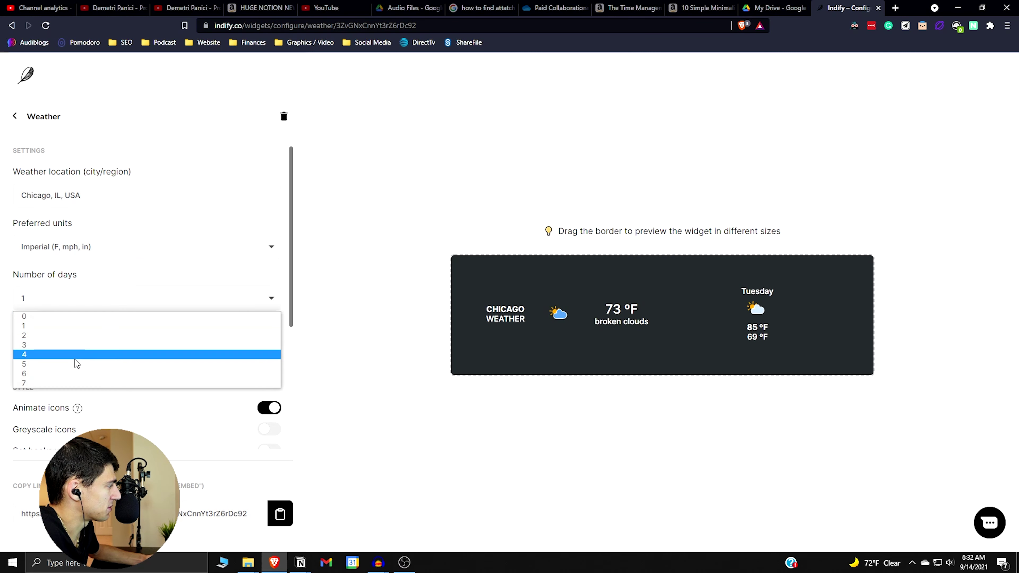
{"action": "left_click", "coordinate": [74, 345]}
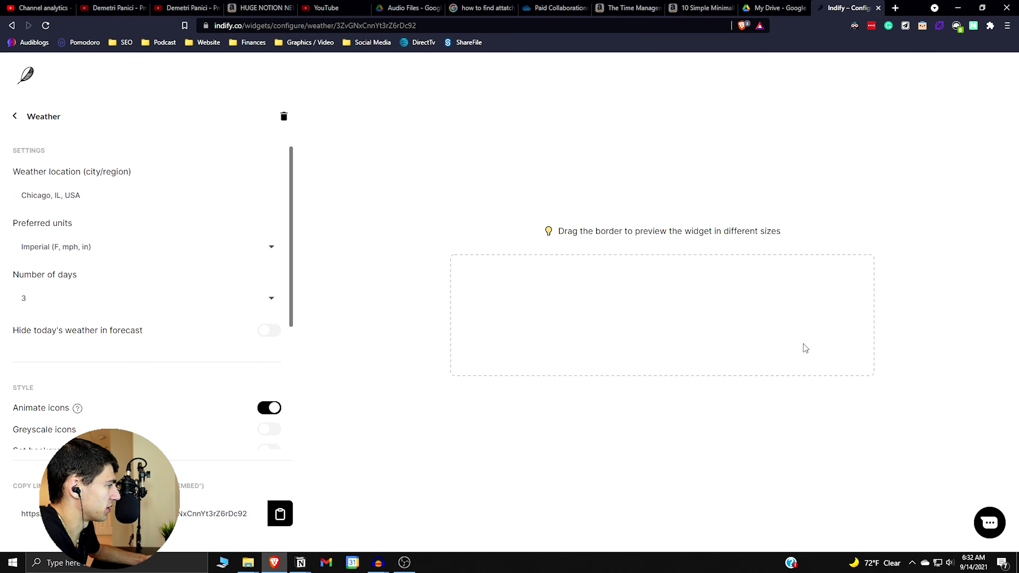
Copy the weather widget's link from Indify and embed it in the empty column beside My Books on Notion's Daily Planner page
{"action": "scroll", "coordinate": [160, 281], "scroll_direction": "down", "scroll_amount": 5}
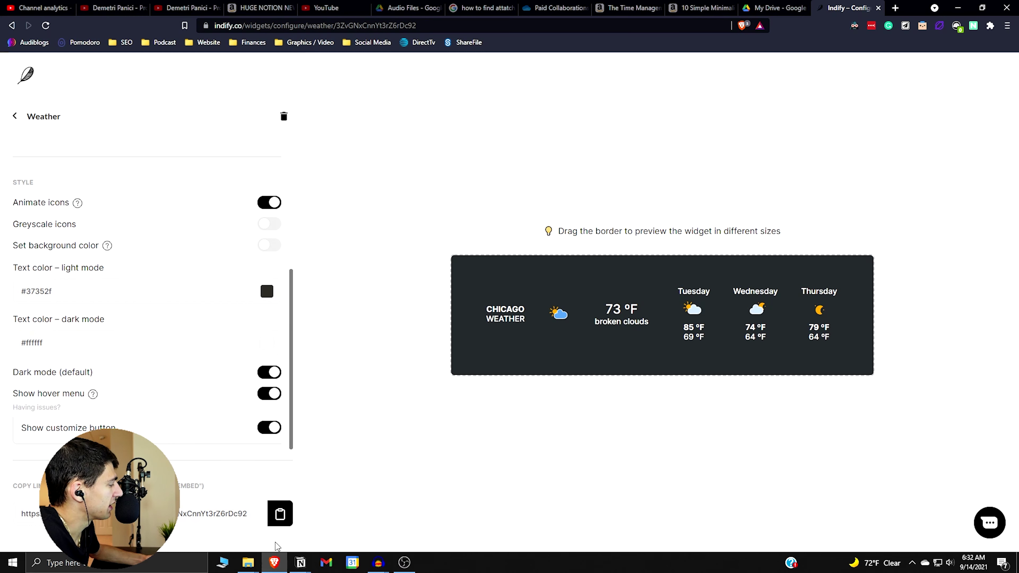
{"action": "left_click", "coordinate": [279, 518]}
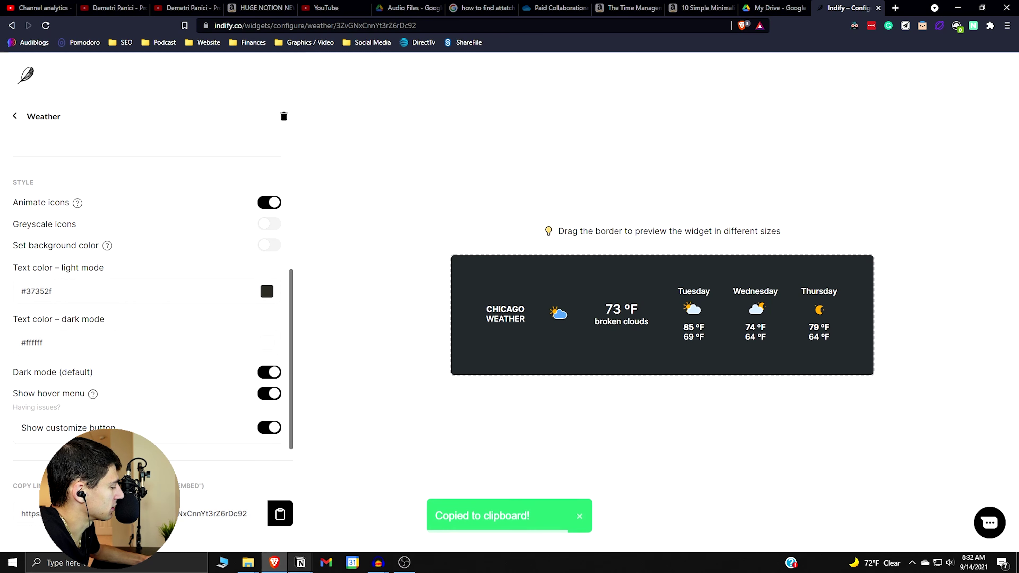
{"action": "mouse_move", "coordinate": [300, 563]}
{"action": "left_click", "coordinate": [328, 526]}
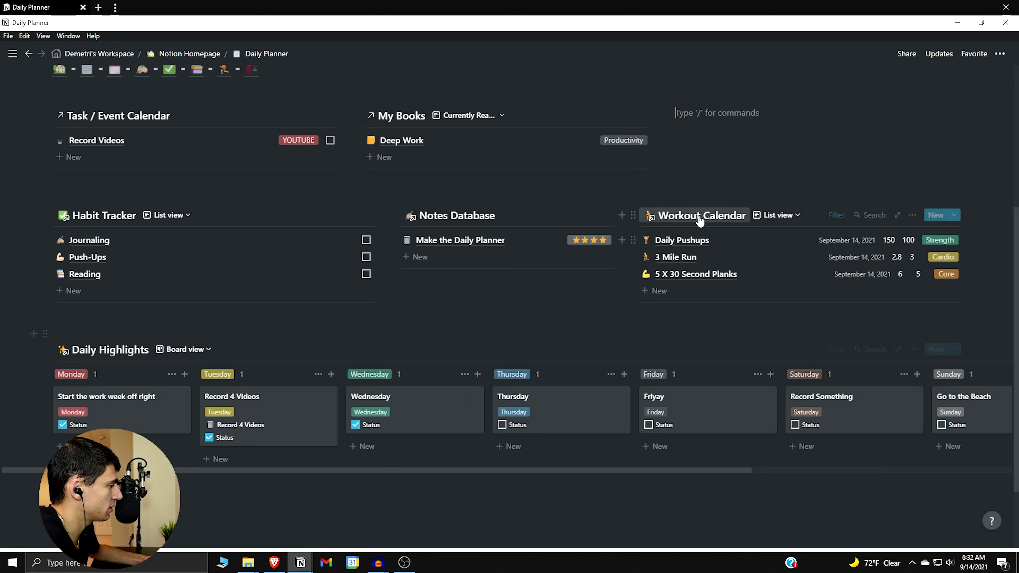
{"action": "key", "text": "ctrl+v"}
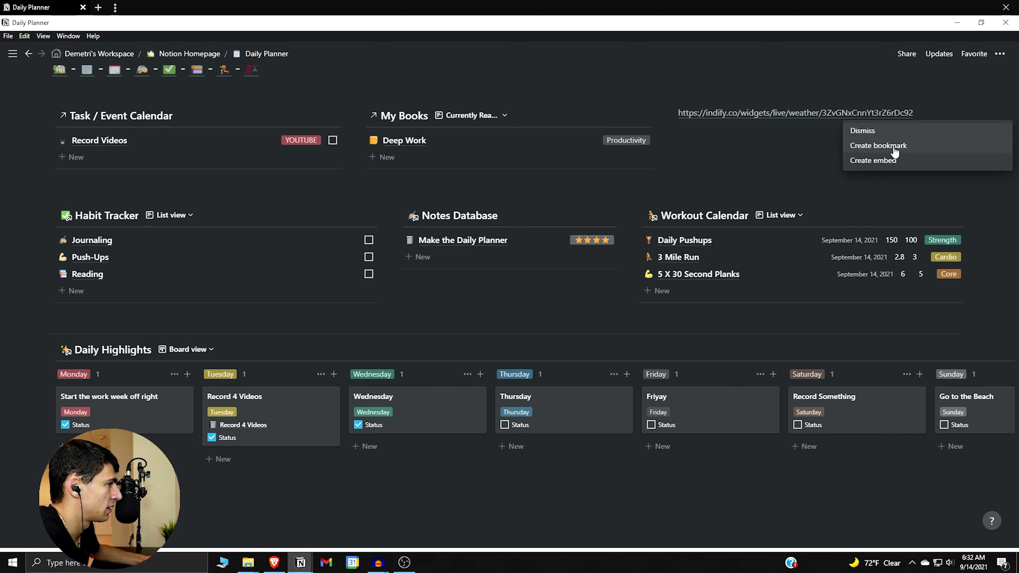
{"action": "left_click", "coordinate": [866, 161]}
Resize the weather embed to fill its column's width and reduce its height to fit the forecast
{"action": "scroll", "coordinate": [536, 222], "scroll_direction": "up", "scroll_amount": 1}
{"action": "scroll", "coordinate": [536, 222], "scroll_direction": "up", "scroll_amount": 1}
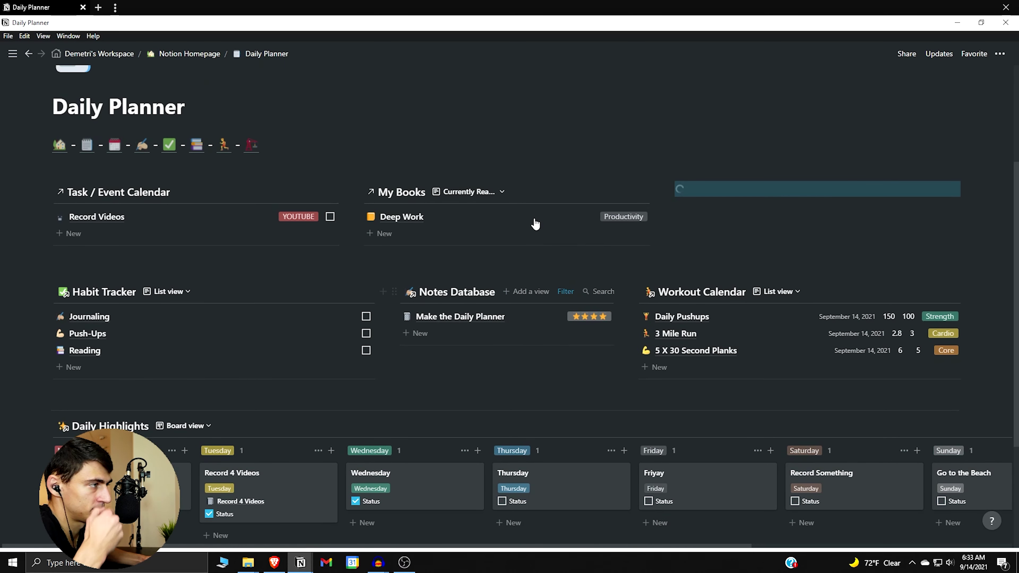
{"action": "scroll", "coordinate": [535, 223], "scroll_direction": "up", "scroll_amount": 1}
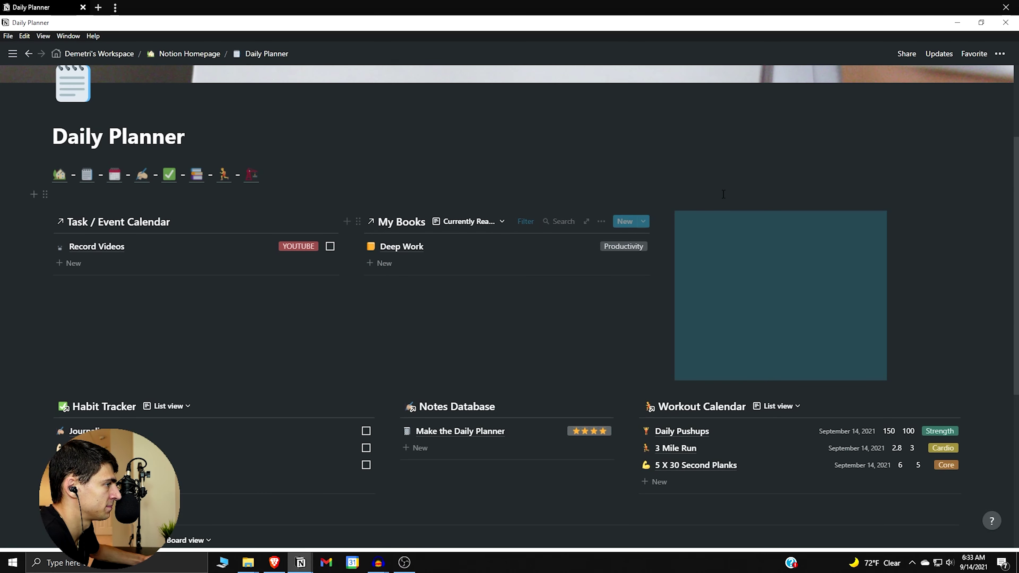
{"action": "left_click_drag", "start_coordinate": [882, 296], "coordinate": [957, 264]}
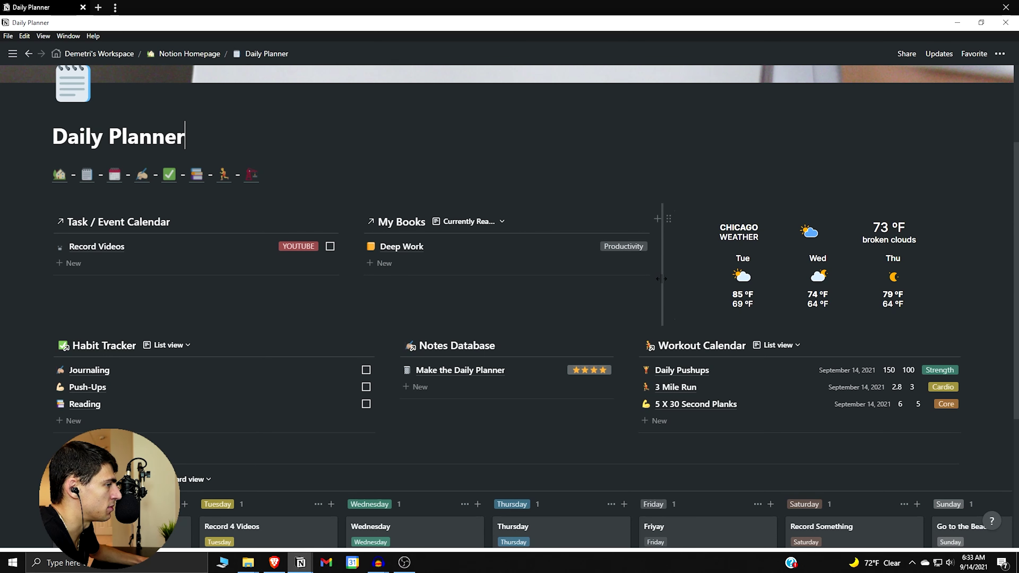
{"action": "scroll", "coordinate": [785, 239], "scroll_direction": "down", "scroll_amount": 4}
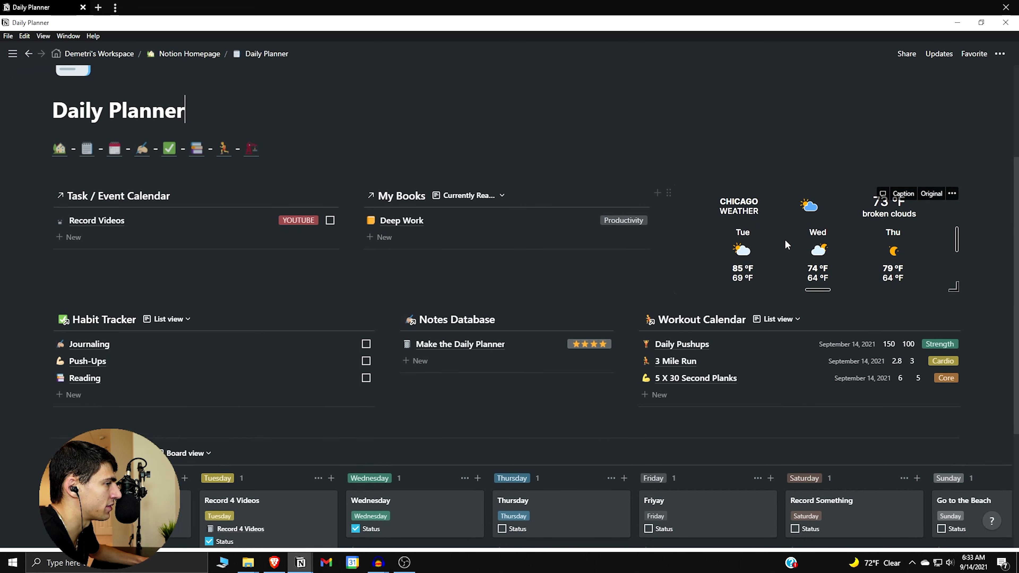
{"action": "scroll", "coordinate": [760, 280], "scroll_direction": "up", "scroll_amount": 4}
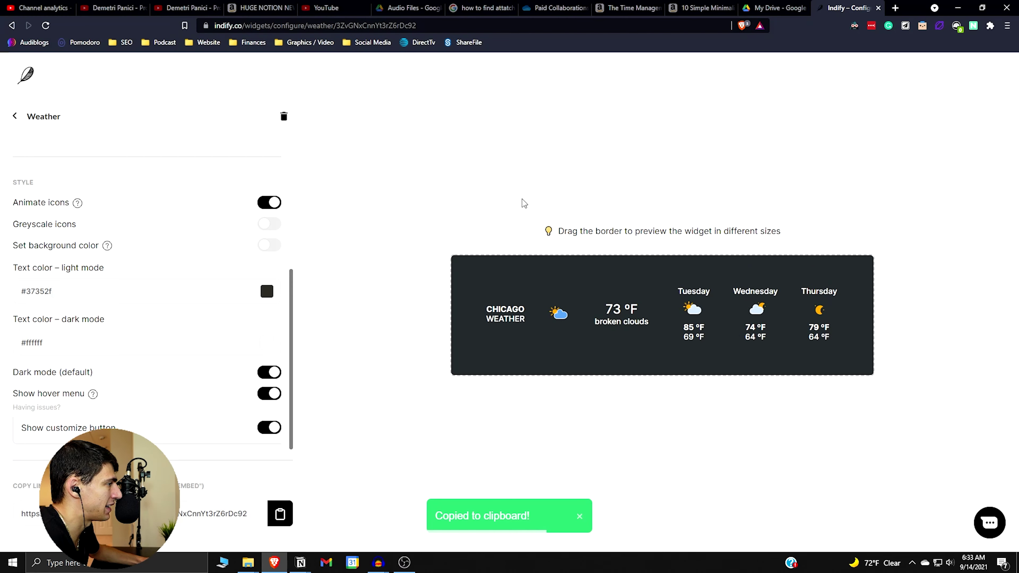
Open the Google Calendar widget in Indify, look through its day view preview, and return to the Daily Planner in Notion
{"action": "left_click", "coordinate": [27, 76]}
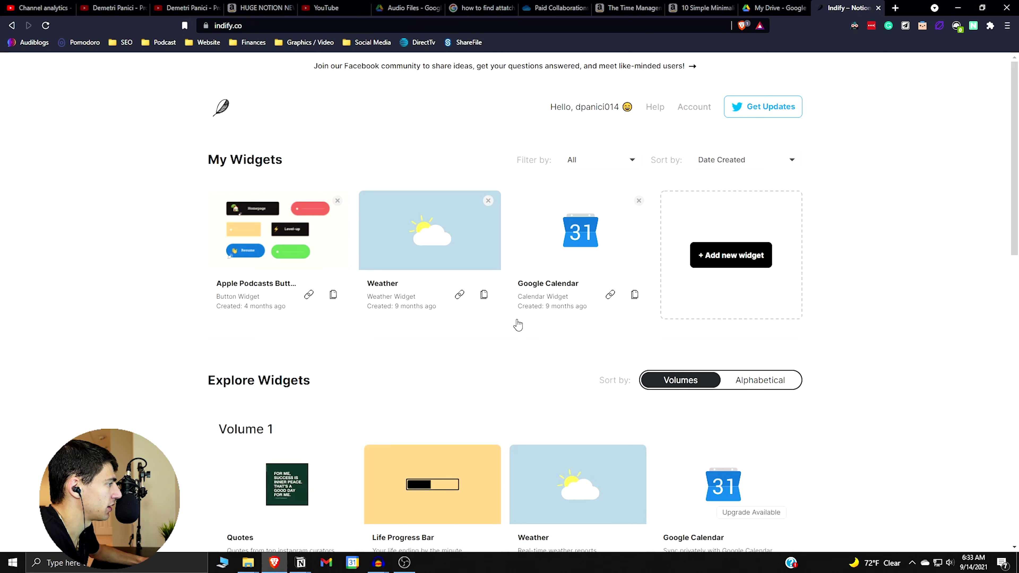
{"action": "left_click", "coordinate": [553, 253]}
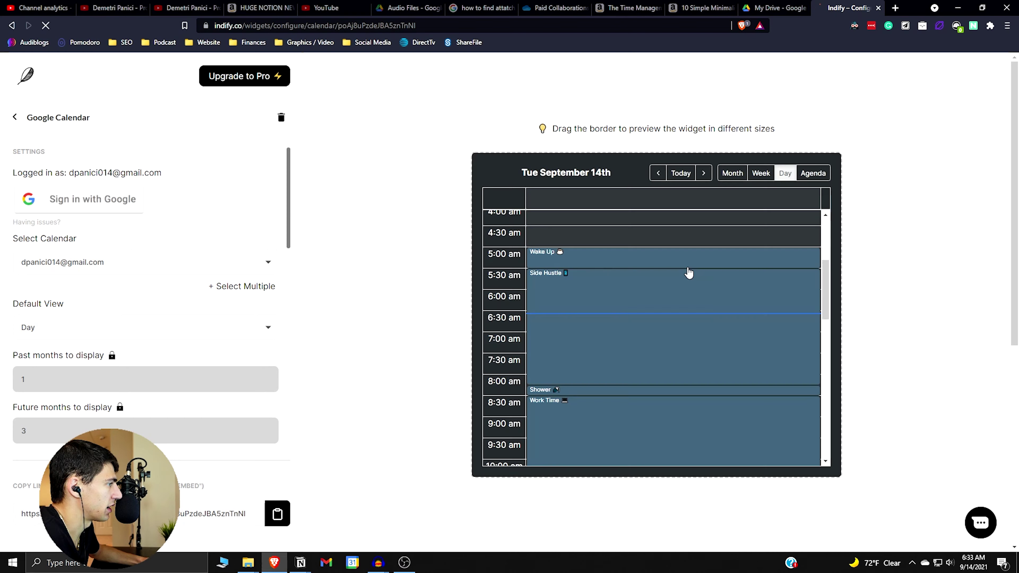
{"action": "scroll", "coordinate": [637, 324], "scroll_direction": "down", "scroll_amount": 10}
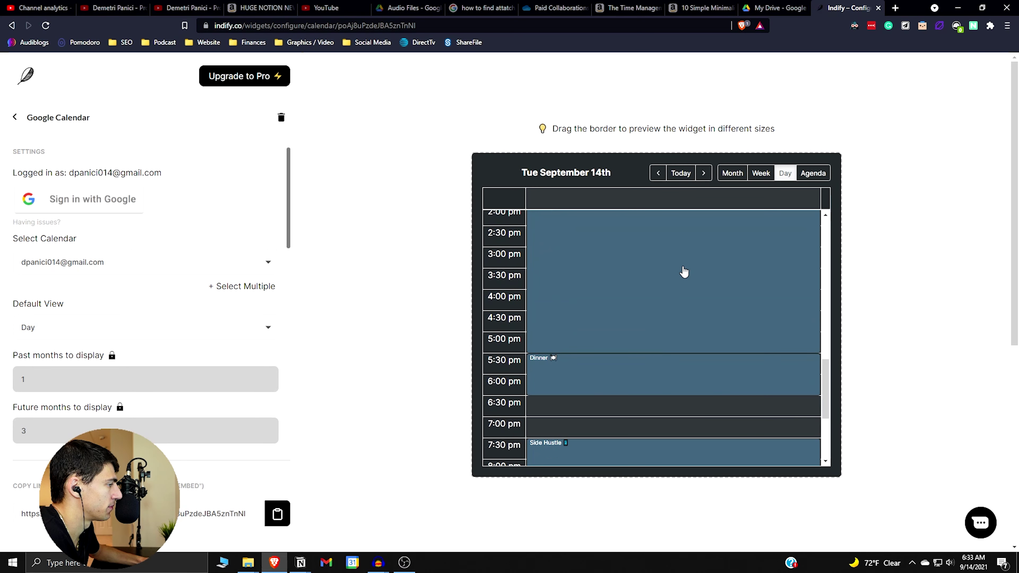
{"action": "scroll", "coordinate": [678, 279], "scroll_direction": "up", "scroll_amount": 4}
{"action": "key", "text": "alt+Tab"}
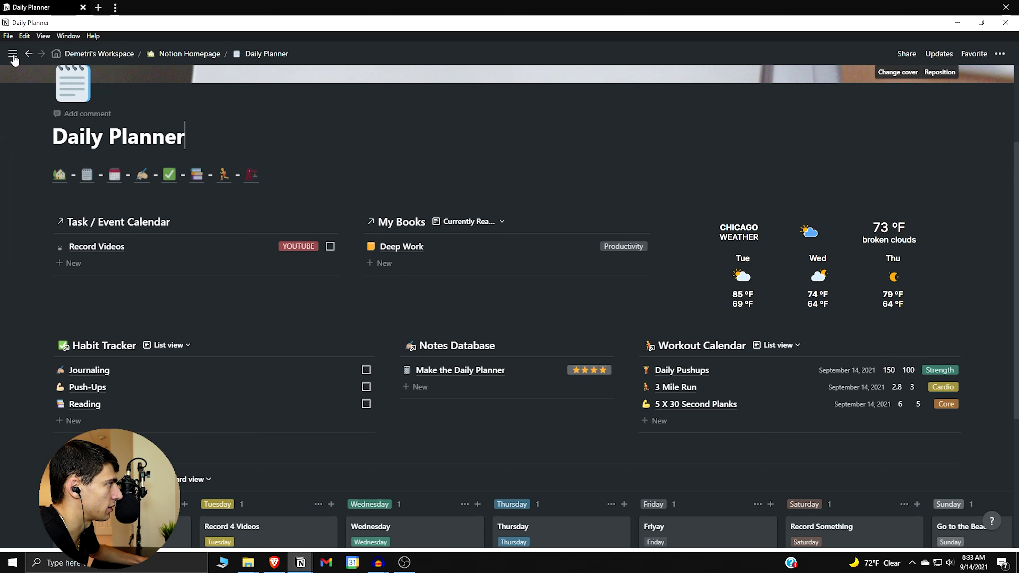
Open the existing Daily Planner from the favorites and examine its layout and embedded Google Calendar day view
{"action": "mouse_move", "coordinate": [12, 56]}
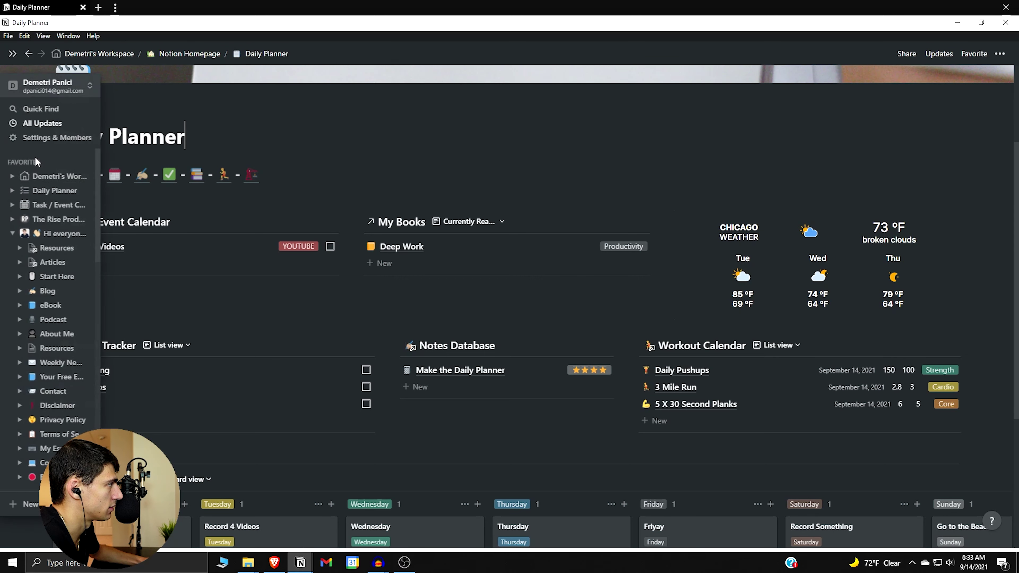
{"action": "left_click", "coordinate": [42, 191]}
{"action": "scroll", "coordinate": [753, 323], "scroll_direction": "down", "scroll_amount": 3}
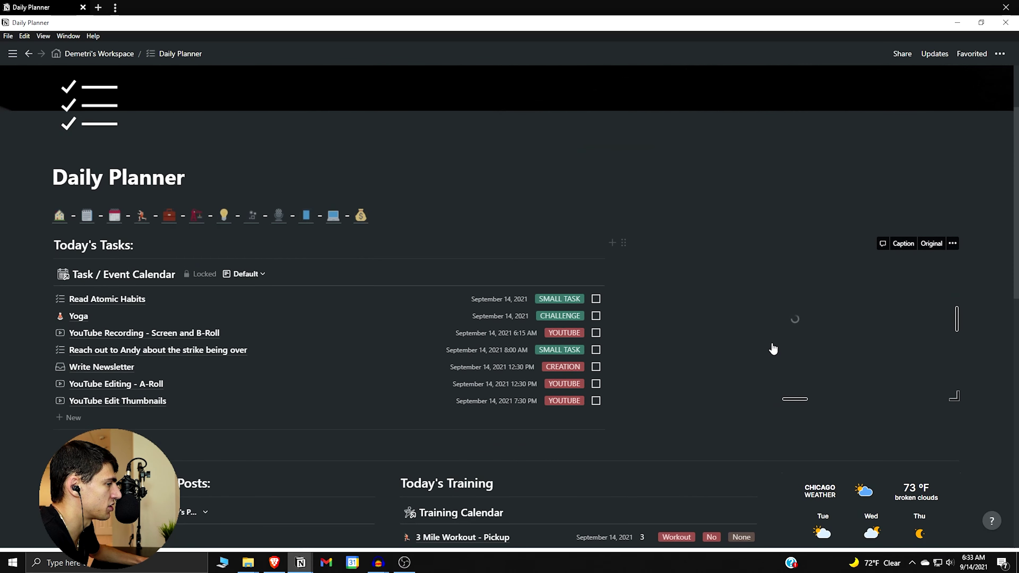
{"action": "scroll", "coordinate": [766, 373], "scroll_direction": "down", "scroll_amount": 5}
{"action": "scroll", "coordinate": [762, 369], "scroll_direction": "up", "scroll_amount": 5}
{"action": "scroll", "coordinate": [761, 368], "scroll_direction": "up", "scroll_amount": 1}
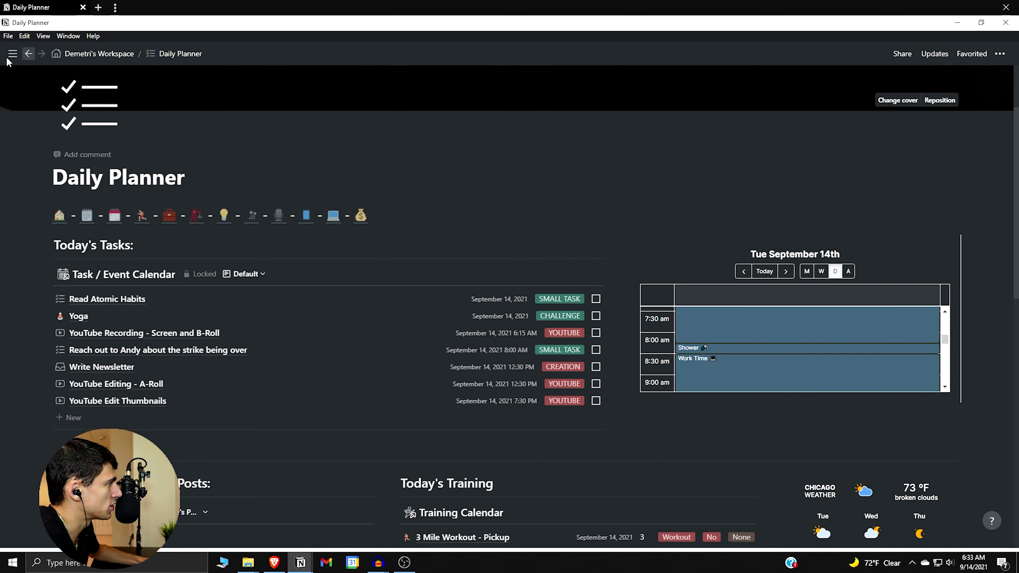
Return through the workspace home page and Notion Homepage to the new Daily Planner page
{"action": "mouse_move", "coordinate": [13, 53]}
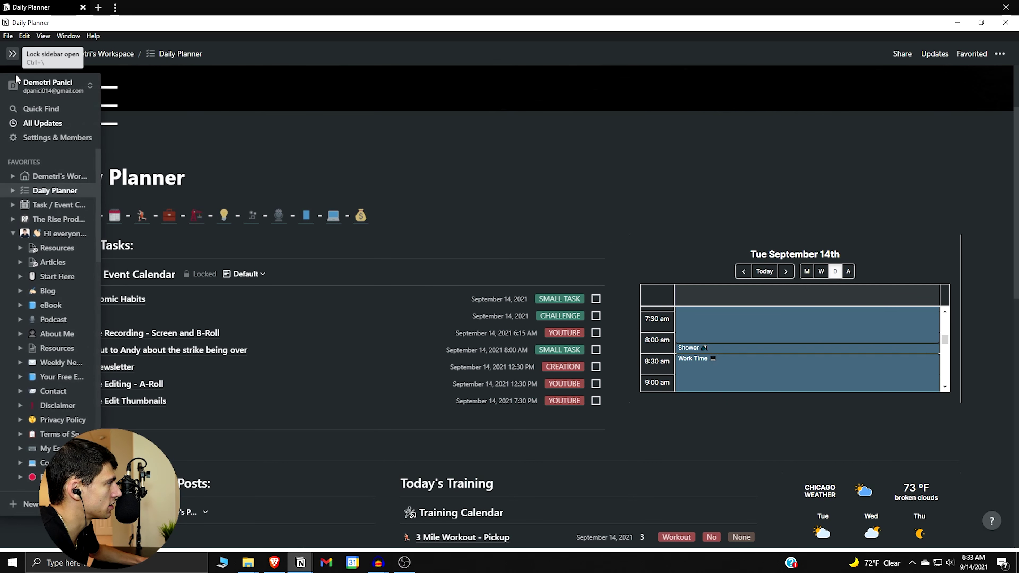
{"action": "left_click", "coordinate": [56, 180]}
{"action": "scroll", "coordinate": [409, 385], "scroll_direction": "down", "scroll_amount": 7}
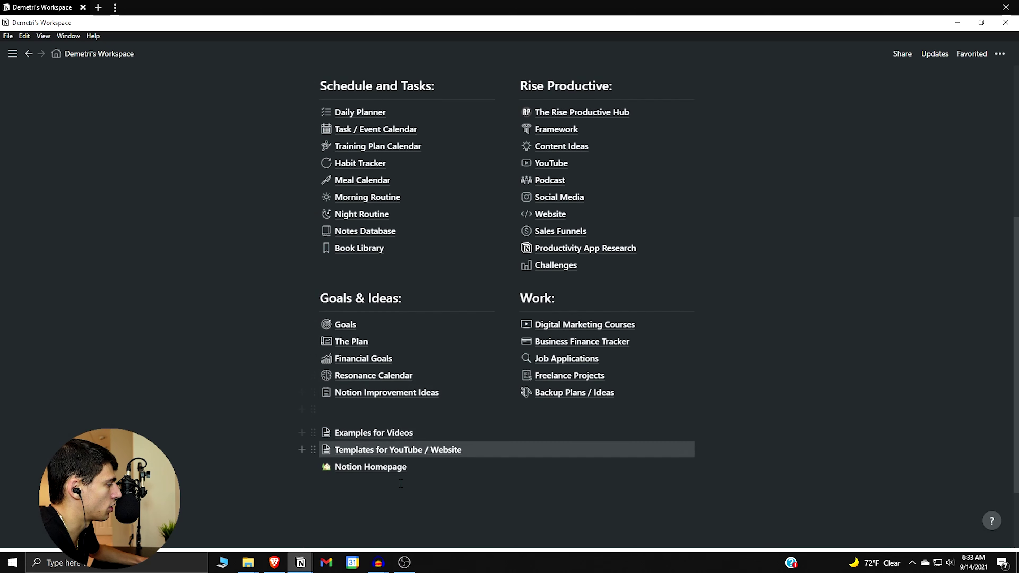
{"action": "left_click", "coordinate": [397, 467]}
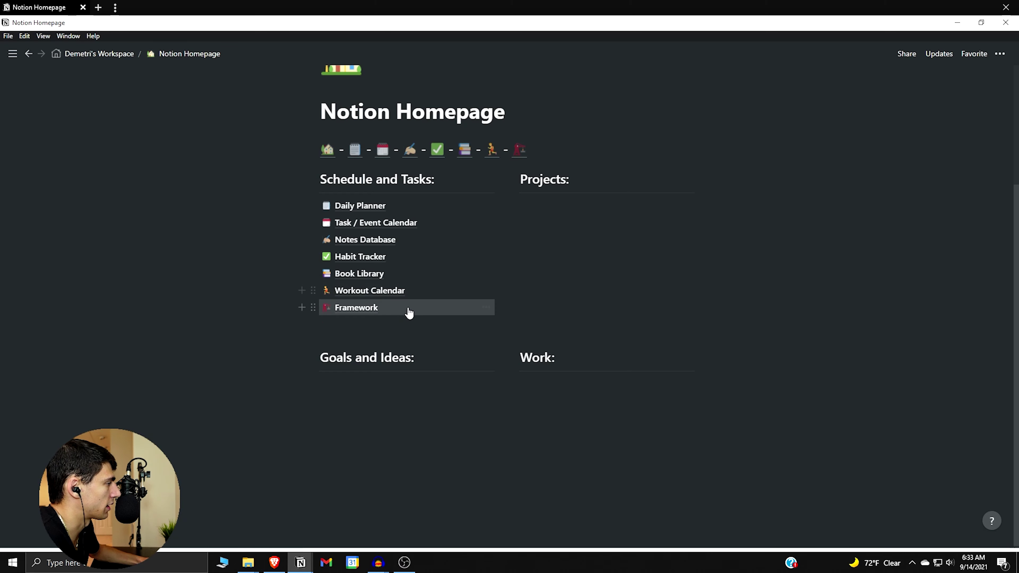
{"action": "left_click", "coordinate": [358, 151]}
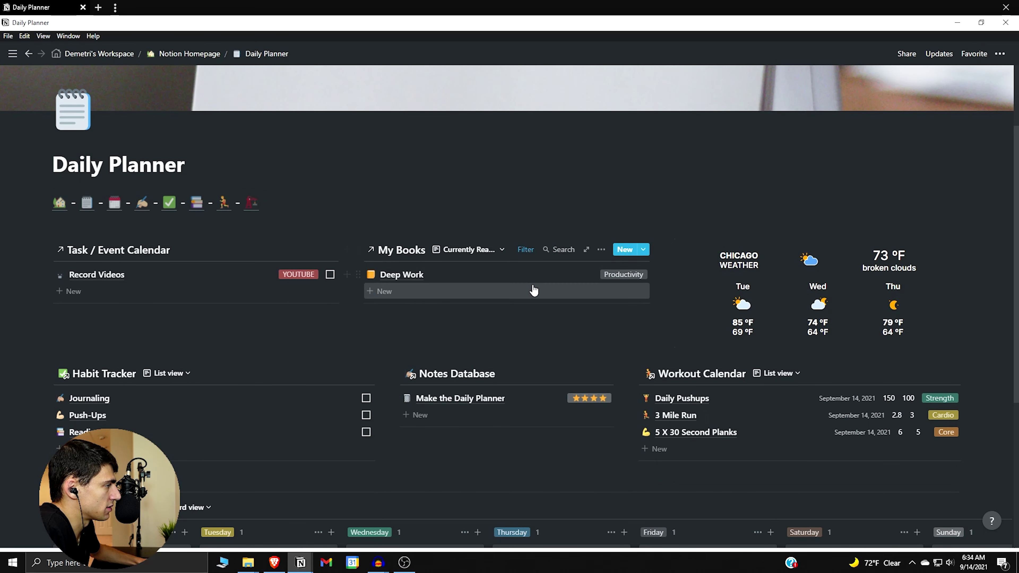
Move an empty text block into the gap between the Task / Event Calendar row and the Habit Tracker row
{"action": "scroll", "coordinate": [466, 255], "scroll_direction": "down", "scroll_amount": 1}
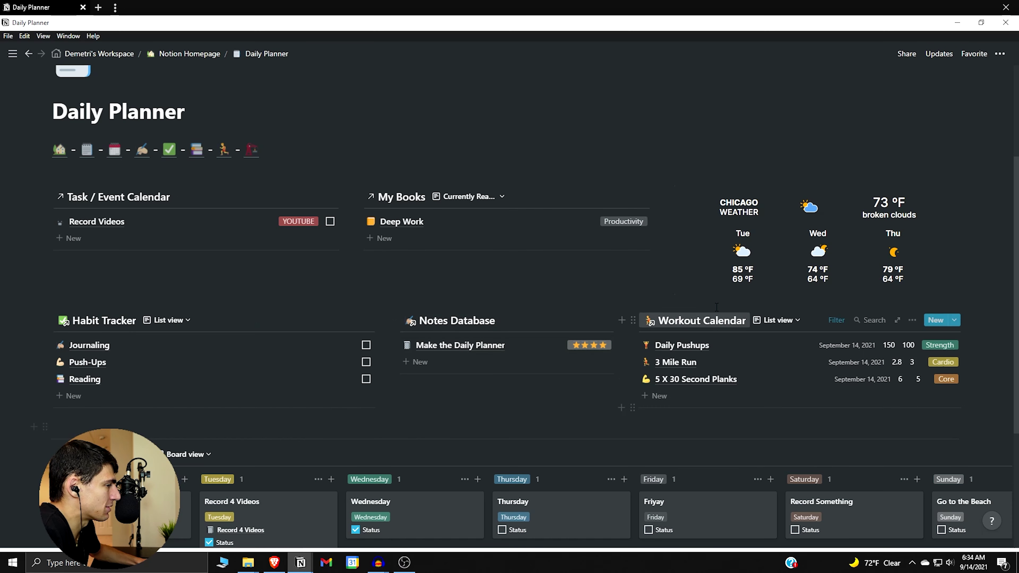
{"action": "scroll", "coordinate": [394, 299], "scroll_direction": "down", "scroll_amount": 5}
{"action": "left_click", "coordinate": [76, 397]}
{"action": "left_click_drag", "start_coordinate": [46, 392], "coordinate": [281, 241]}
{"action": "left_click", "coordinate": [539, 250]}
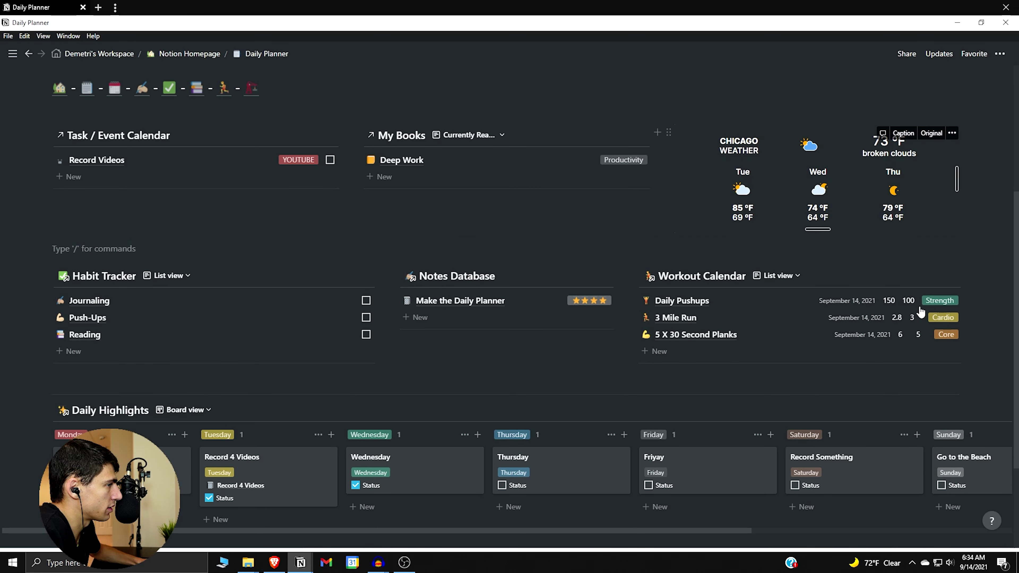